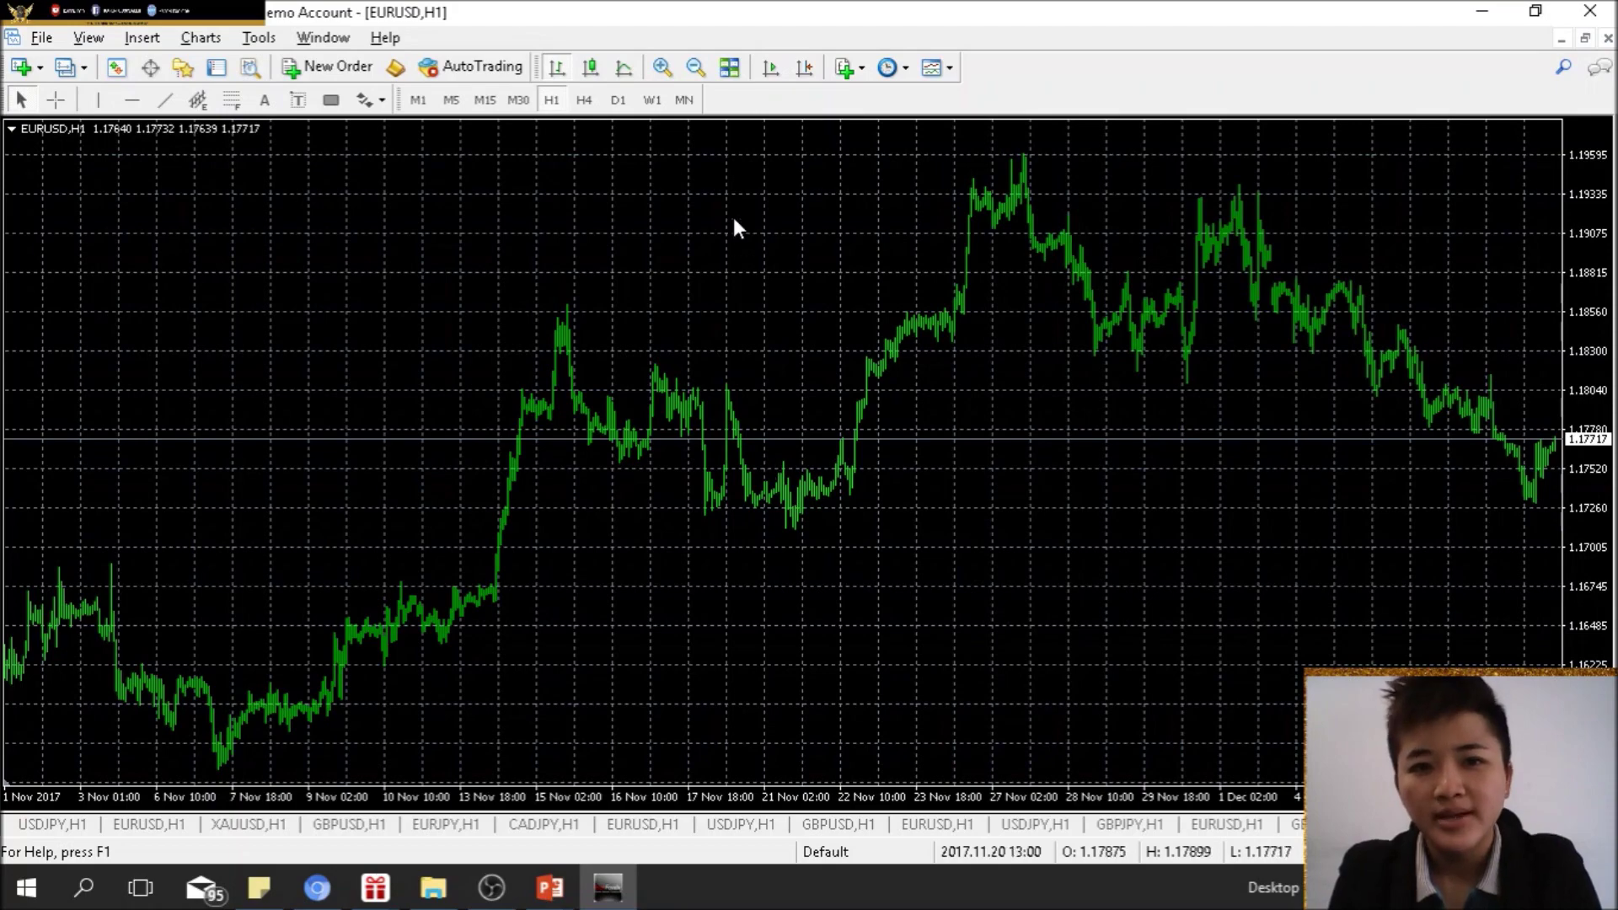
- Examine the EURUSD hourly bar chart at close and wide zoom levels, from early November to the latest bars
{"action": "left_click", "coordinate": [662, 67]}
{"action": "left_click", "coordinate": [663, 69]}
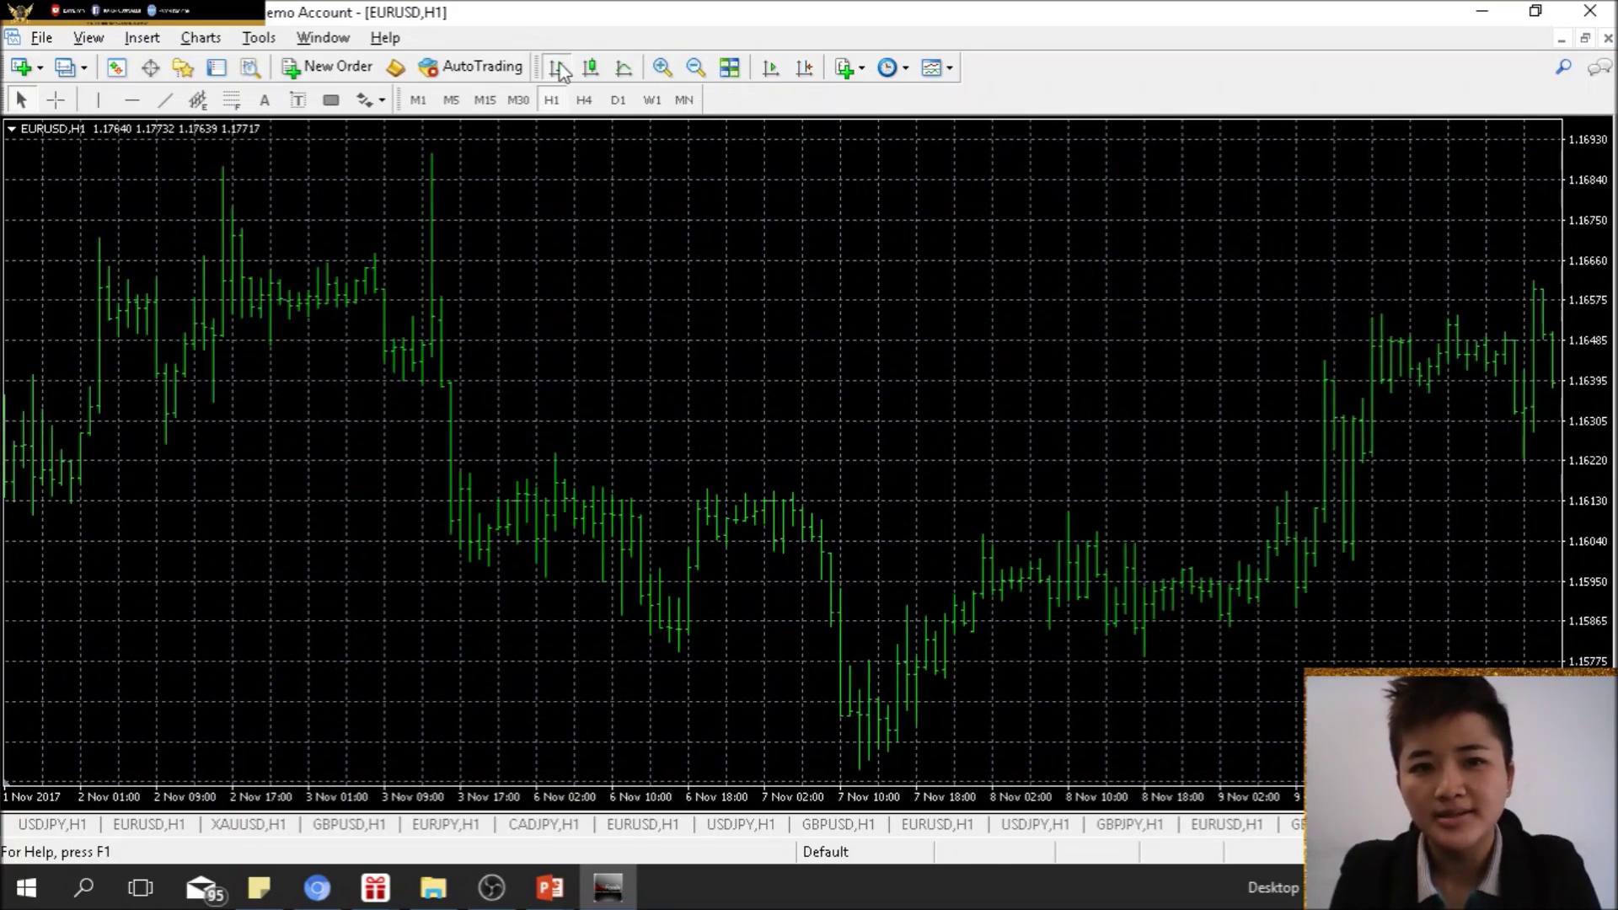
{"action": "left_click_drag", "start_coordinate": [936, 518], "coordinate": [767, 506]}
{"action": "left_click_drag", "start_coordinate": [978, 498], "coordinate": [826, 496]}
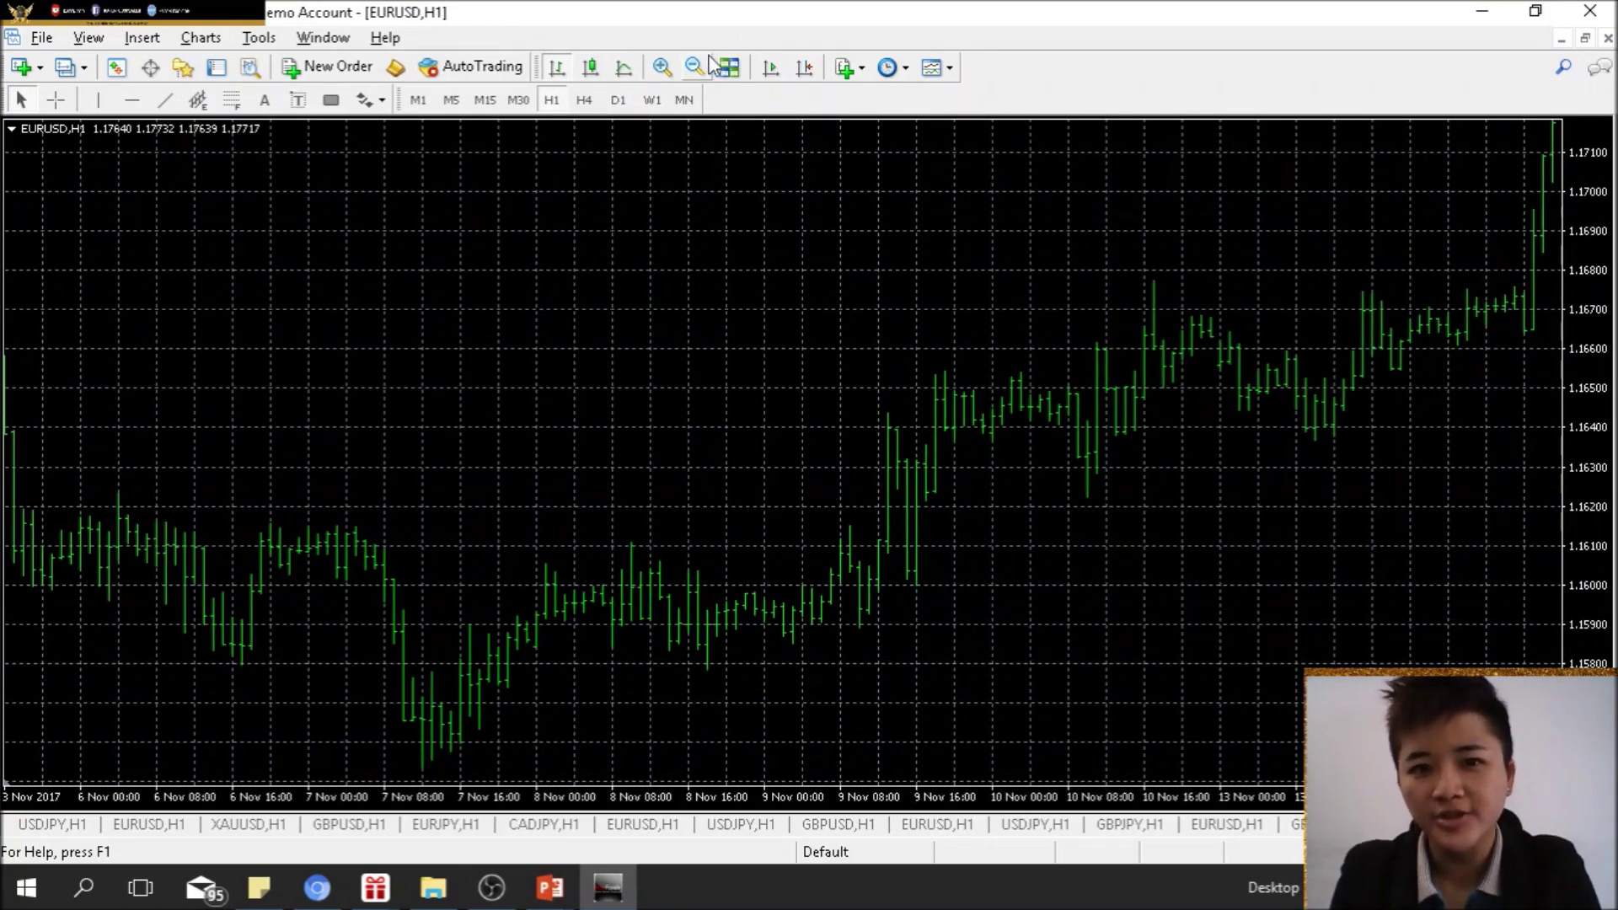
{"action": "left_click", "coordinate": [695, 67]}
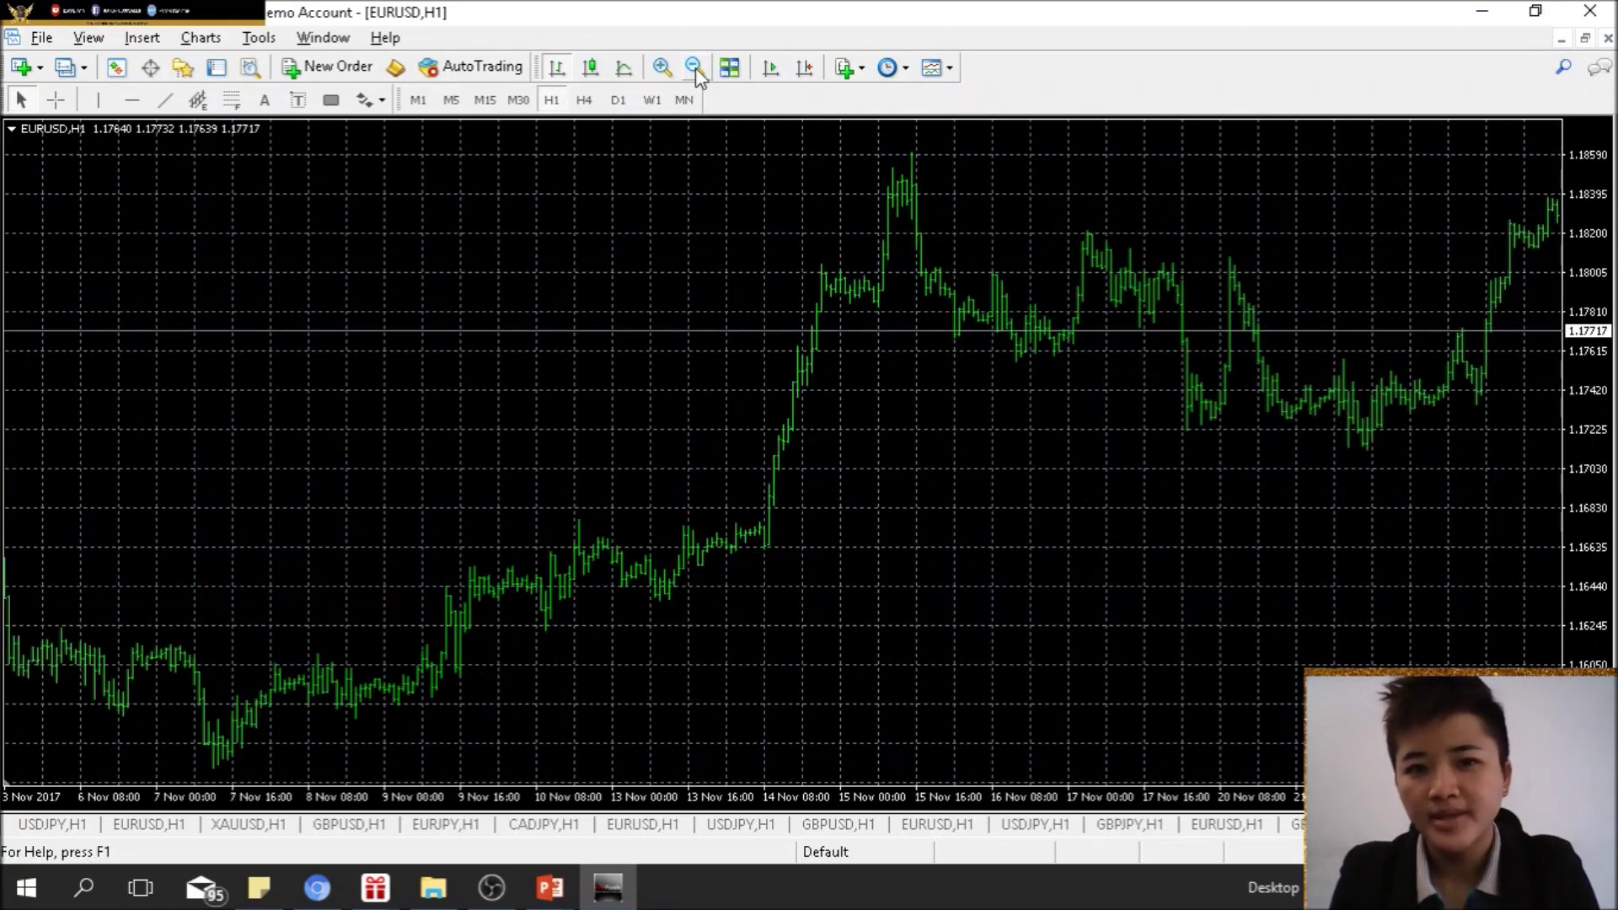
{"action": "left_click", "coordinate": [695, 67]}
{"action": "left_click_drag", "start_coordinate": [713, 312], "coordinate": [588, 325]}
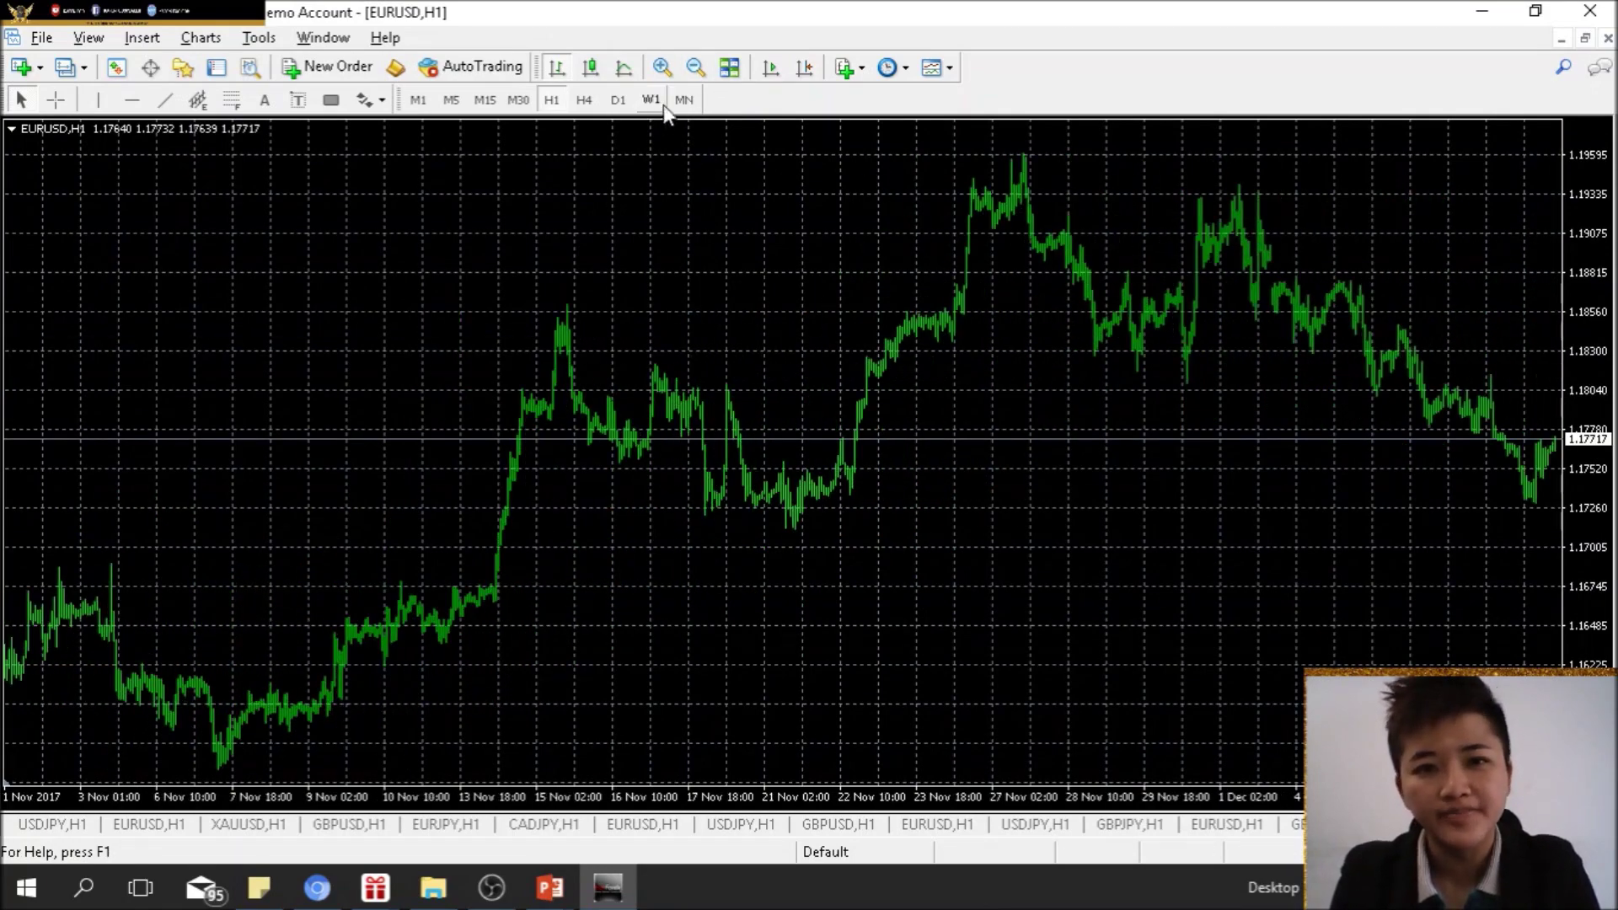
{"action": "left_click", "coordinate": [669, 74]}
{"action": "scroll", "coordinate": [784, 286], "scroll_direction": "down", "scroll_amount": 5}
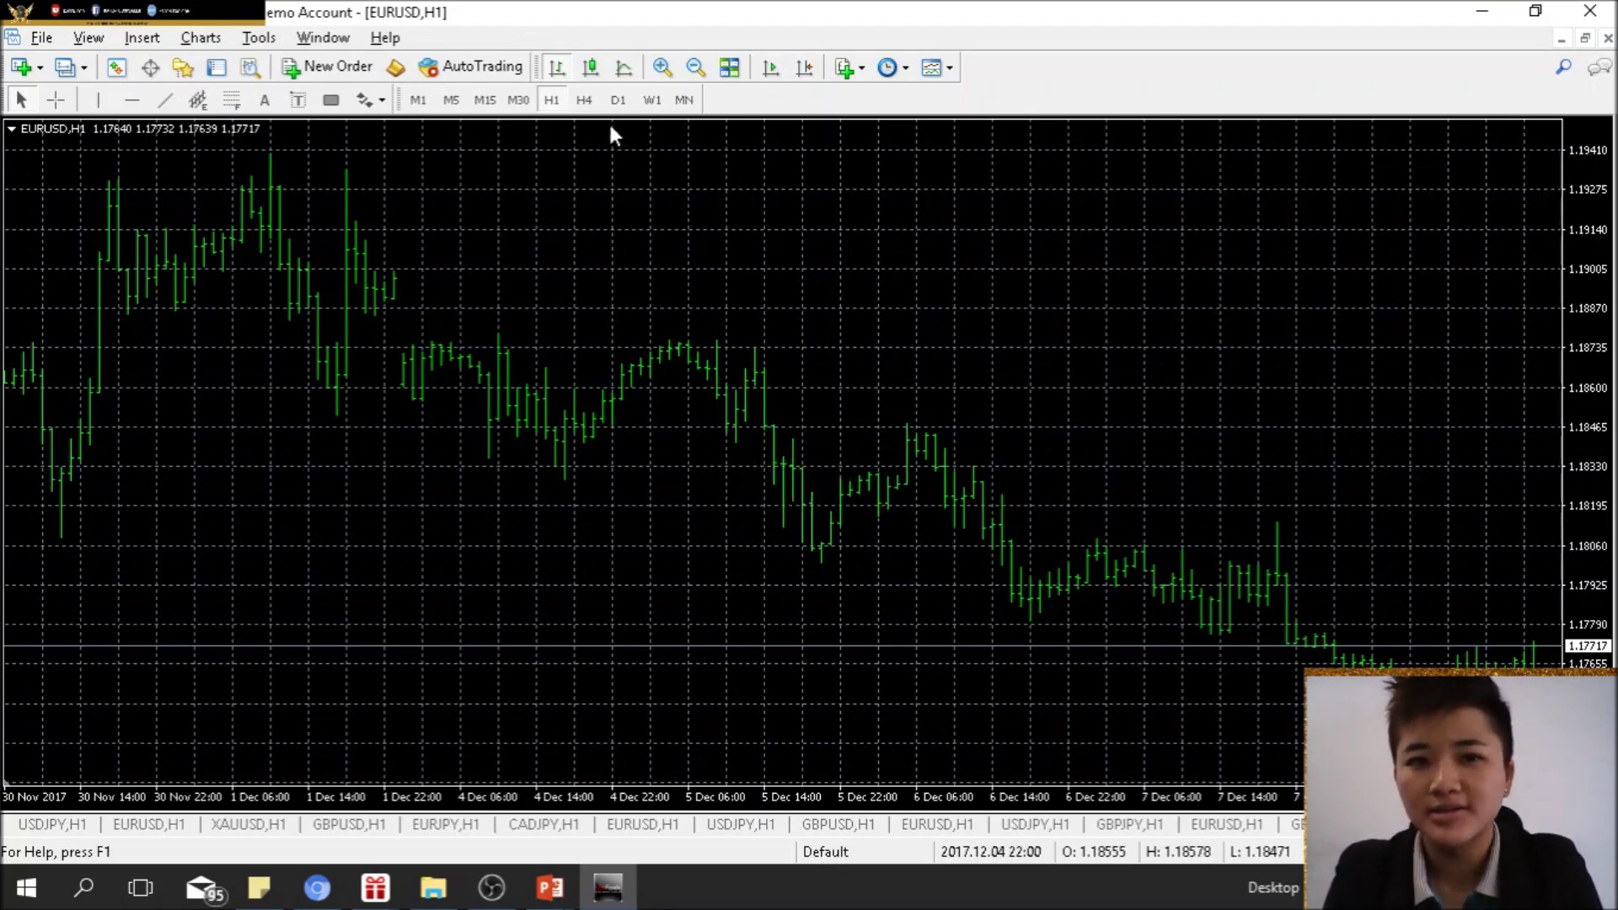
- Preview the EURUSD chart as candlesticks, and as a line chart
{"action": "left_click", "coordinate": [591, 69]}
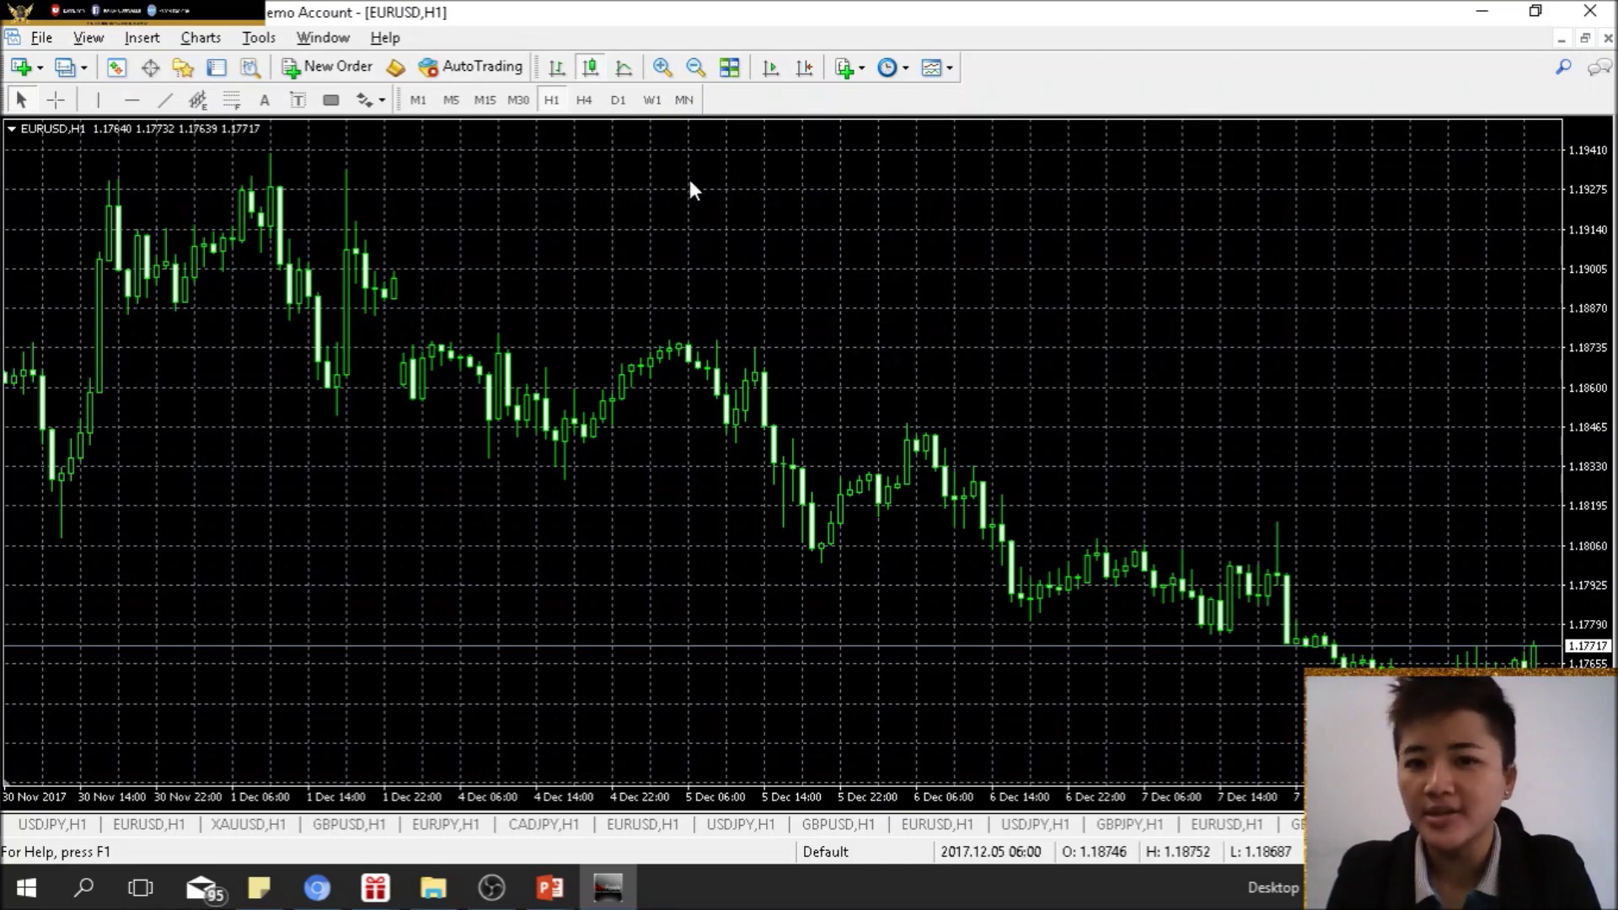
{"action": "left_click", "coordinate": [622, 69]}
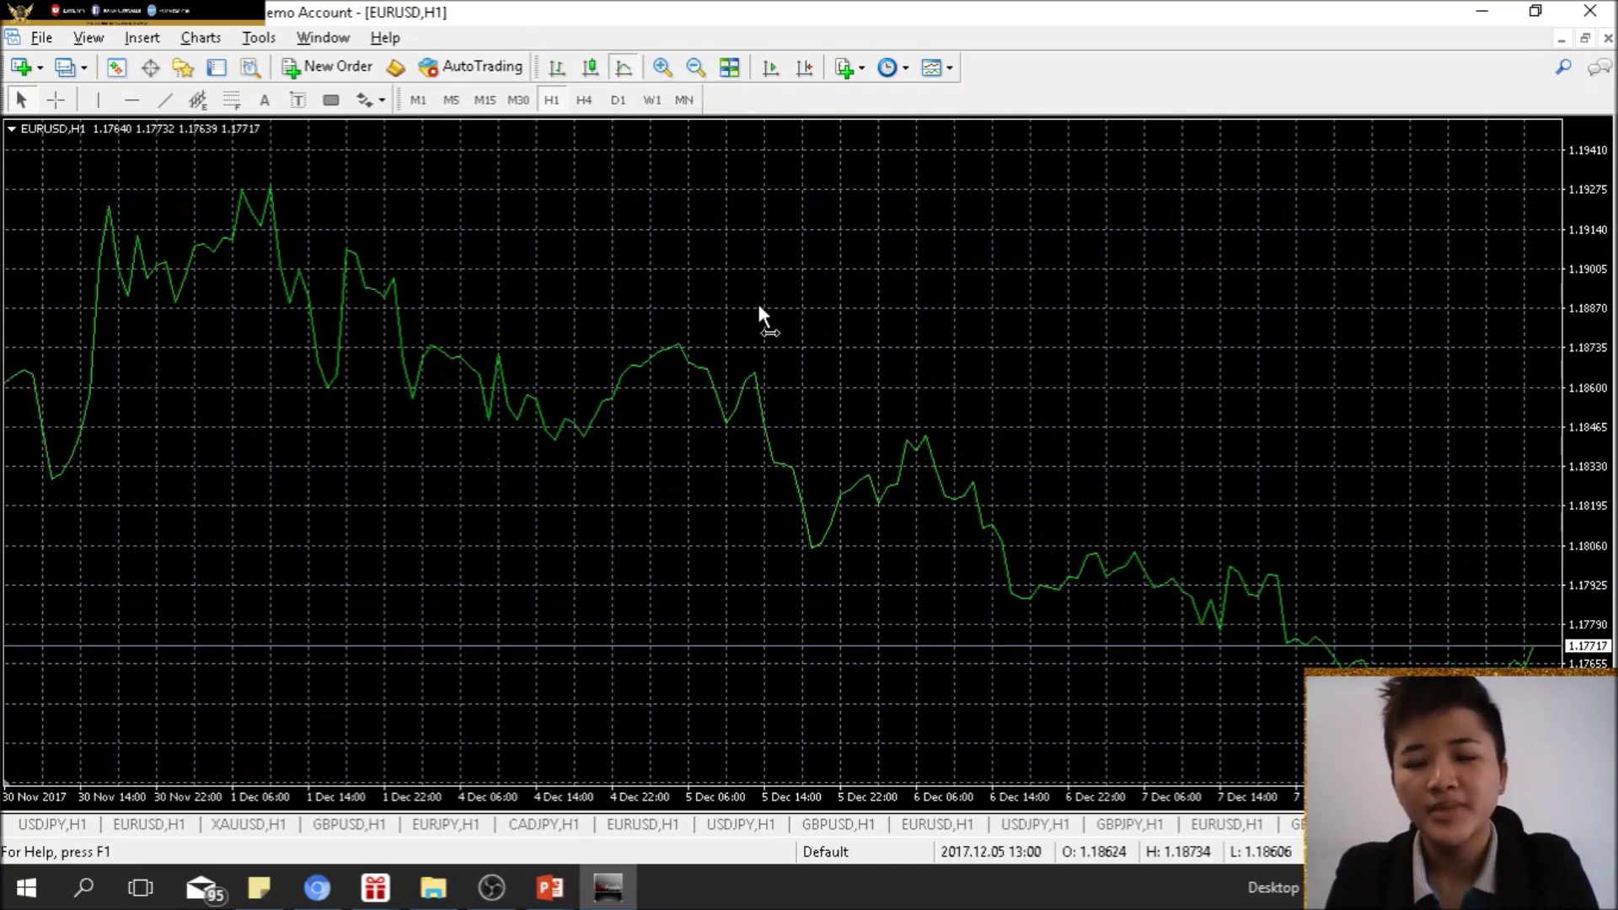
{"action": "key", "text": "minus"}
{"action": "left_click", "coordinate": [693, 69]}
{"action": "scroll", "coordinate": [783, 436], "scroll_direction": "up", "scroll_amount": 3}
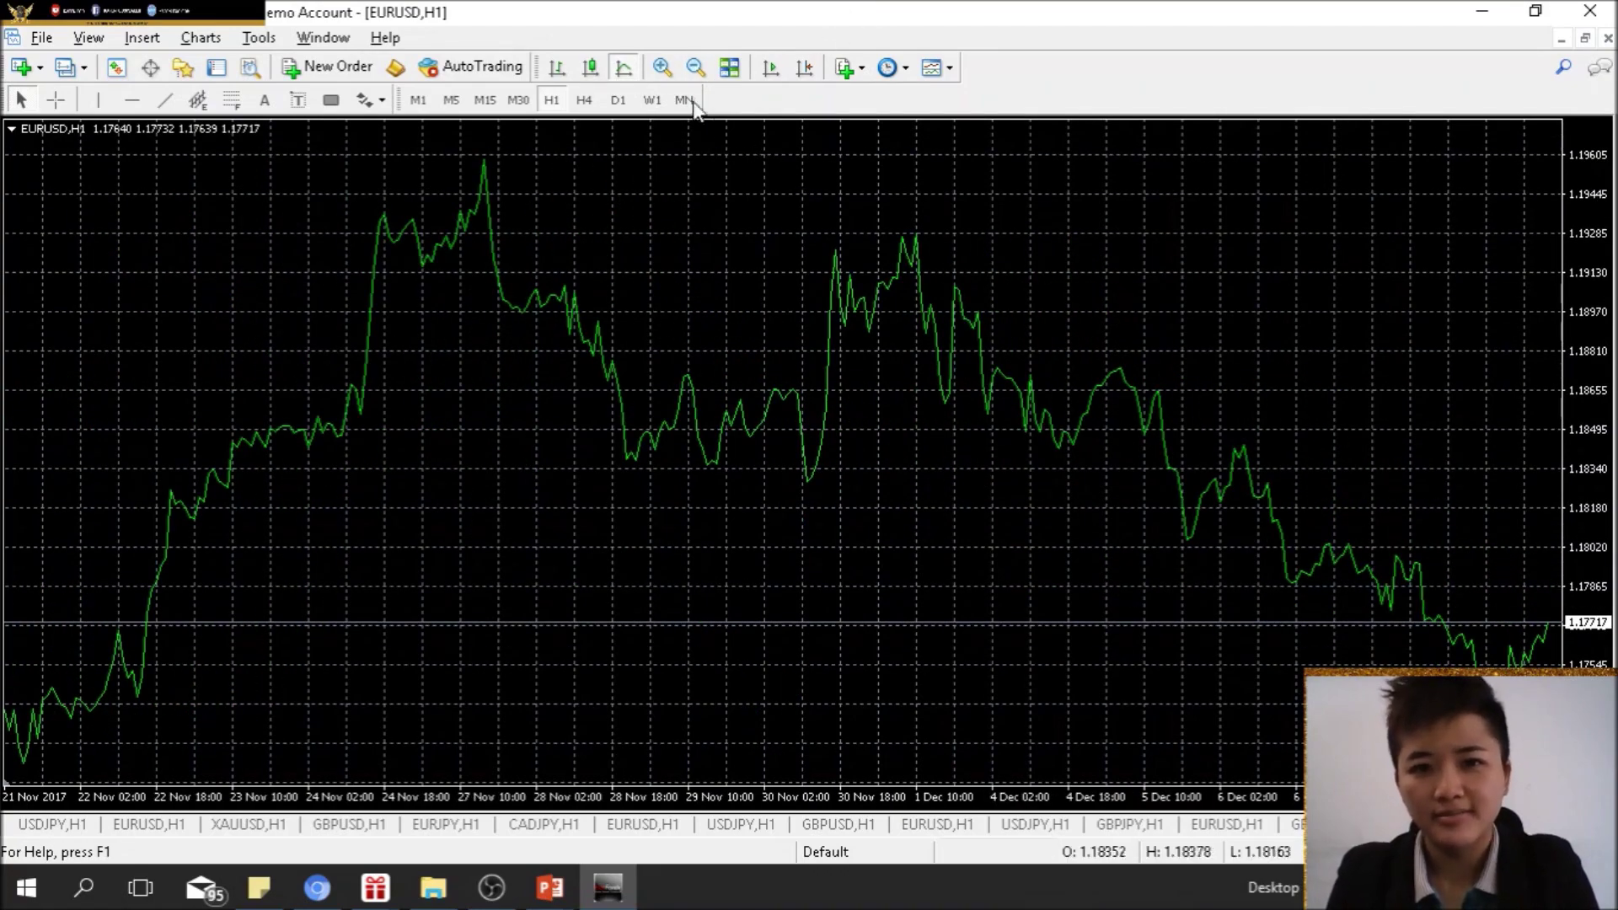
{"action": "left_click", "coordinate": [662, 67]}
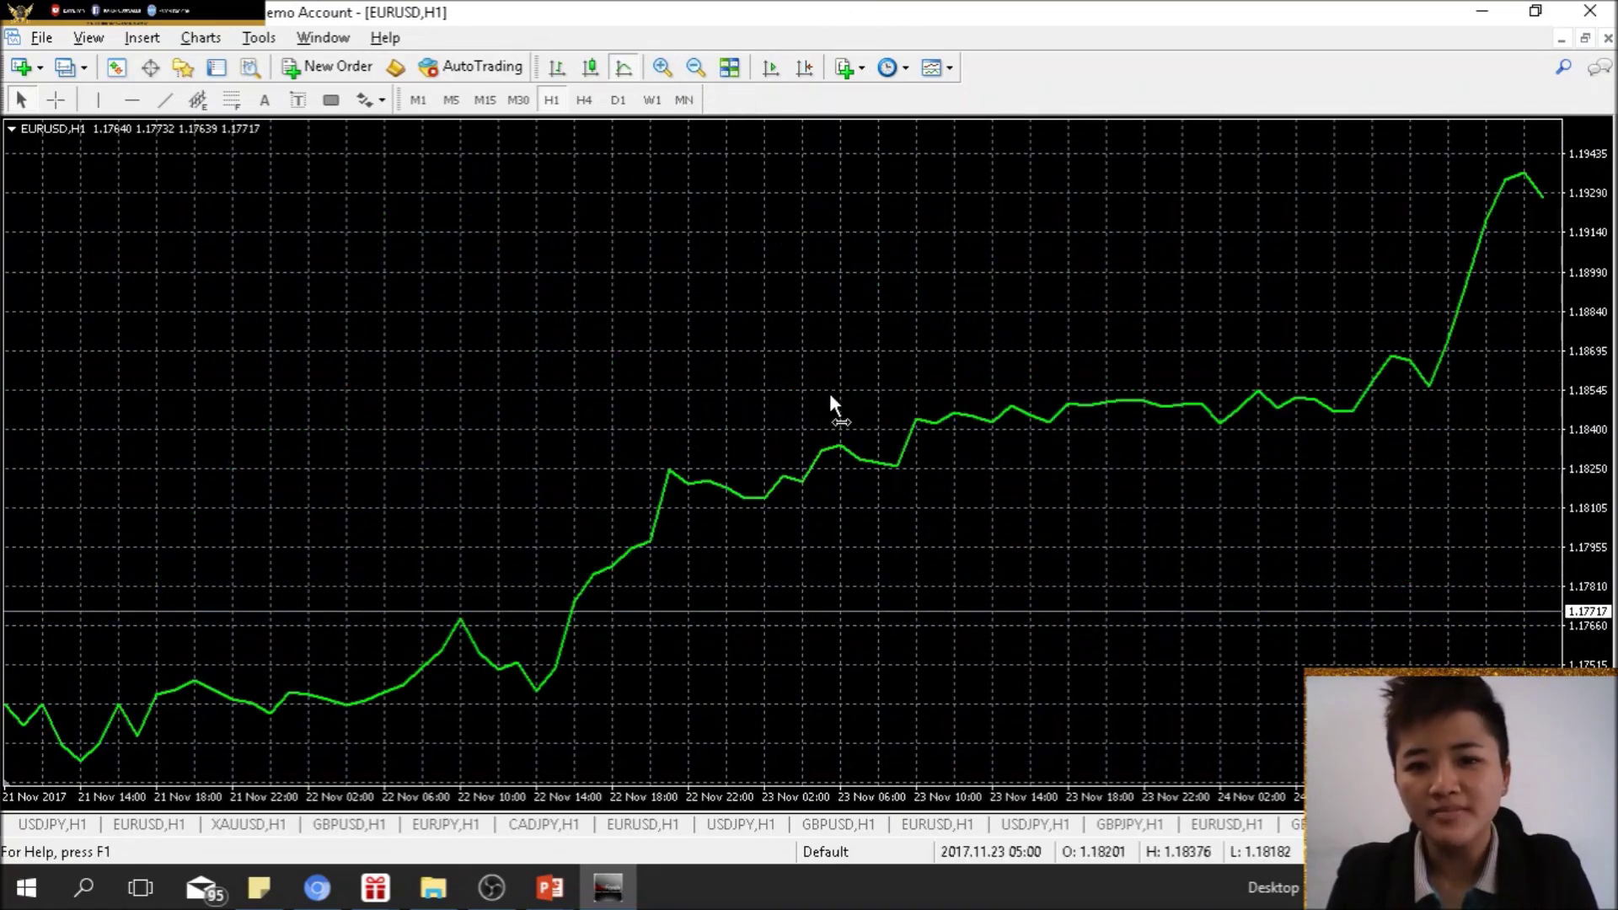
{"action": "scroll", "coordinate": [684, 362], "scroll_direction": "down", "scroll_amount": 6}
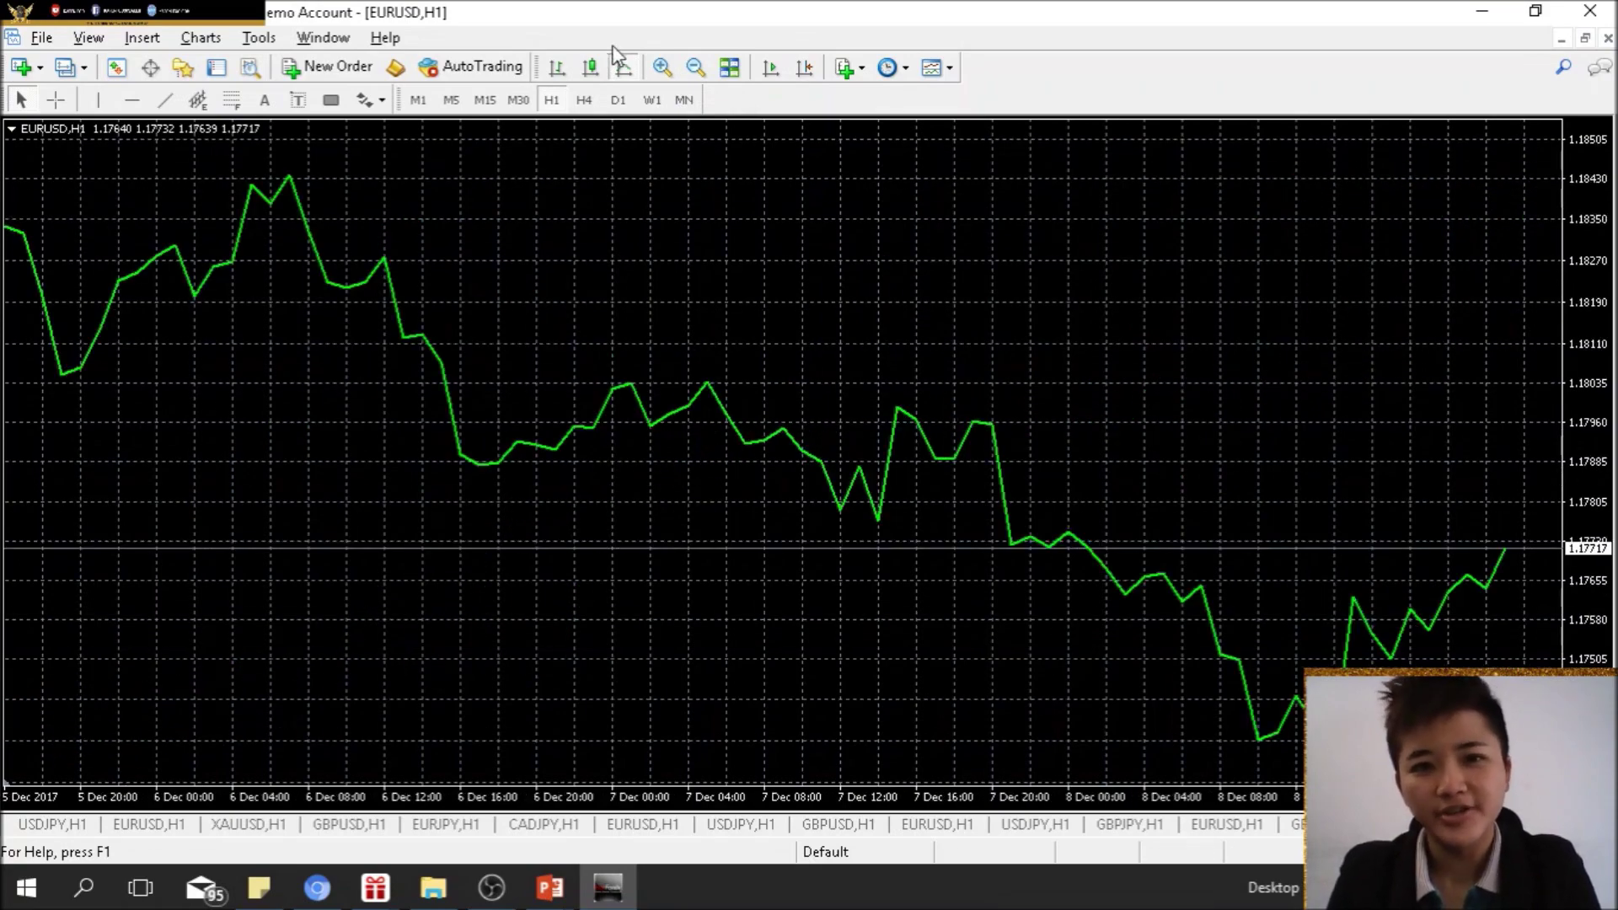
- Display the EURUSD price data as candlesticks covering 30 November to the latest bars
{"action": "left_click", "coordinate": [594, 68]}
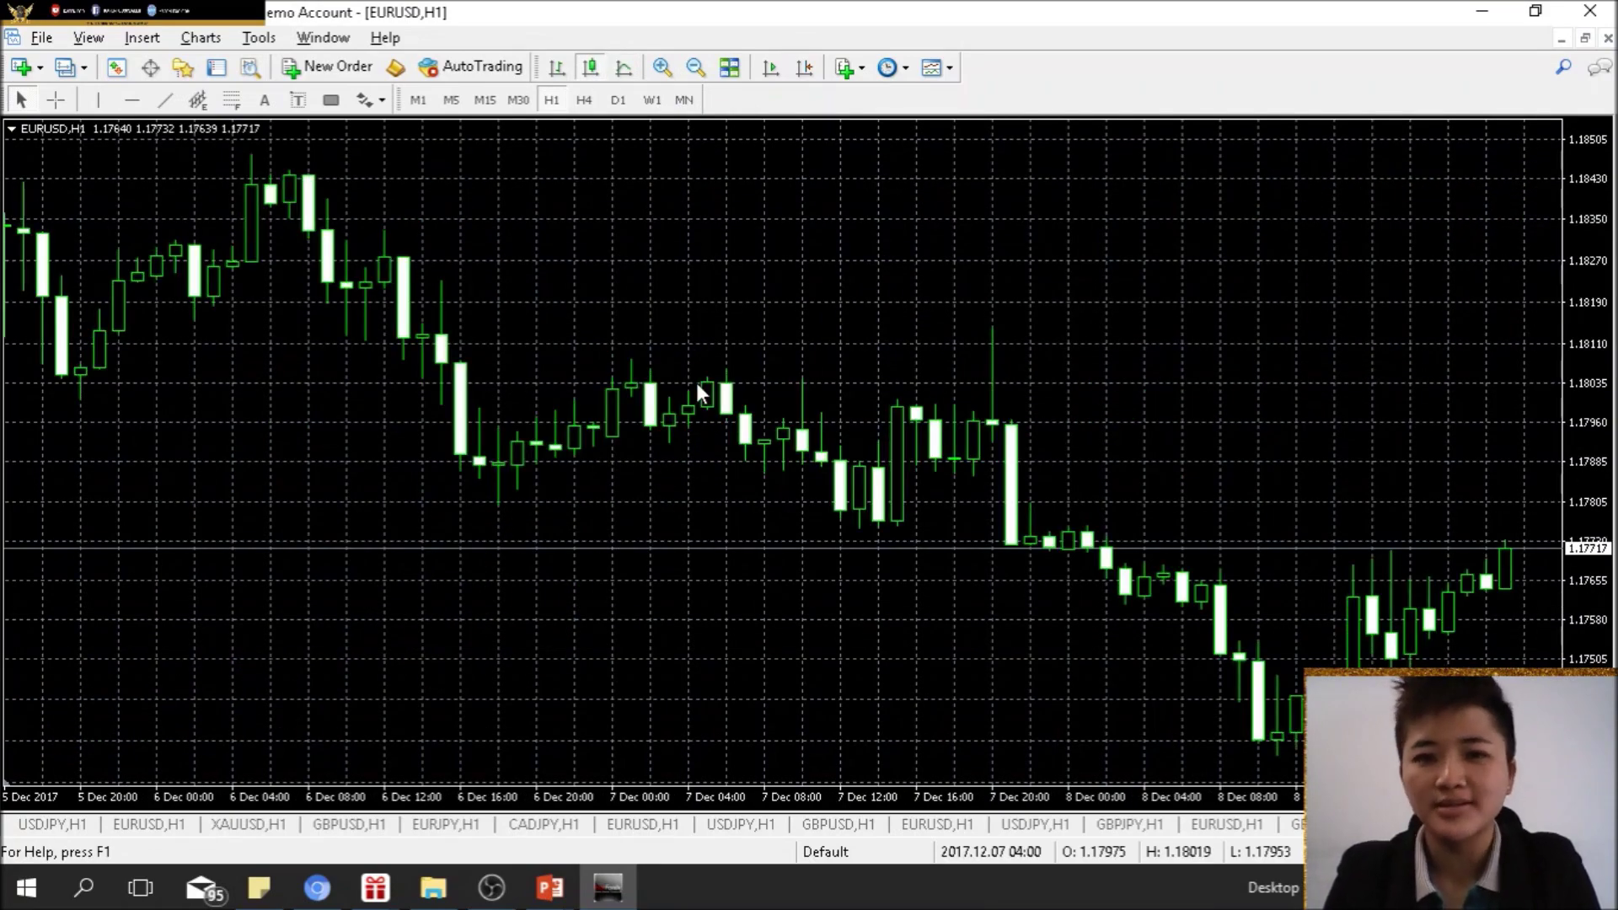
{"action": "left_click", "coordinate": [695, 68]}
{"action": "scroll", "coordinate": [701, 250], "scroll_direction": "down", "scroll_amount": 5}
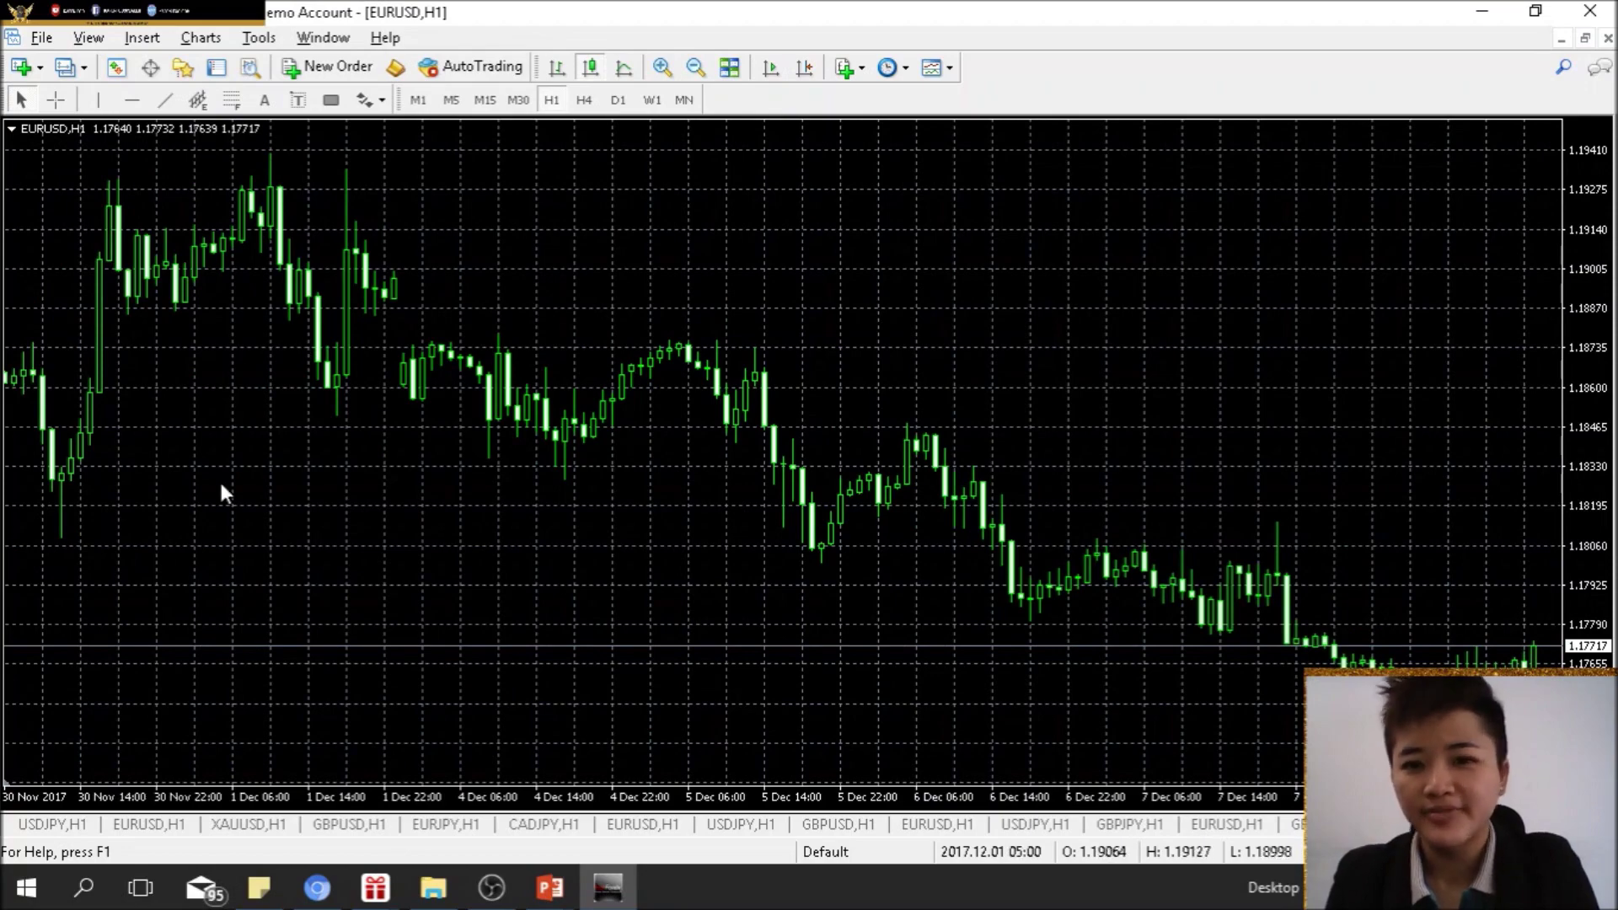
- Show the Market Watch list of symbols and narrow it to give the EURUSD chart more room
{"action": "left_click", "coordinate": [115, 69]}
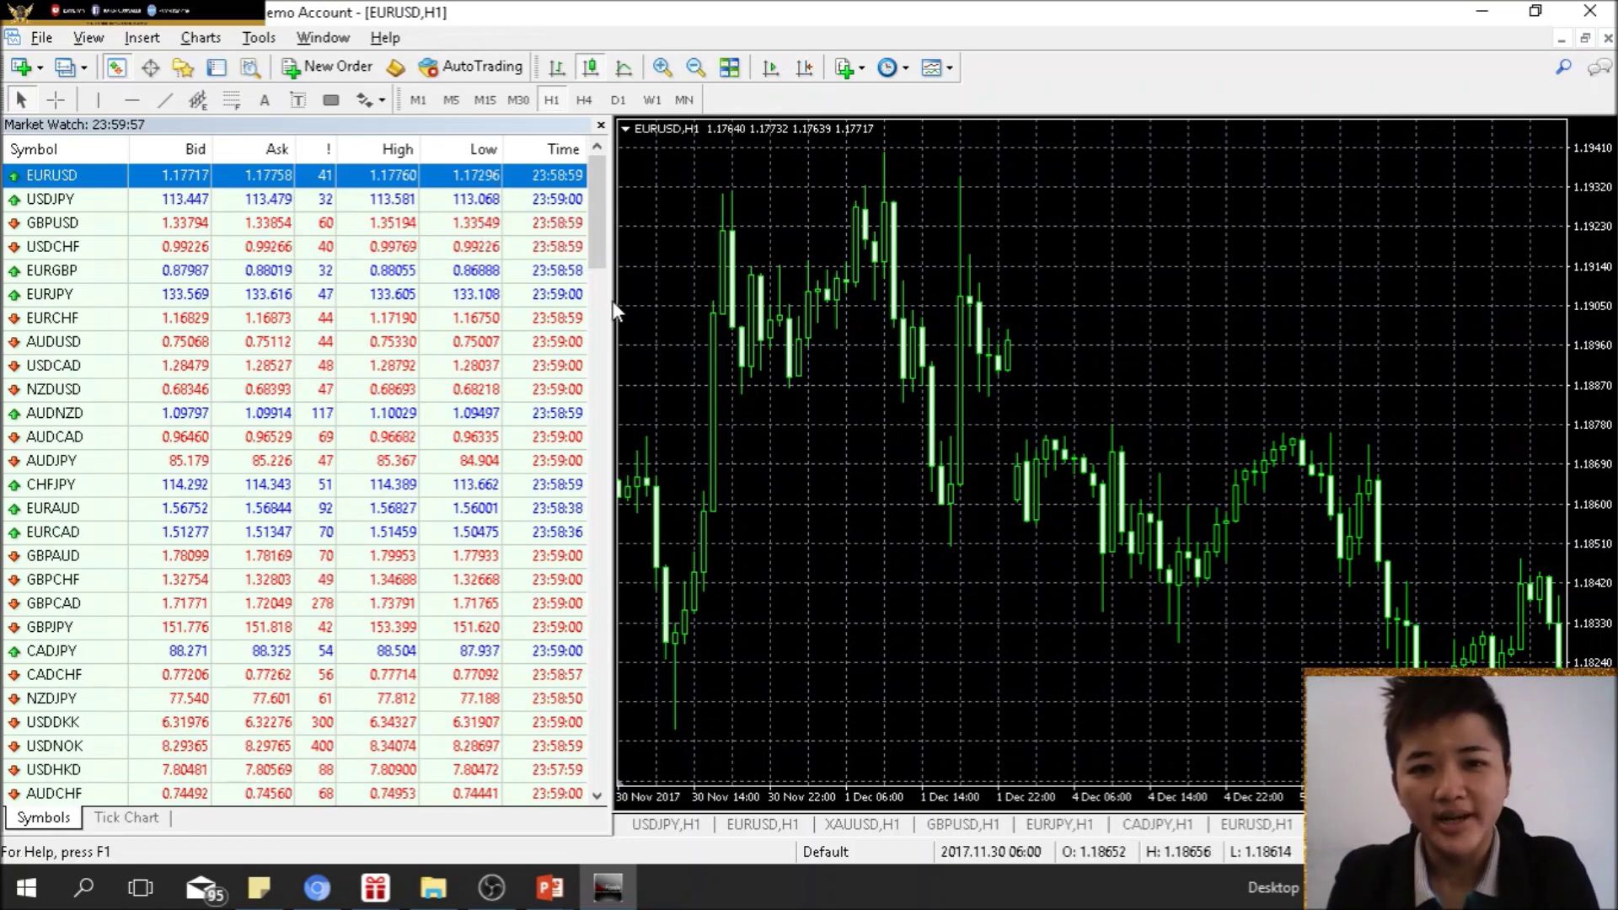
{"action": "left_click_drag", "start_coordinate": [614, 311], "coordinate": [536, 312]}
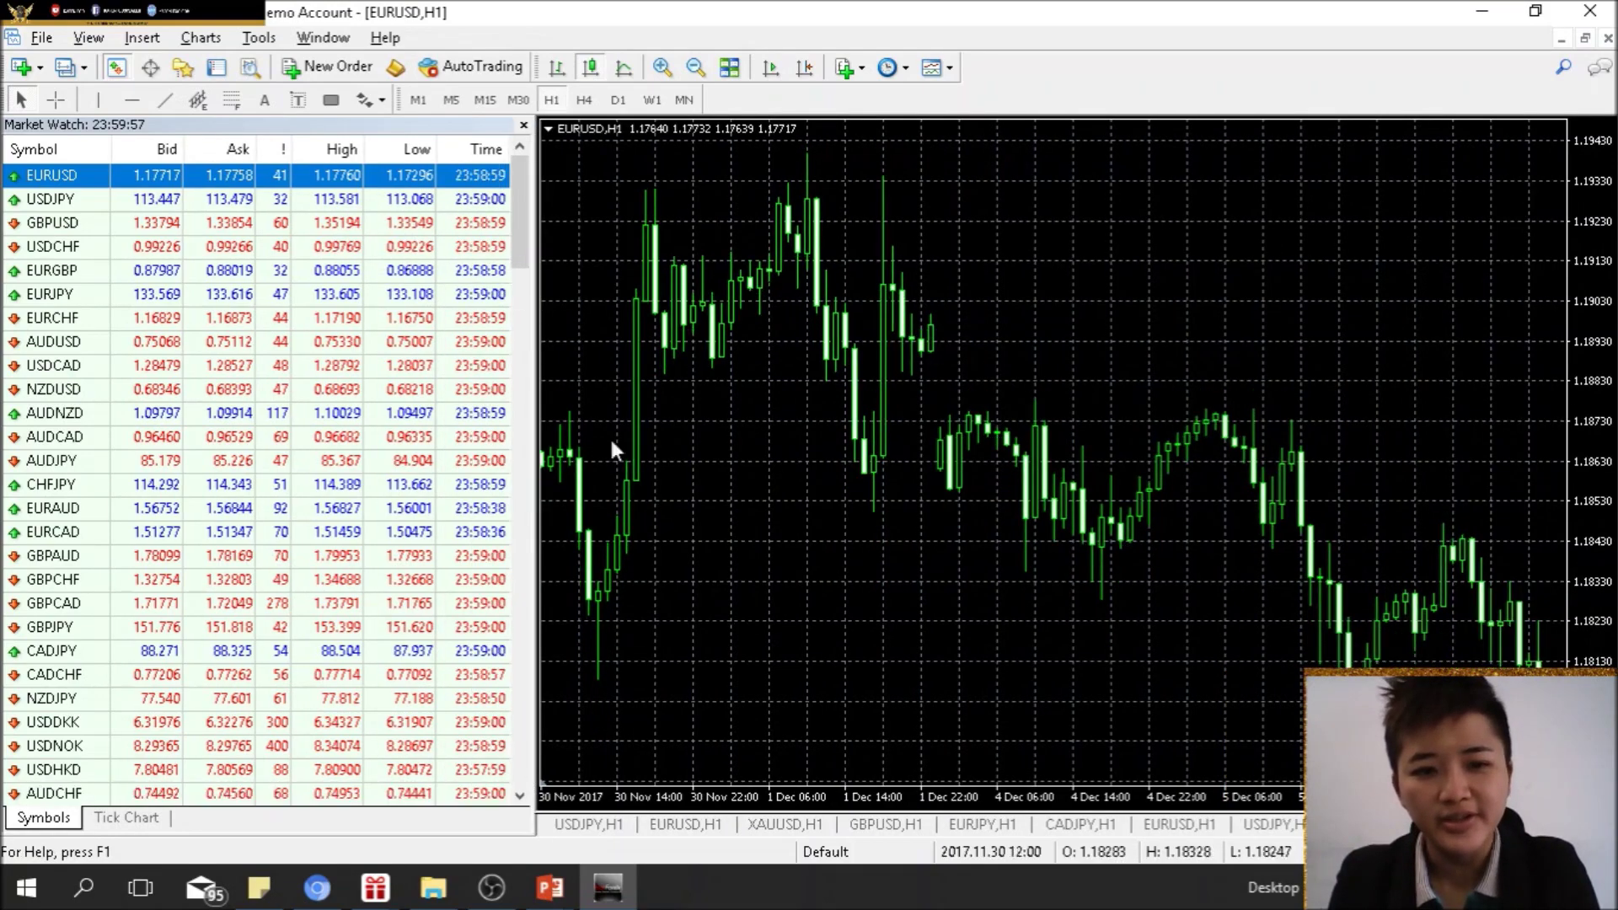
{"action": "scroll", "coordinate": [822, 488], "scroll_direction": "down", "scroll_amount": 4}
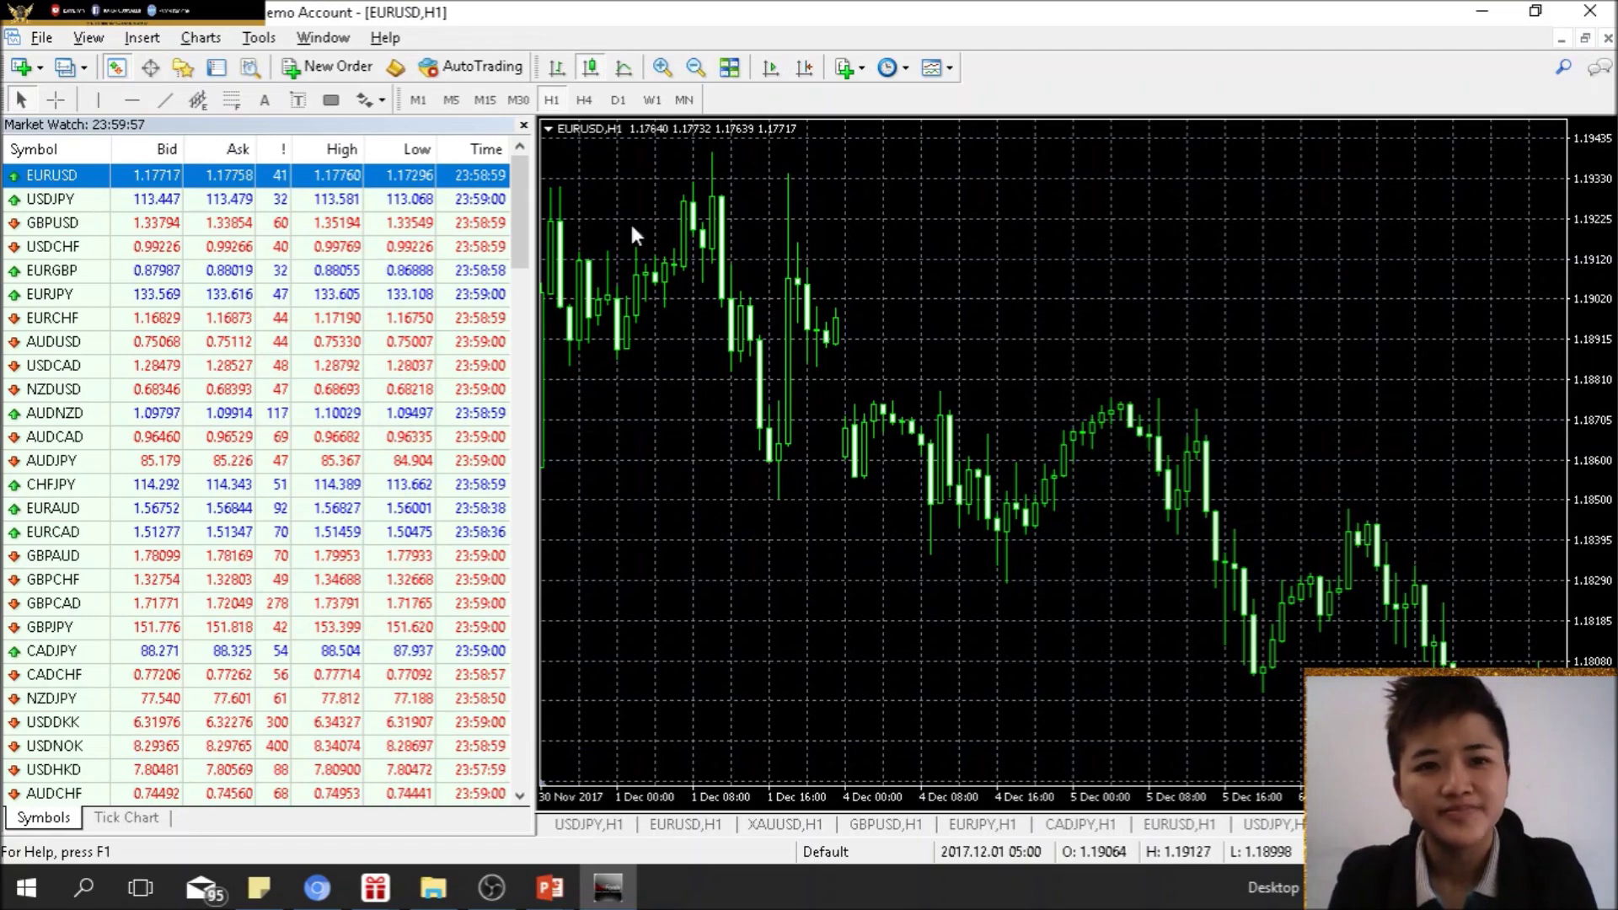
{"action": "scroll", "coordinate": [691, 310], "scroll_direction": "down", "scroll_amount": 3}
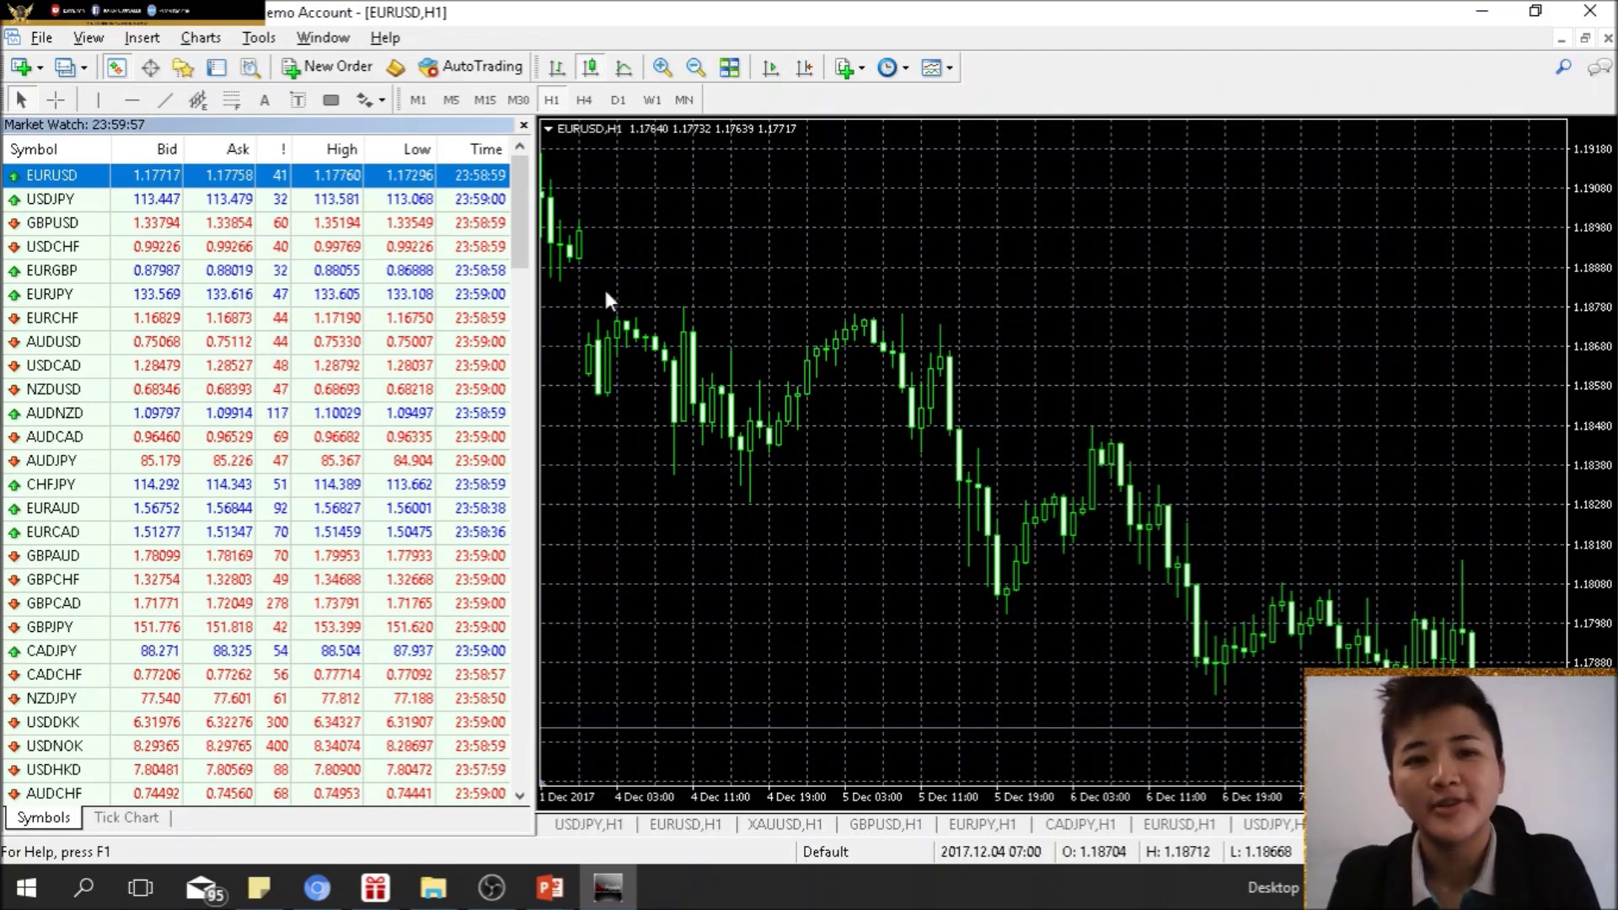
- Open a new chart window for USDJPY from Market Watch and display it as candlesticks
{"action": "mouse_move", "coordinate": [285, 209]}
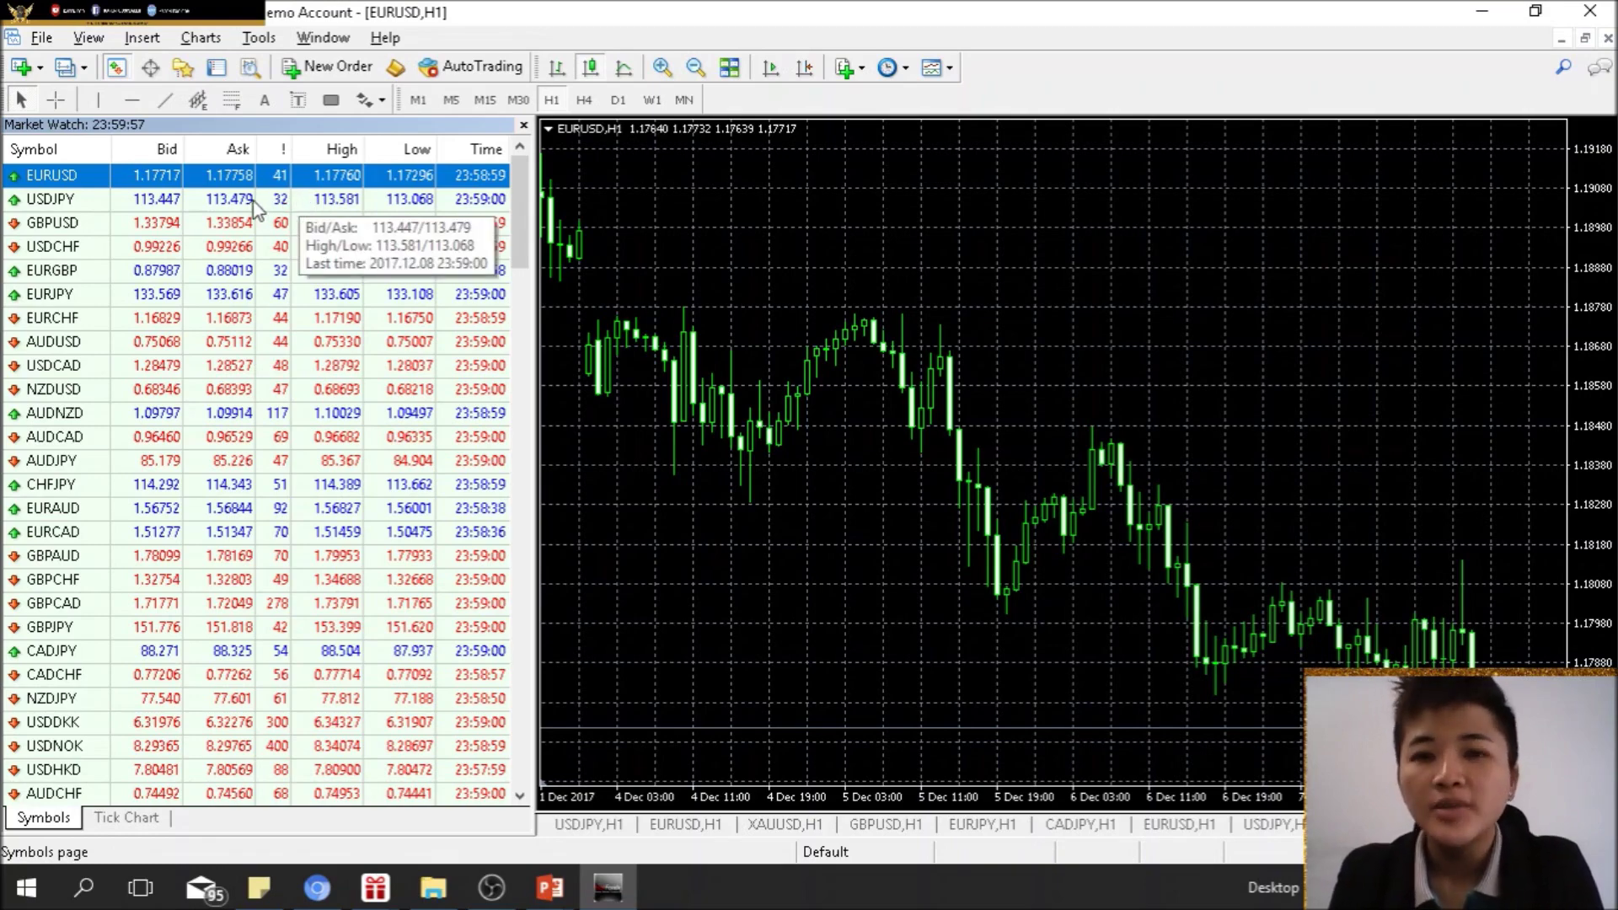
{"action": "right_click", "coordinate": [255, 209]}
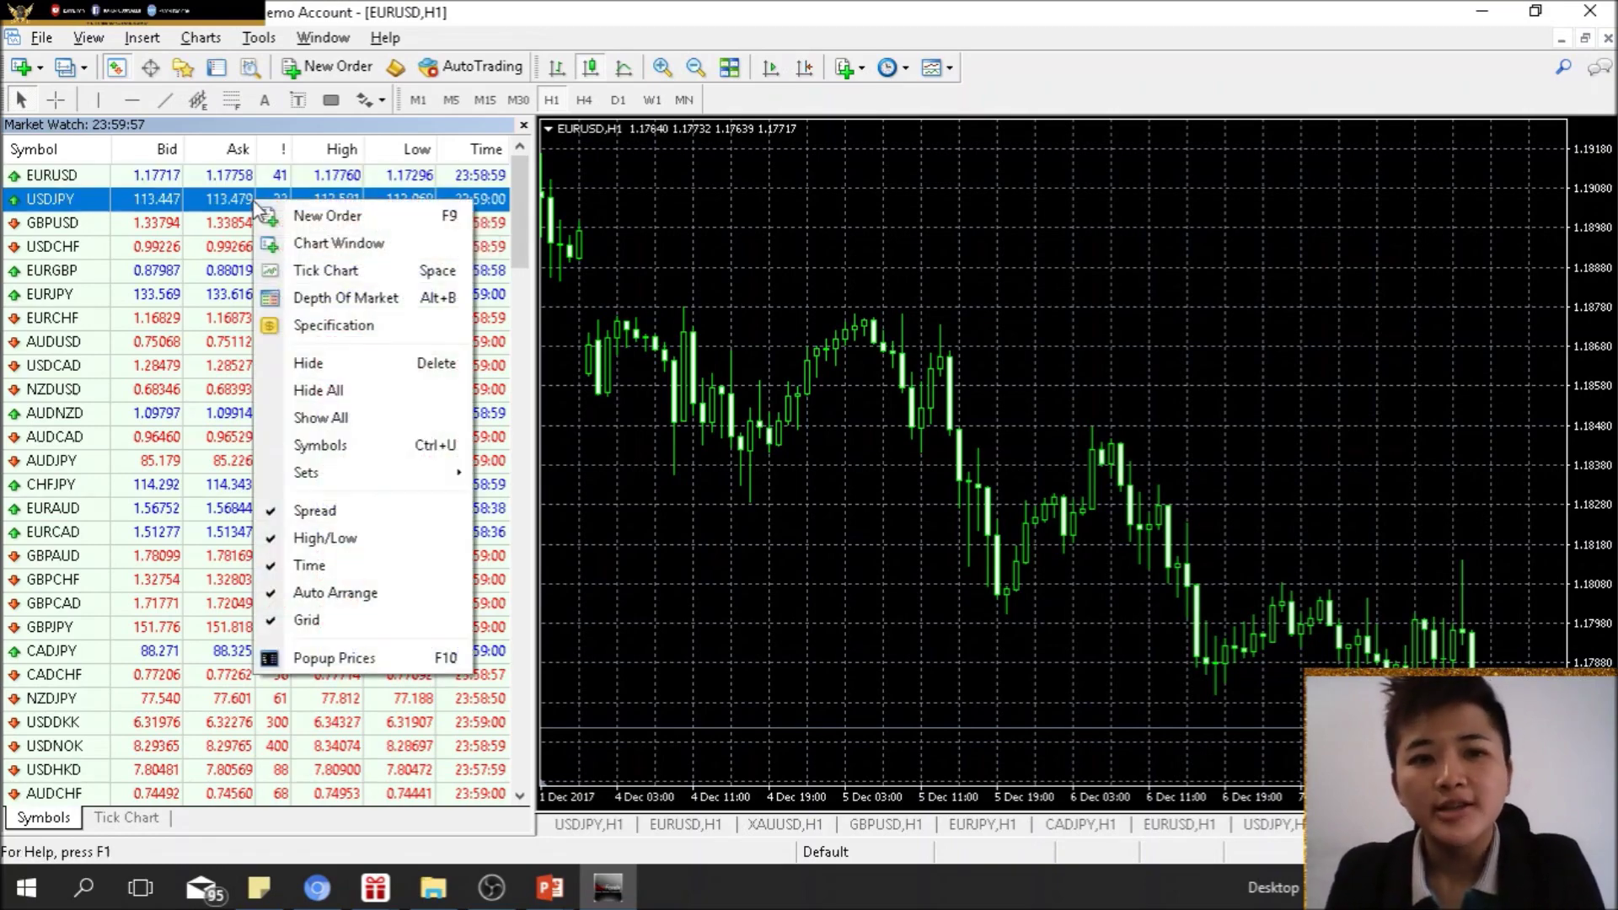
{"action": "left_click", "coordinate": [294, 248]}
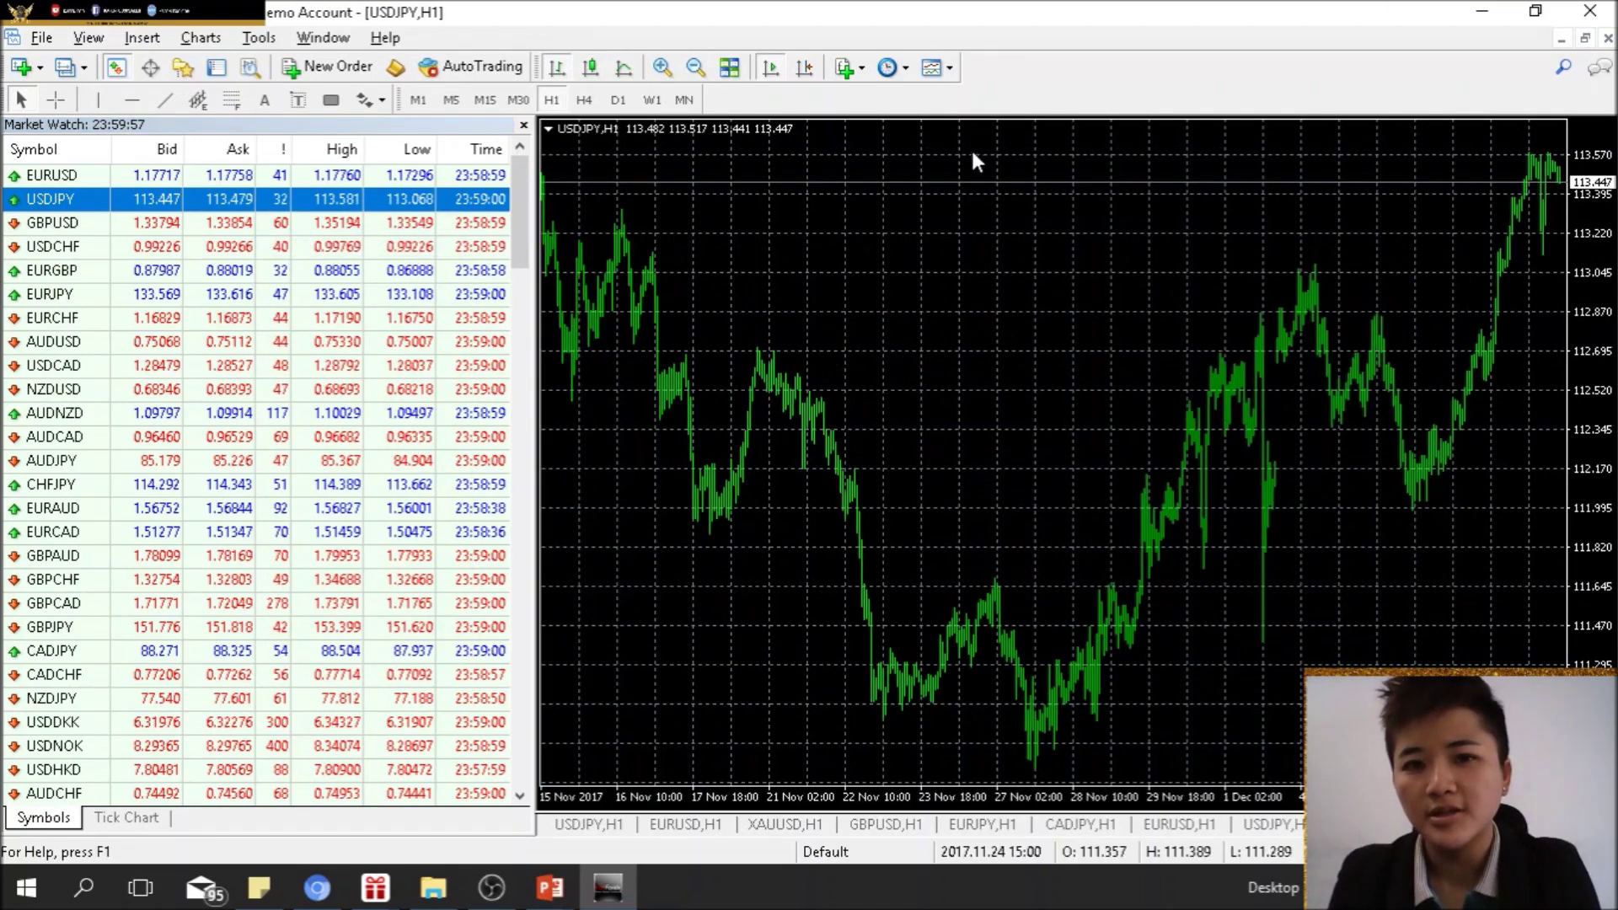
{"action": "left_click", "coordinate": [664, 67]}
{"action": "left_click", "coordinate": [664, 67]}
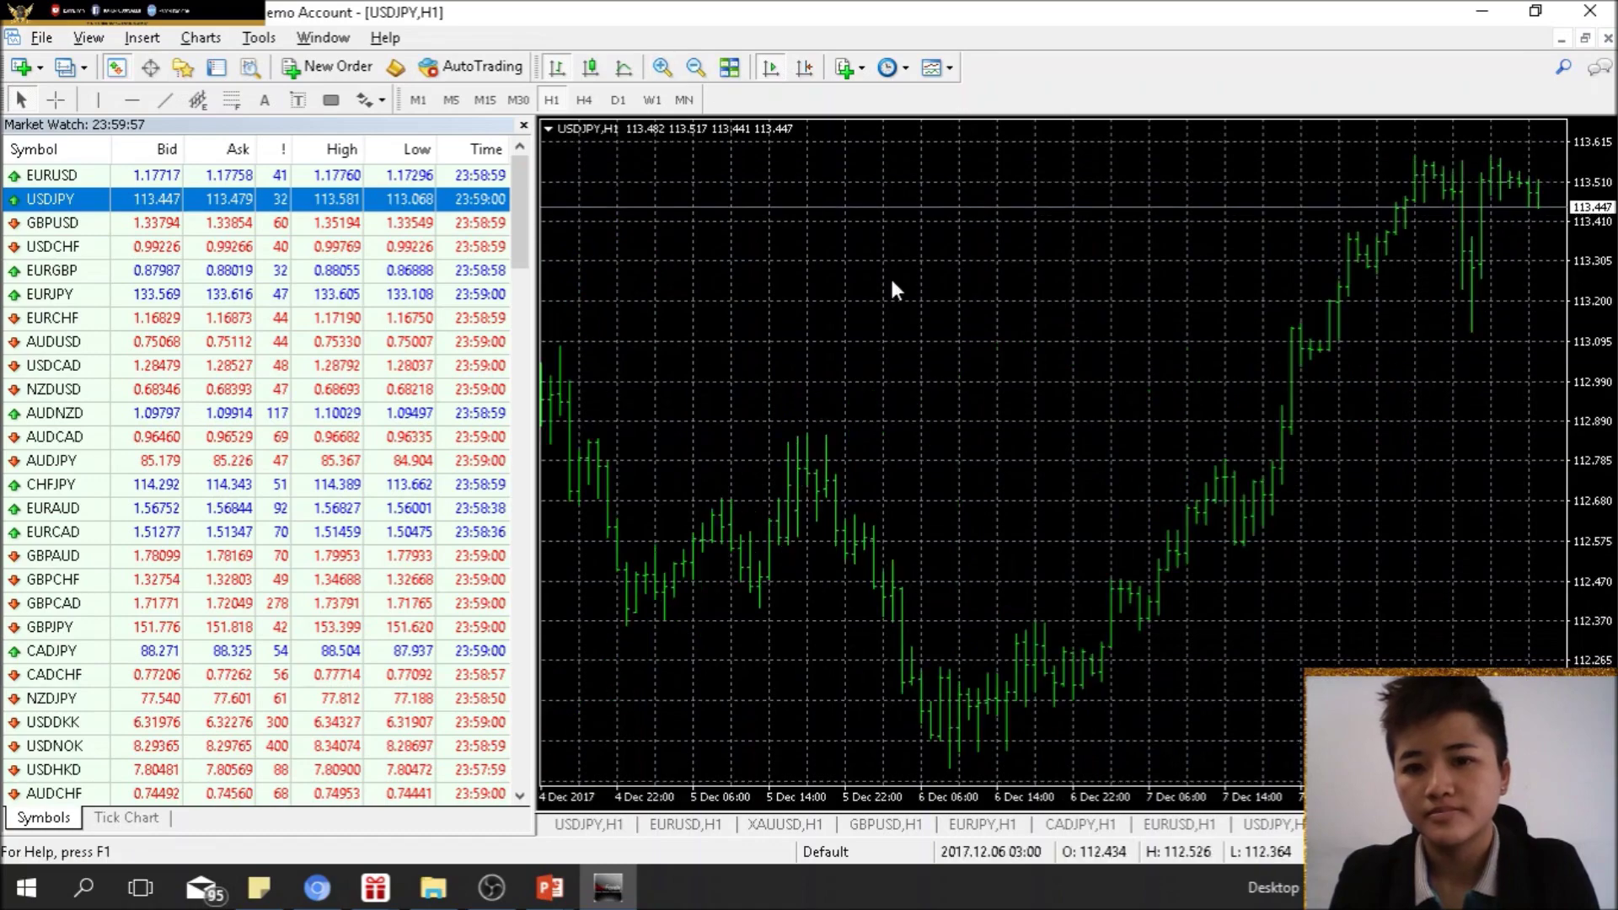
{"action": "left_click", "coordinate": [583, 74]}
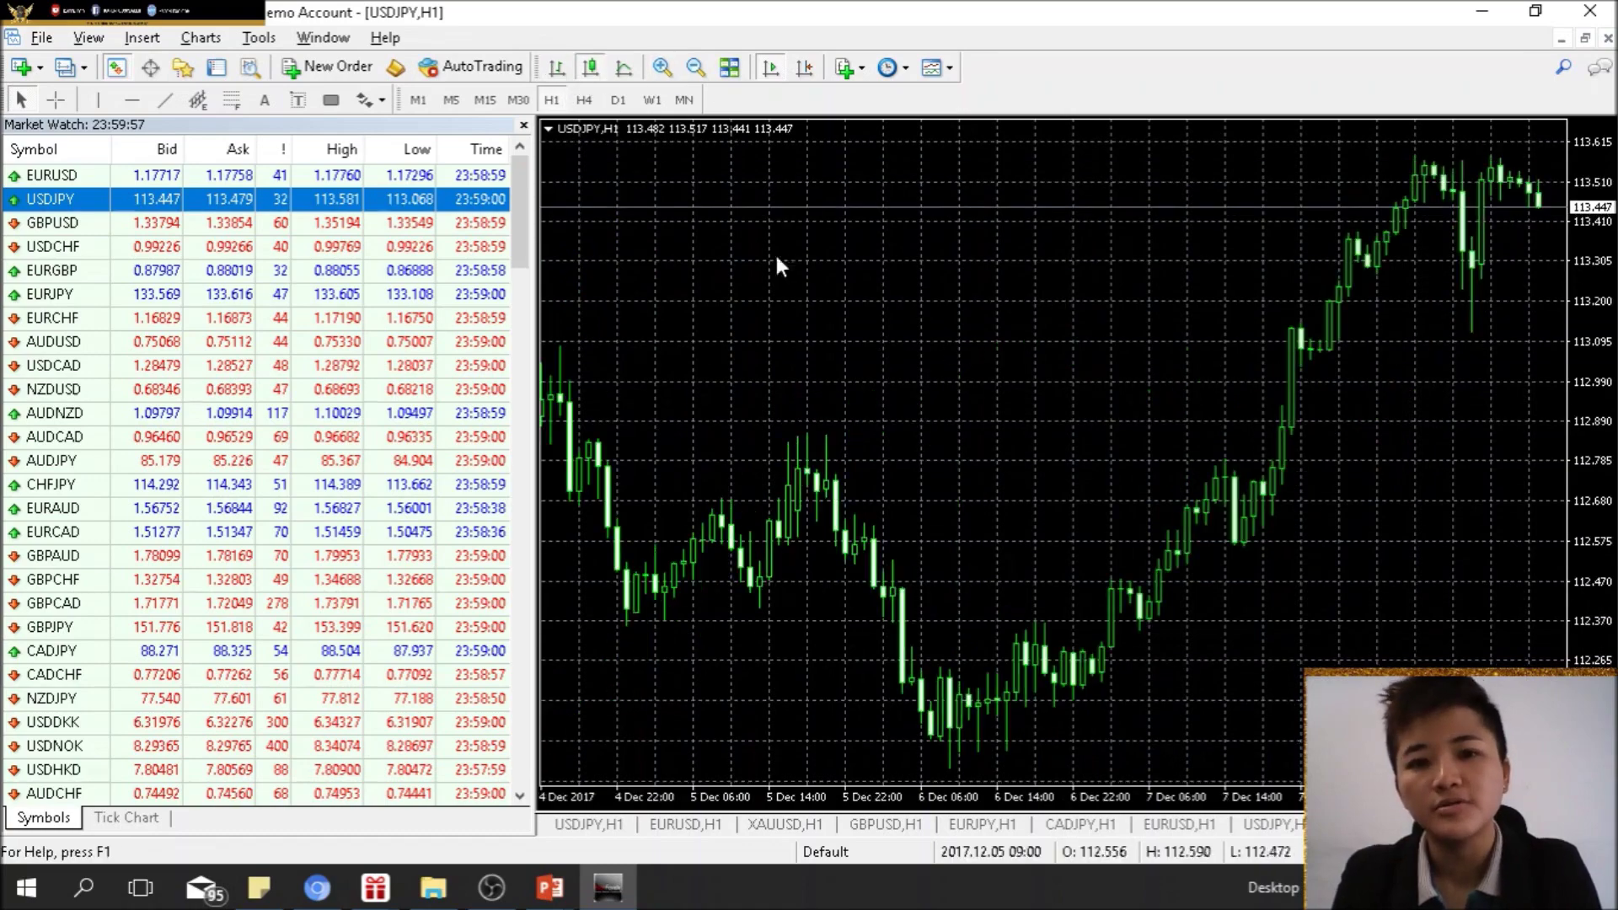
{"action": "left_click", "coordinate": [434, 149]}
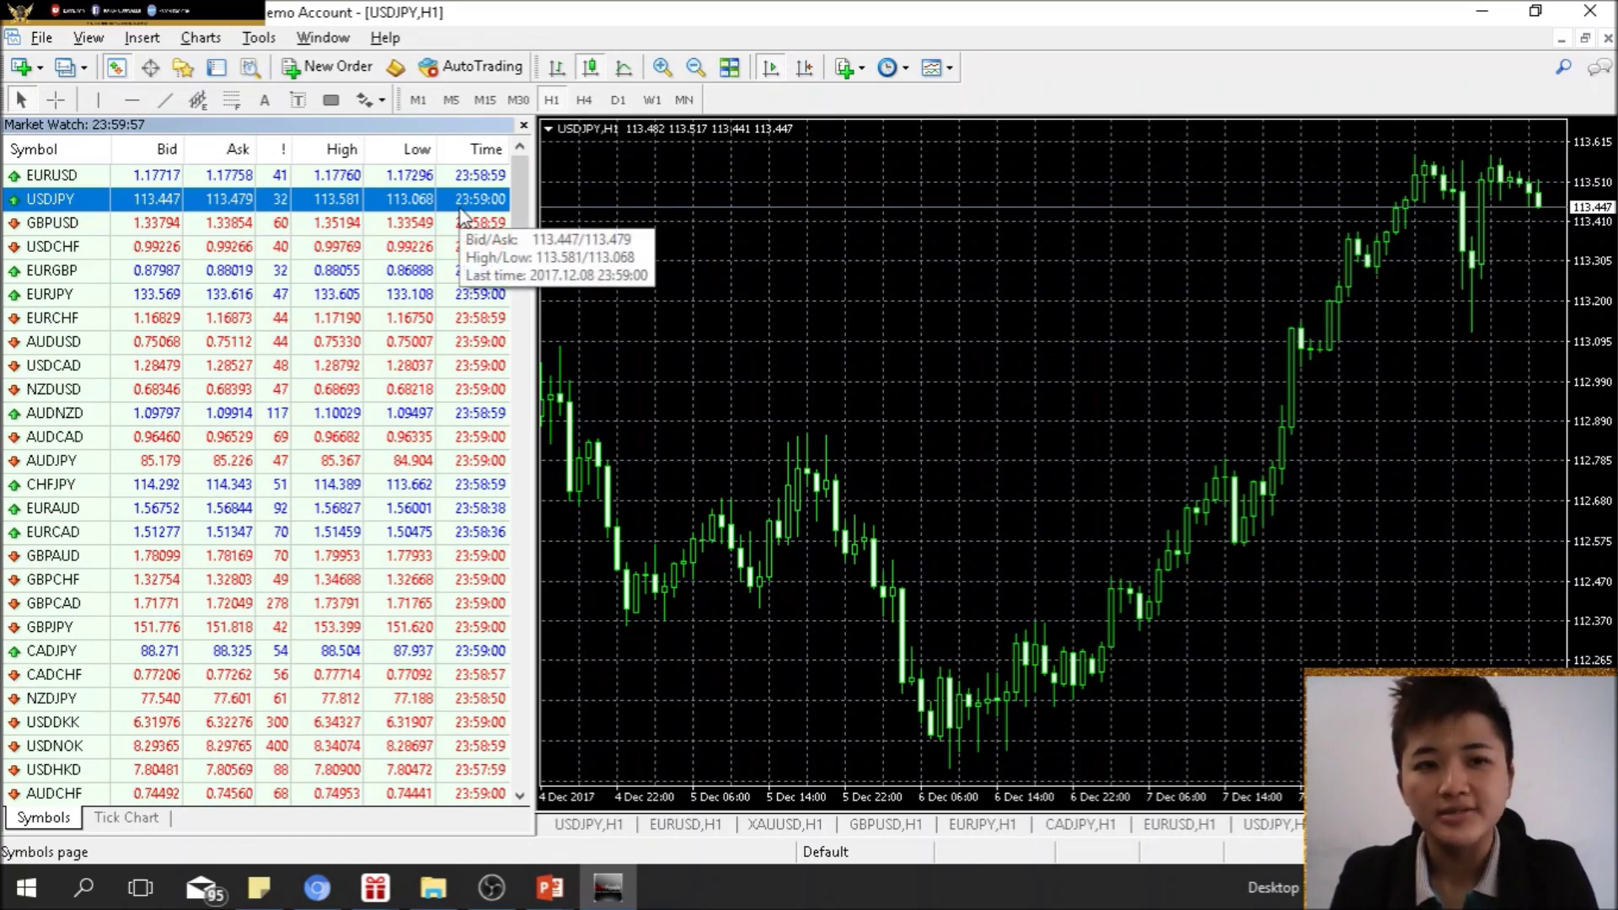
{"action": "scroll", "coordinate": [957, 301], "scroll_direction": "up", "scroll_amount": 5}
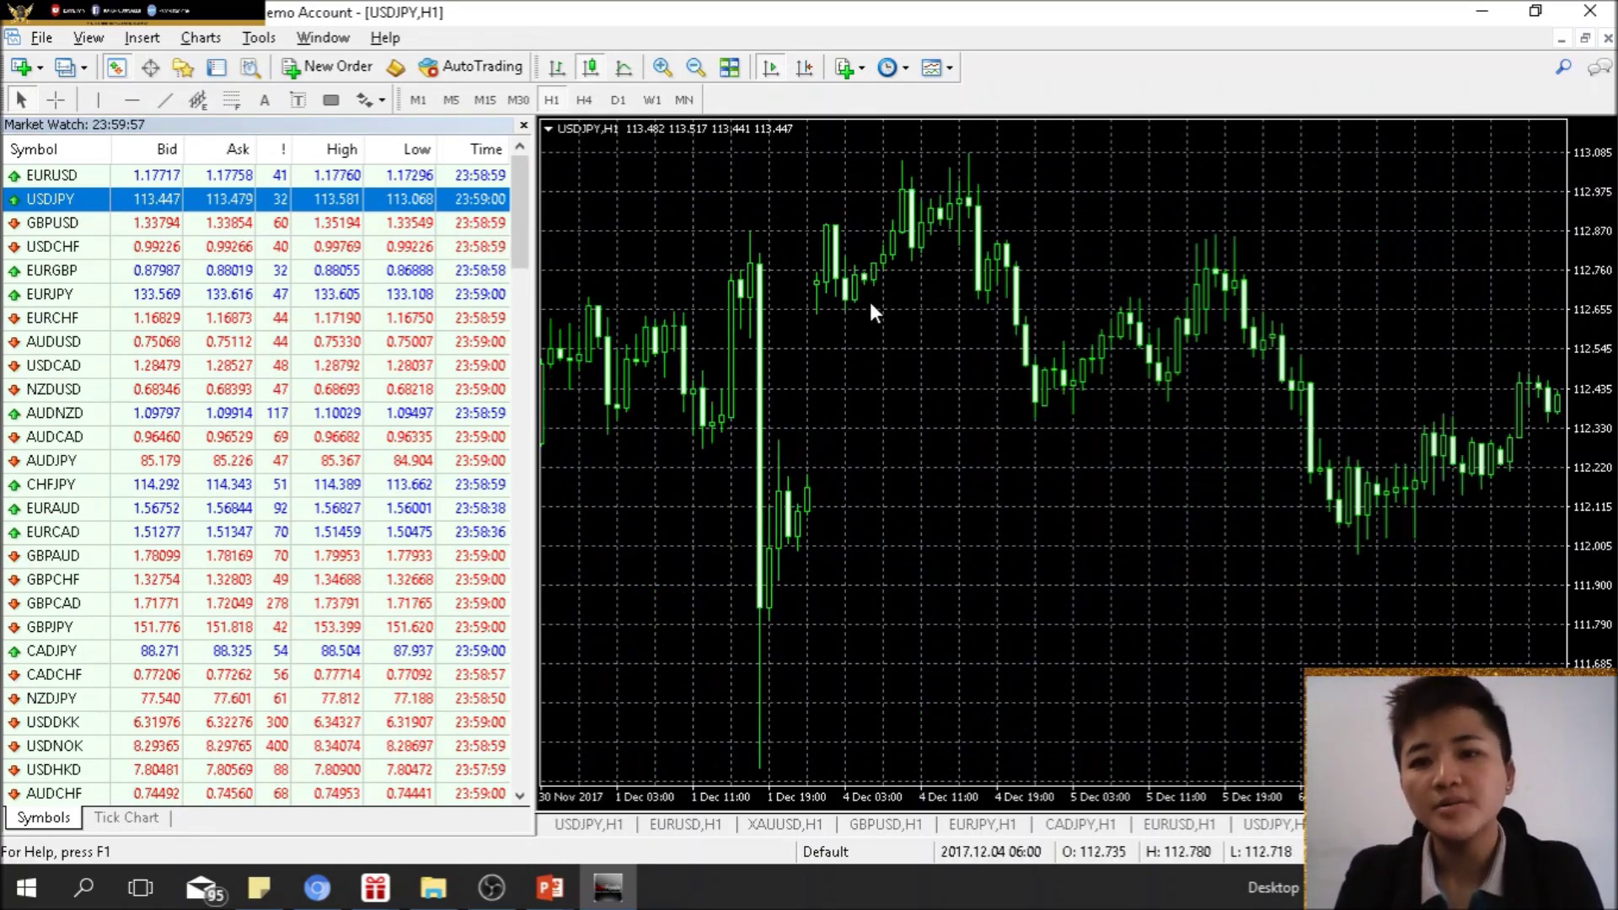
- Open a new GBPUSD chart and enlarge its bars to show the period from 4 December onward
{"action": "left_click", "coordinate": [33, 75]}
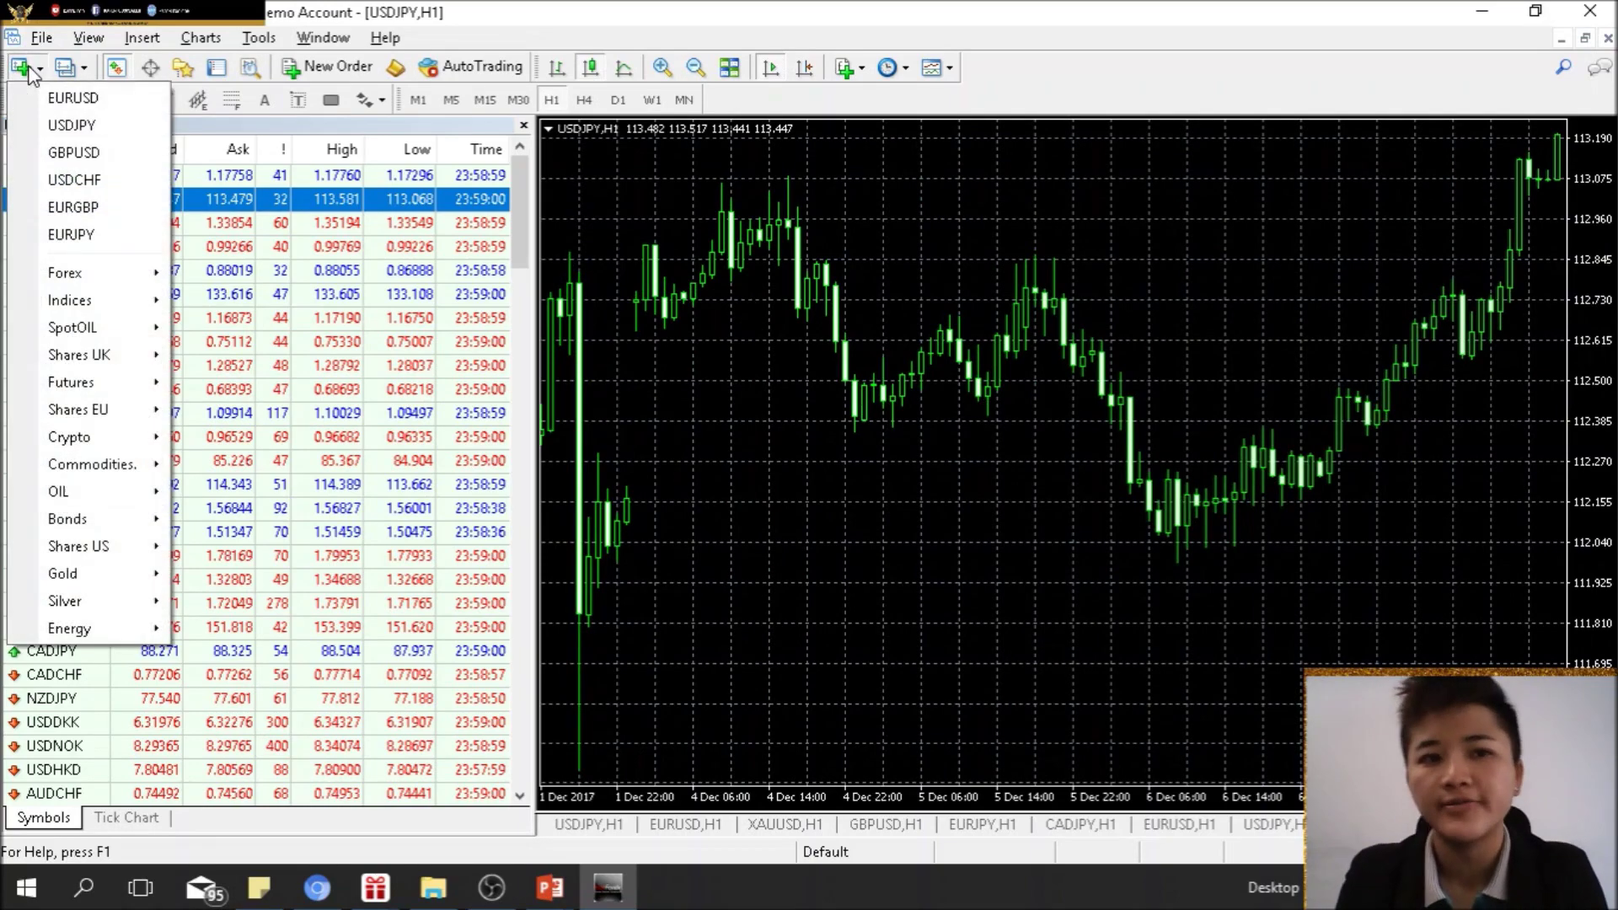
{"action": "left_click", "coordinate": [76, 150]}
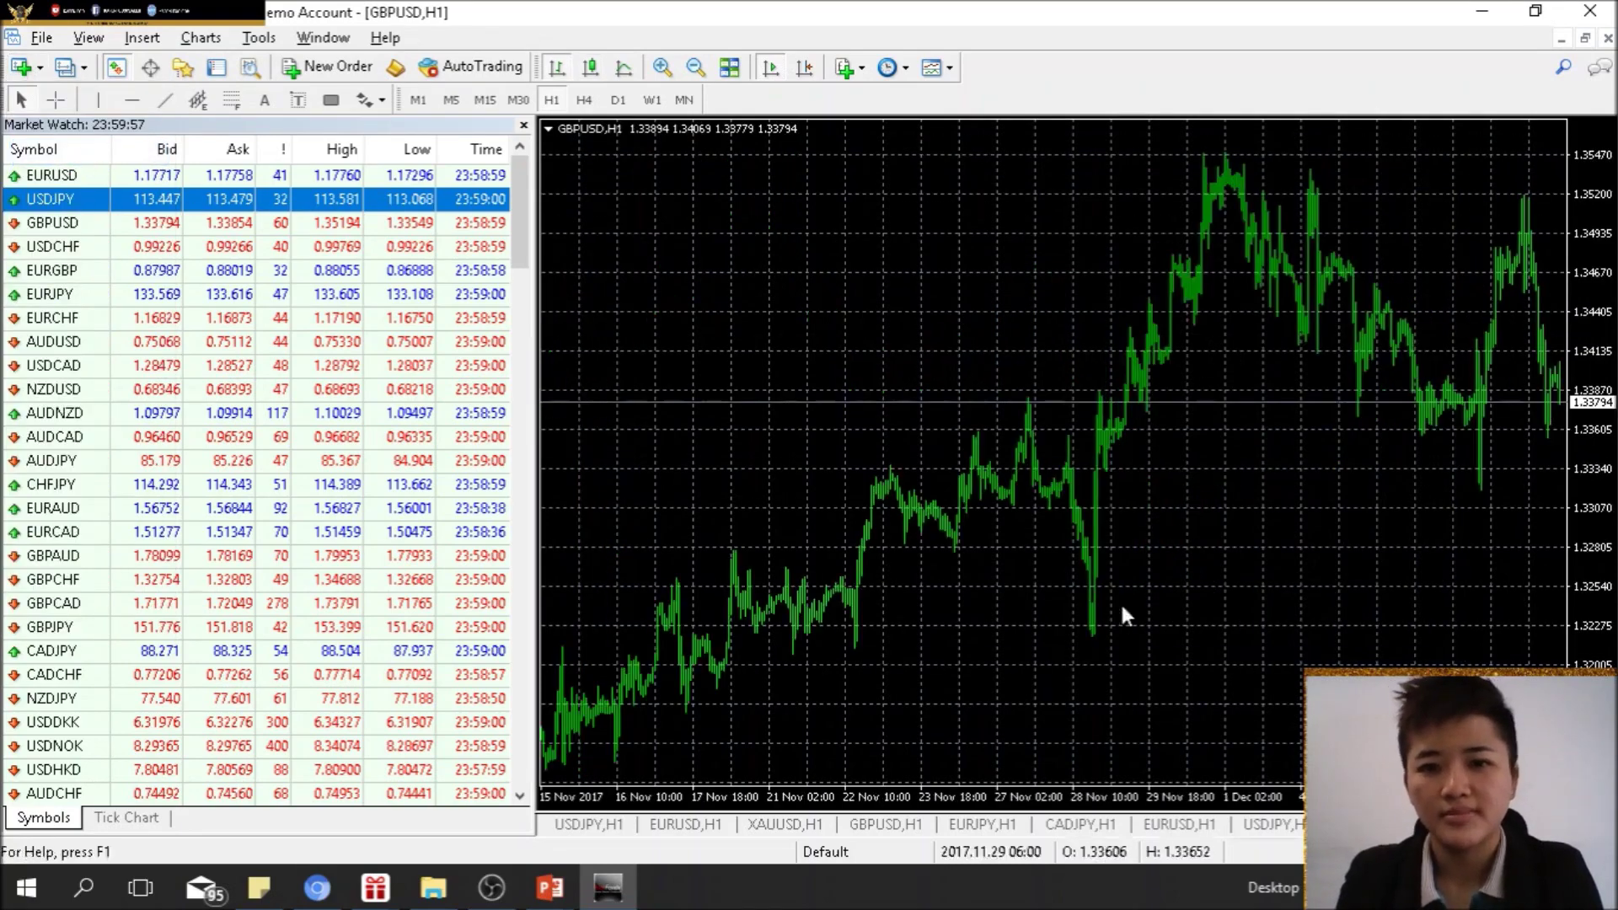
{"action": "left_click", "coordinate": [666, 64]}
{"action": "left_click", "coordinate": [664, 65]}
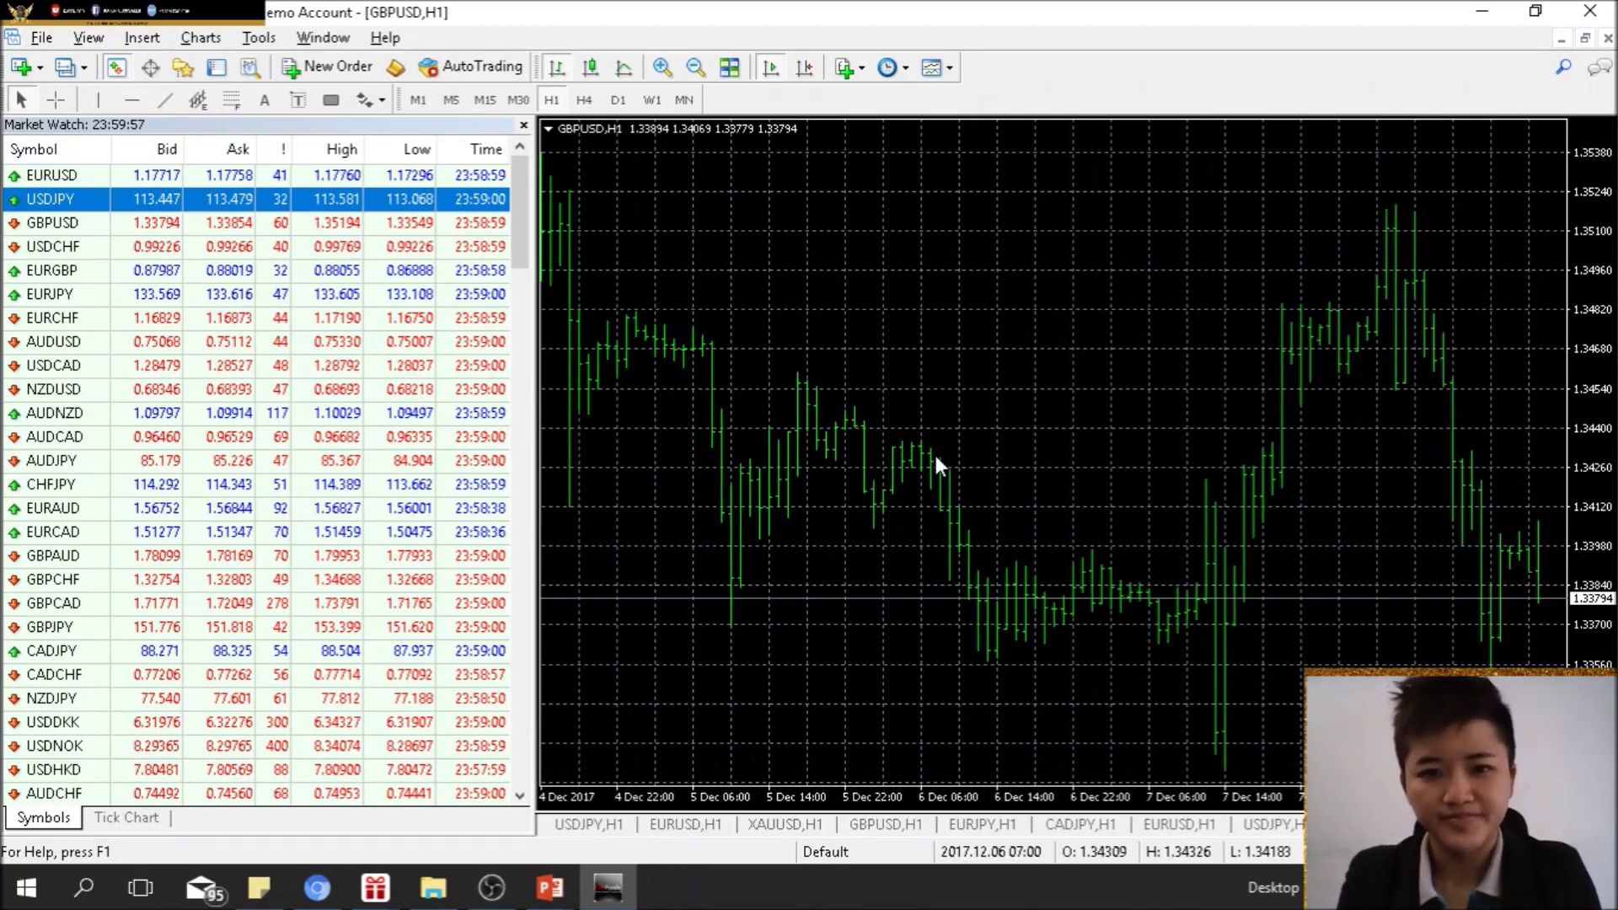
{"action": "mouse_move", "coordinate": [707, 347]}
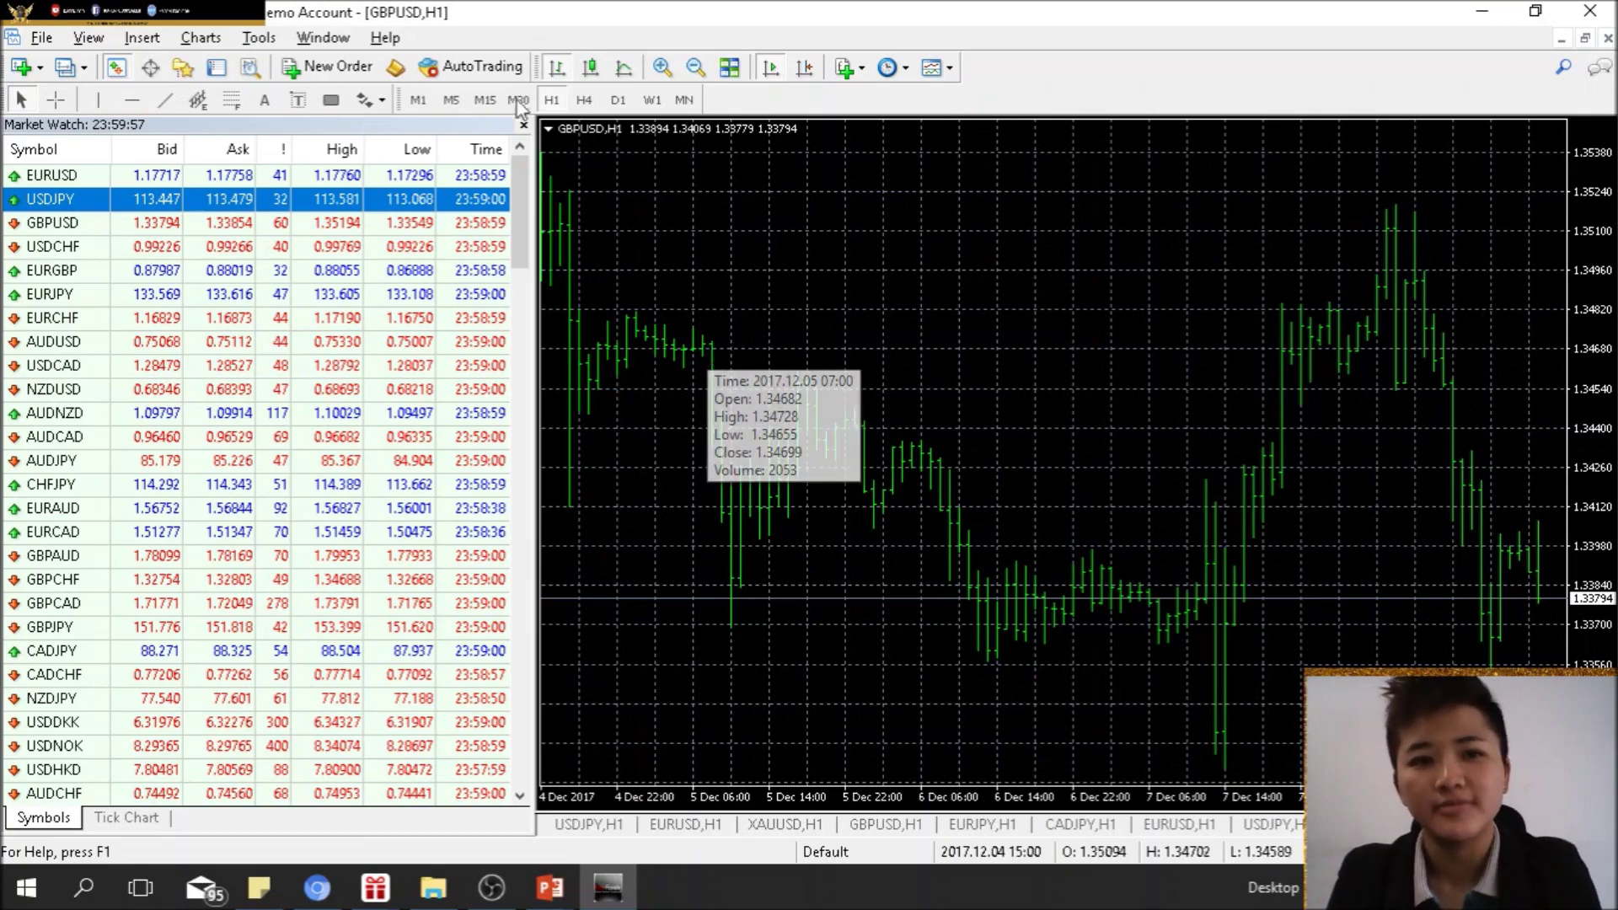
- Show the Terminal, make it taller and display its Trade page with the account balance
{"action": "left_click", "coordinate": [213, 73]}
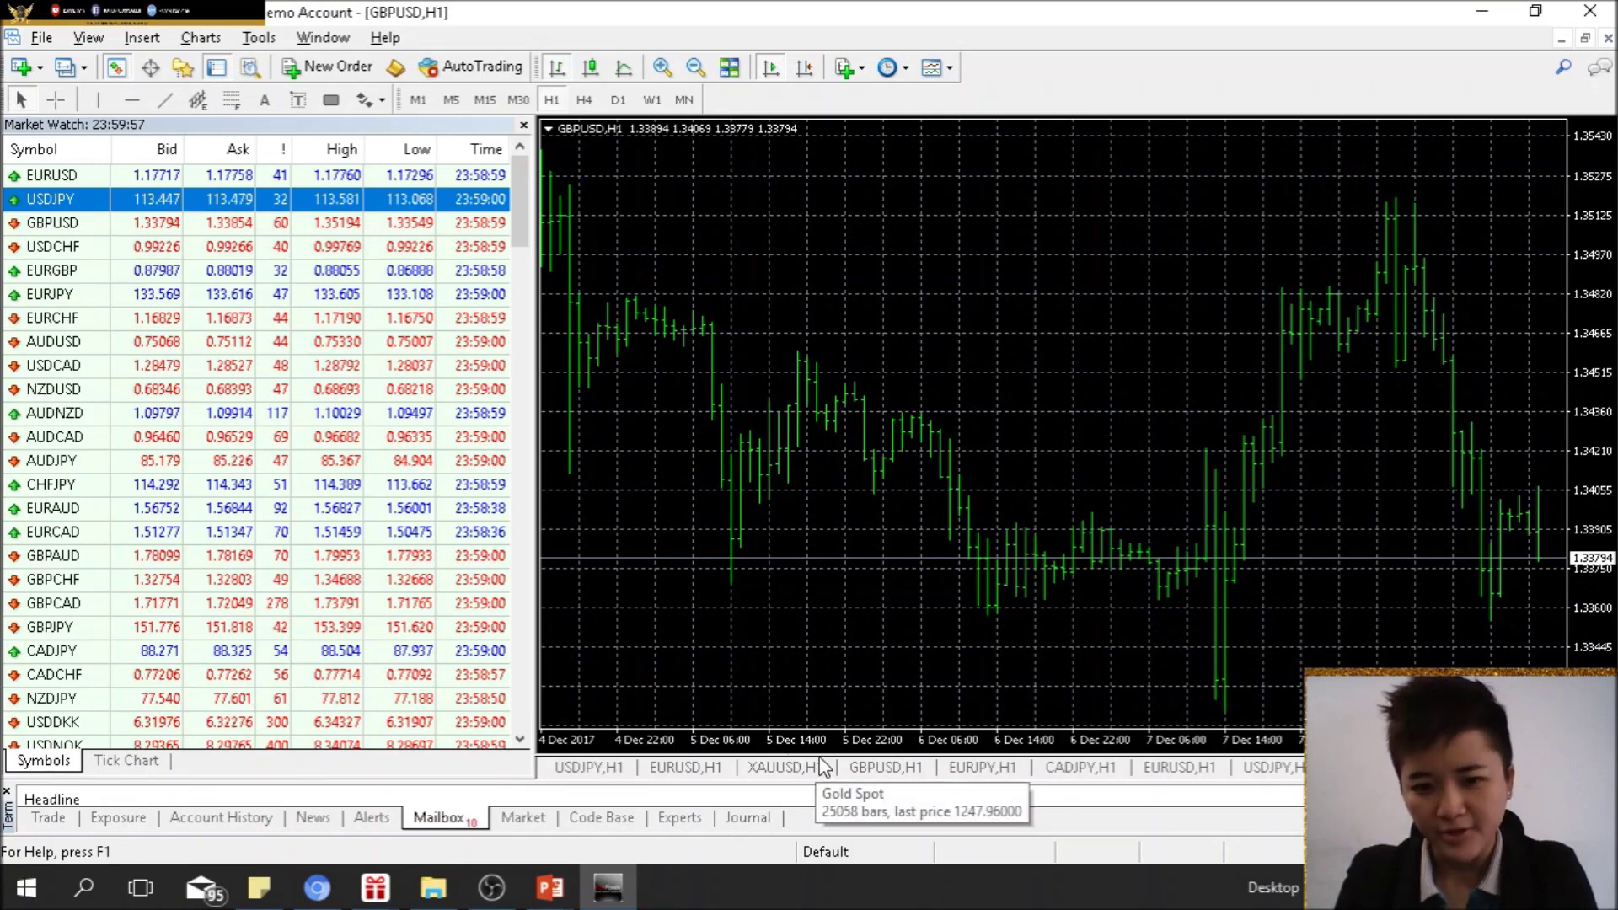
{"action": "left_click_drag", "start_coordinate": [812, 784], "coordinate": [813, 725]}
{"action": "left_click", "coordinate": [48, 817]}
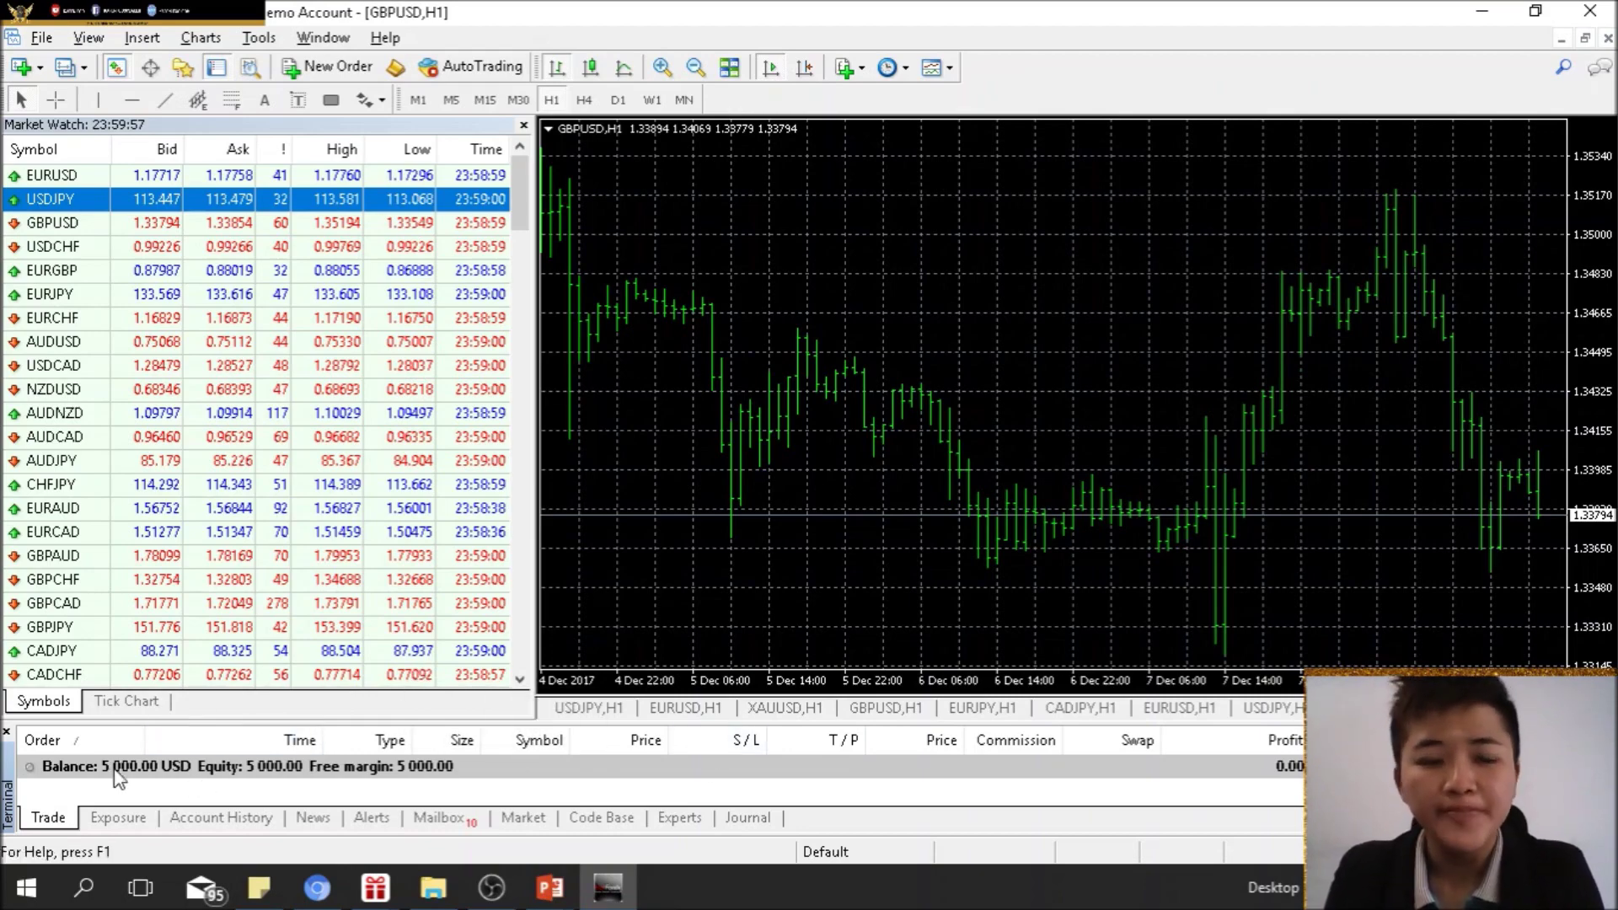
{"action": "left_click_drag", "start_coordinate": [951, 723], "coordinate": [952, 696]}
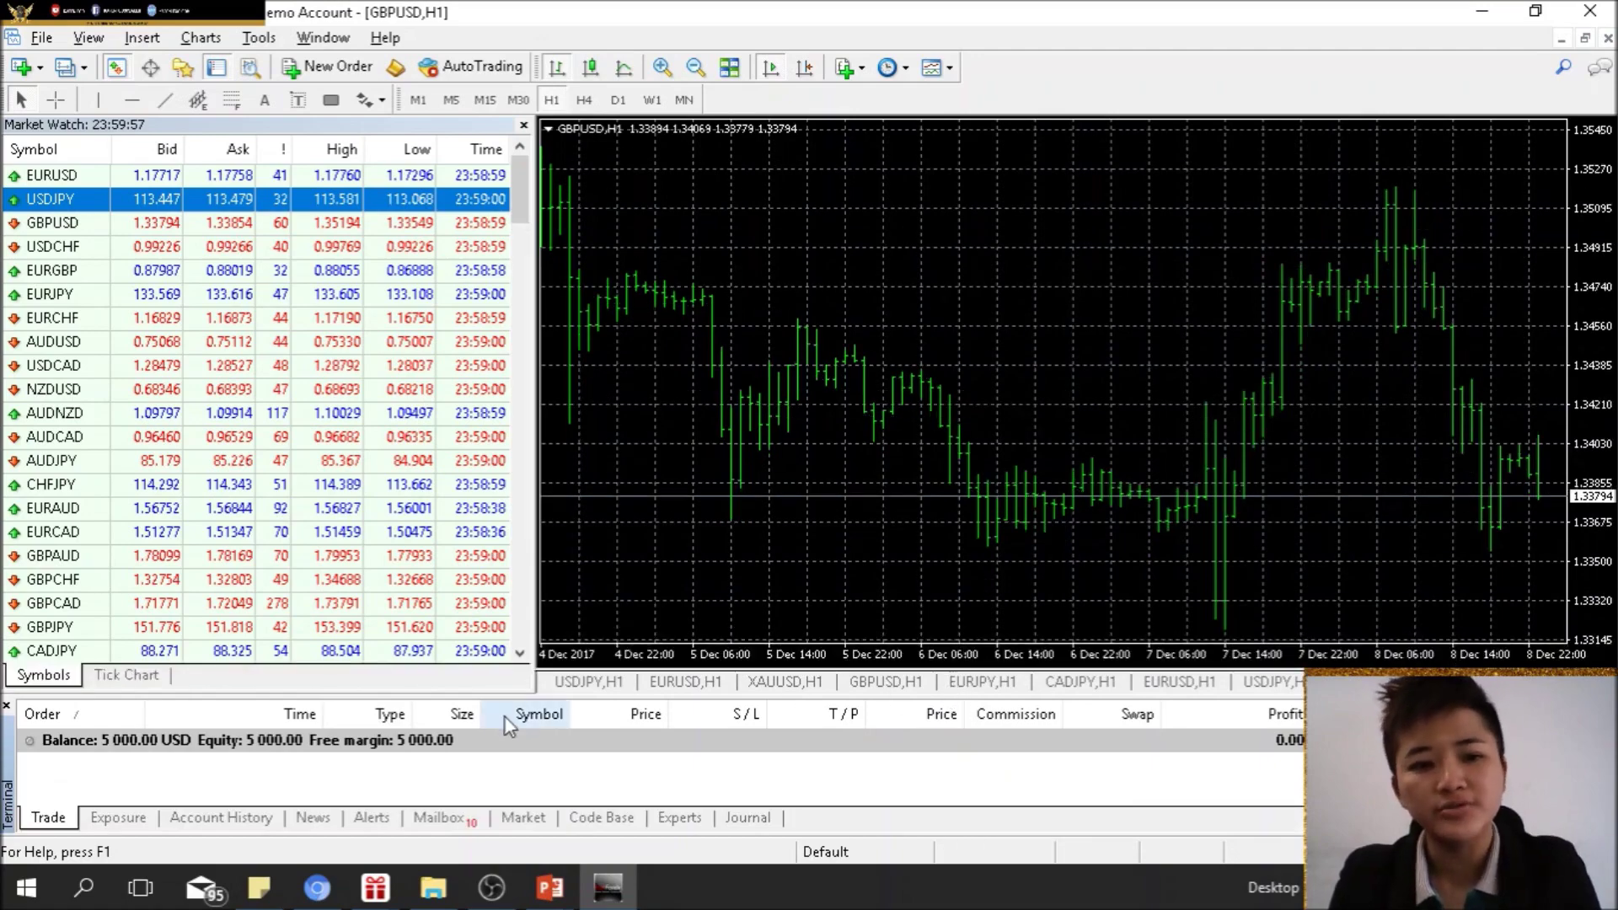
{"action": "left_click", "coordinate": [215, 819]}
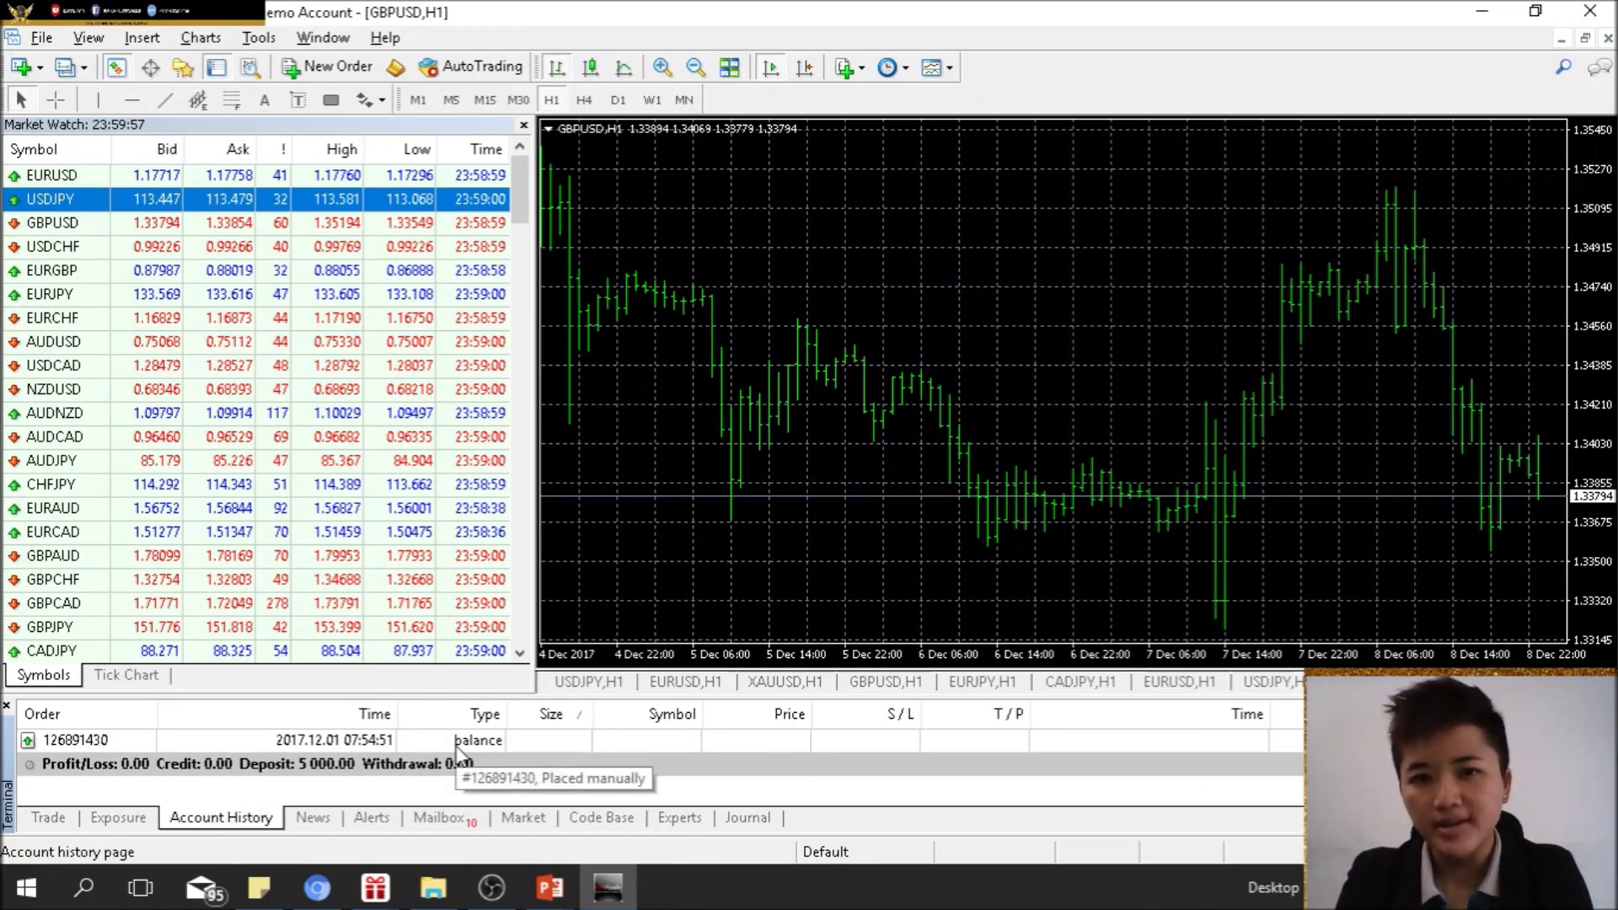
{"action": "left_click", "coordinate": [328, 821]}
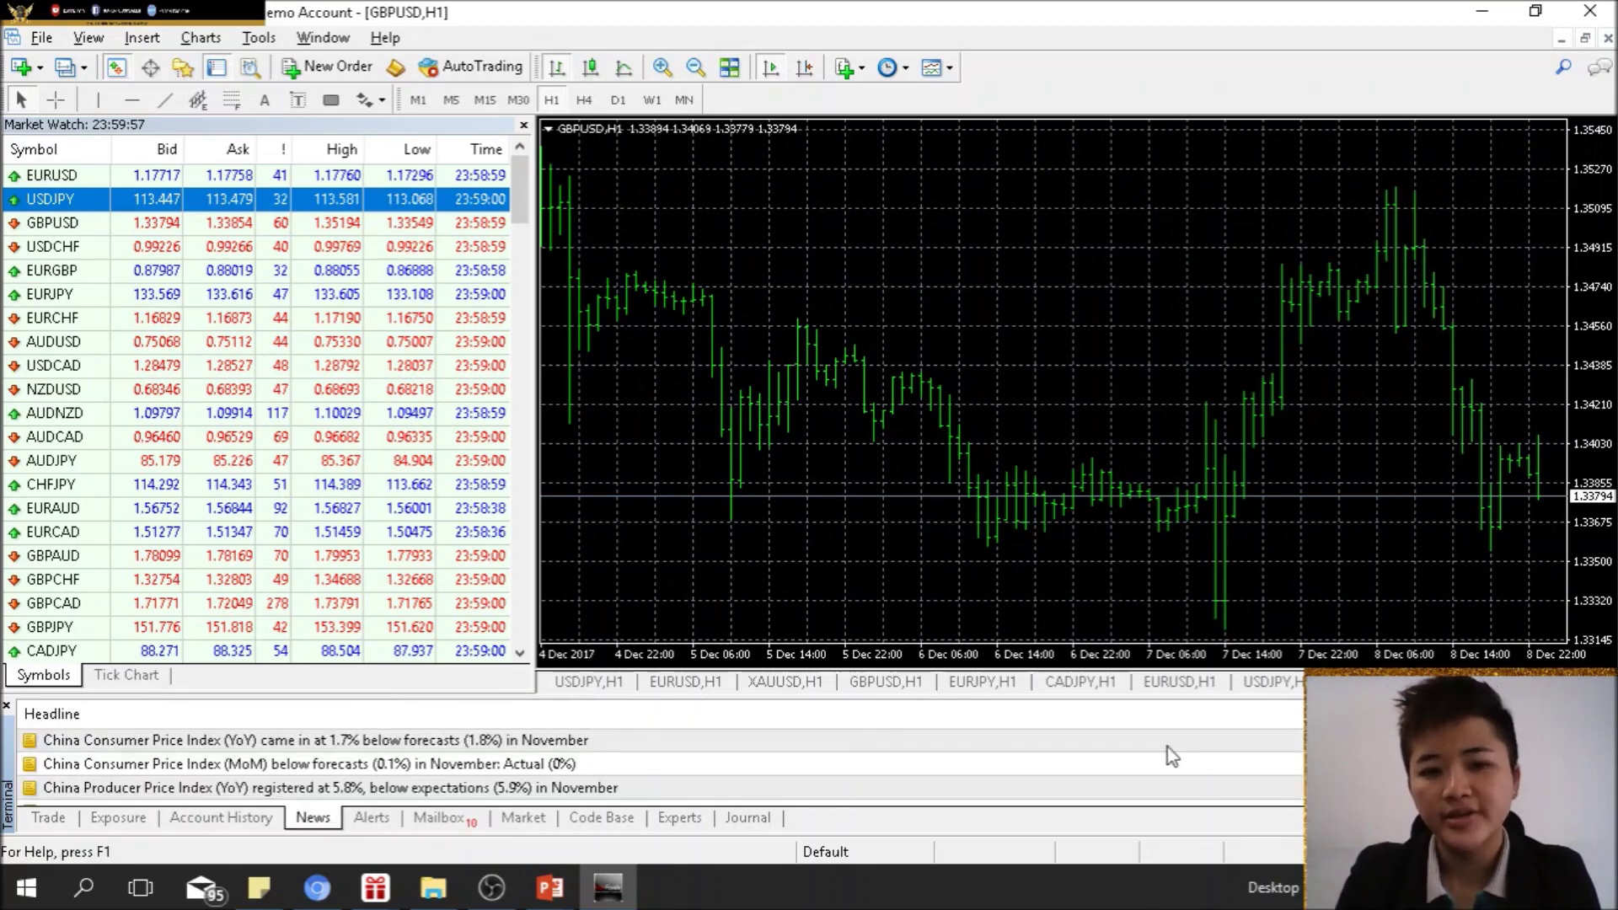
{"action": "left_click_drag", "start_coordinate": [970, 697], "coordinate": [969, 644]}
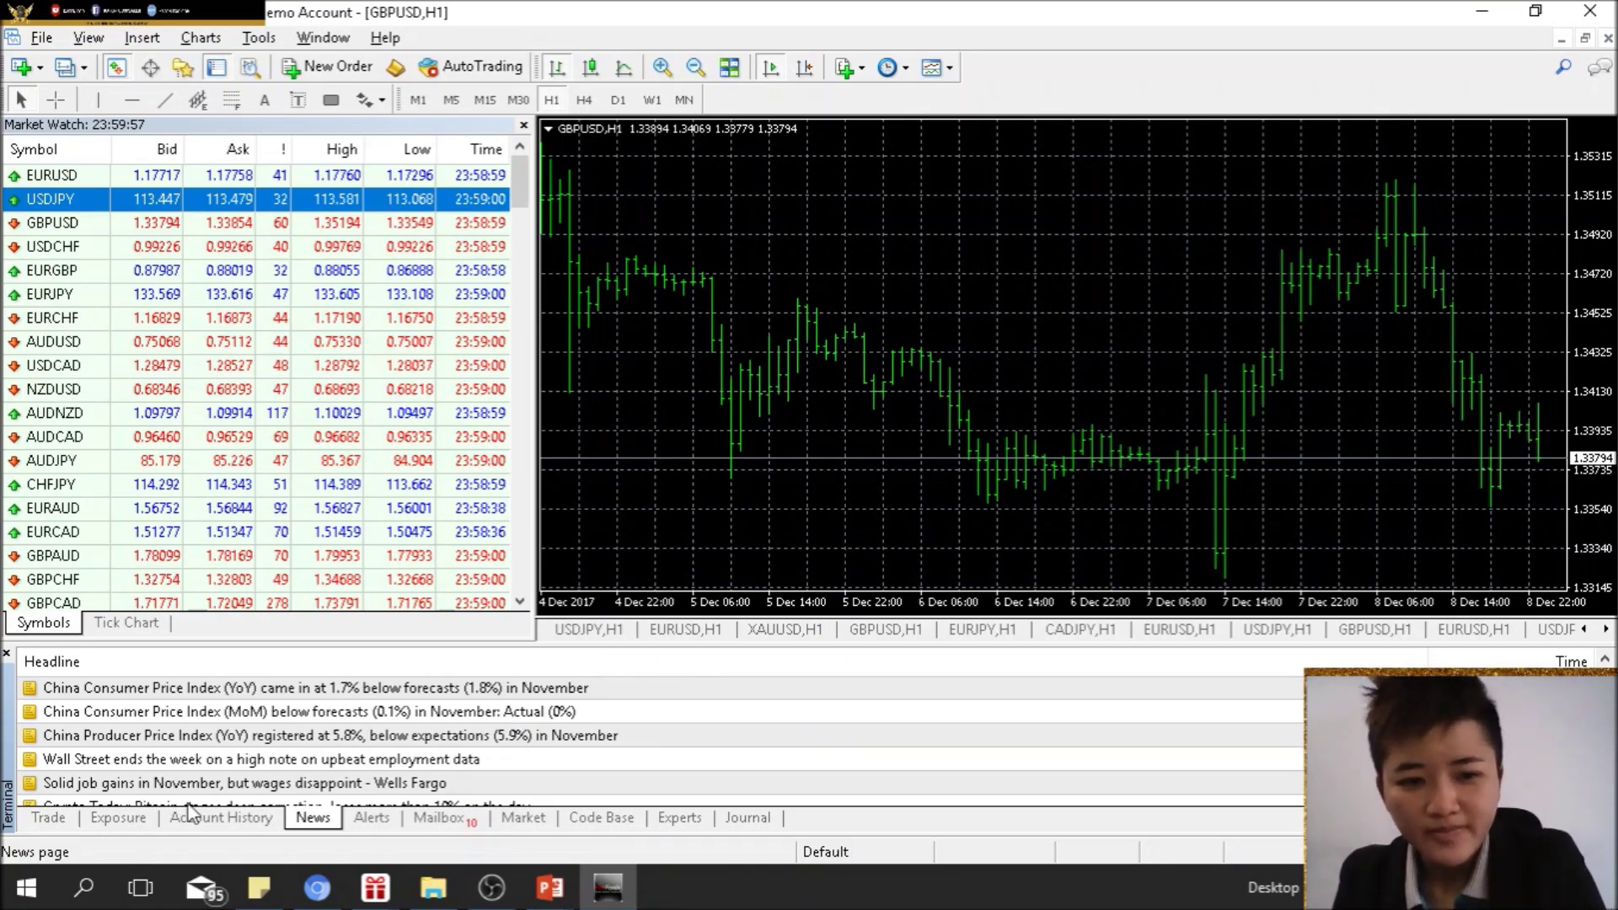
{"action": "left_click", "coordinate": [48, 818]}
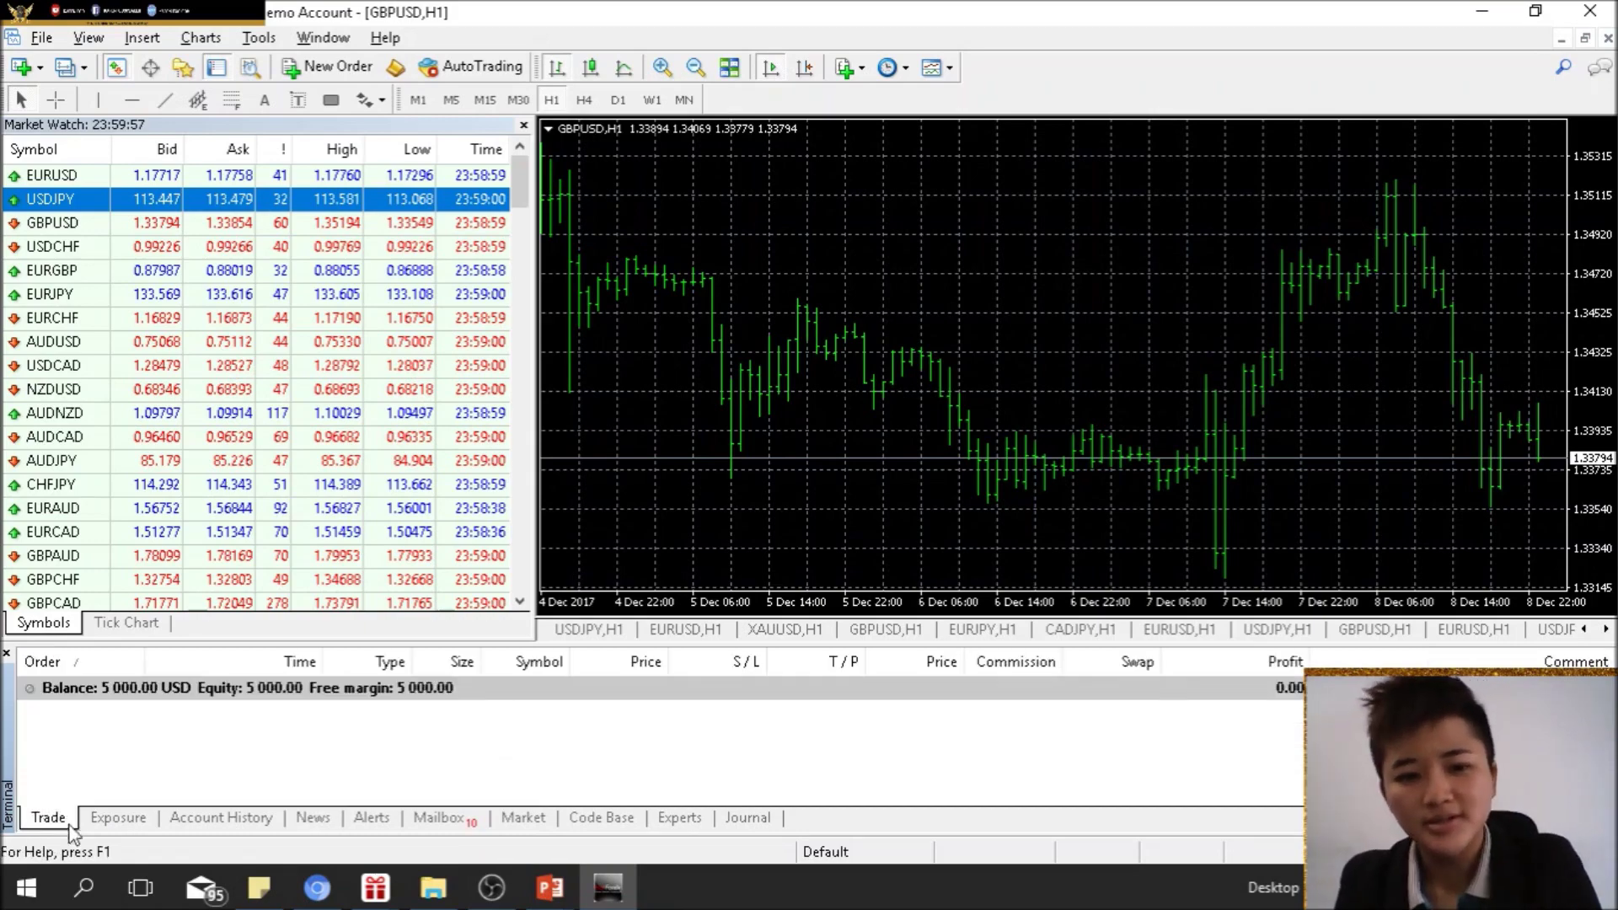
{"action": "left_click", "coordinate": [192, 824]}
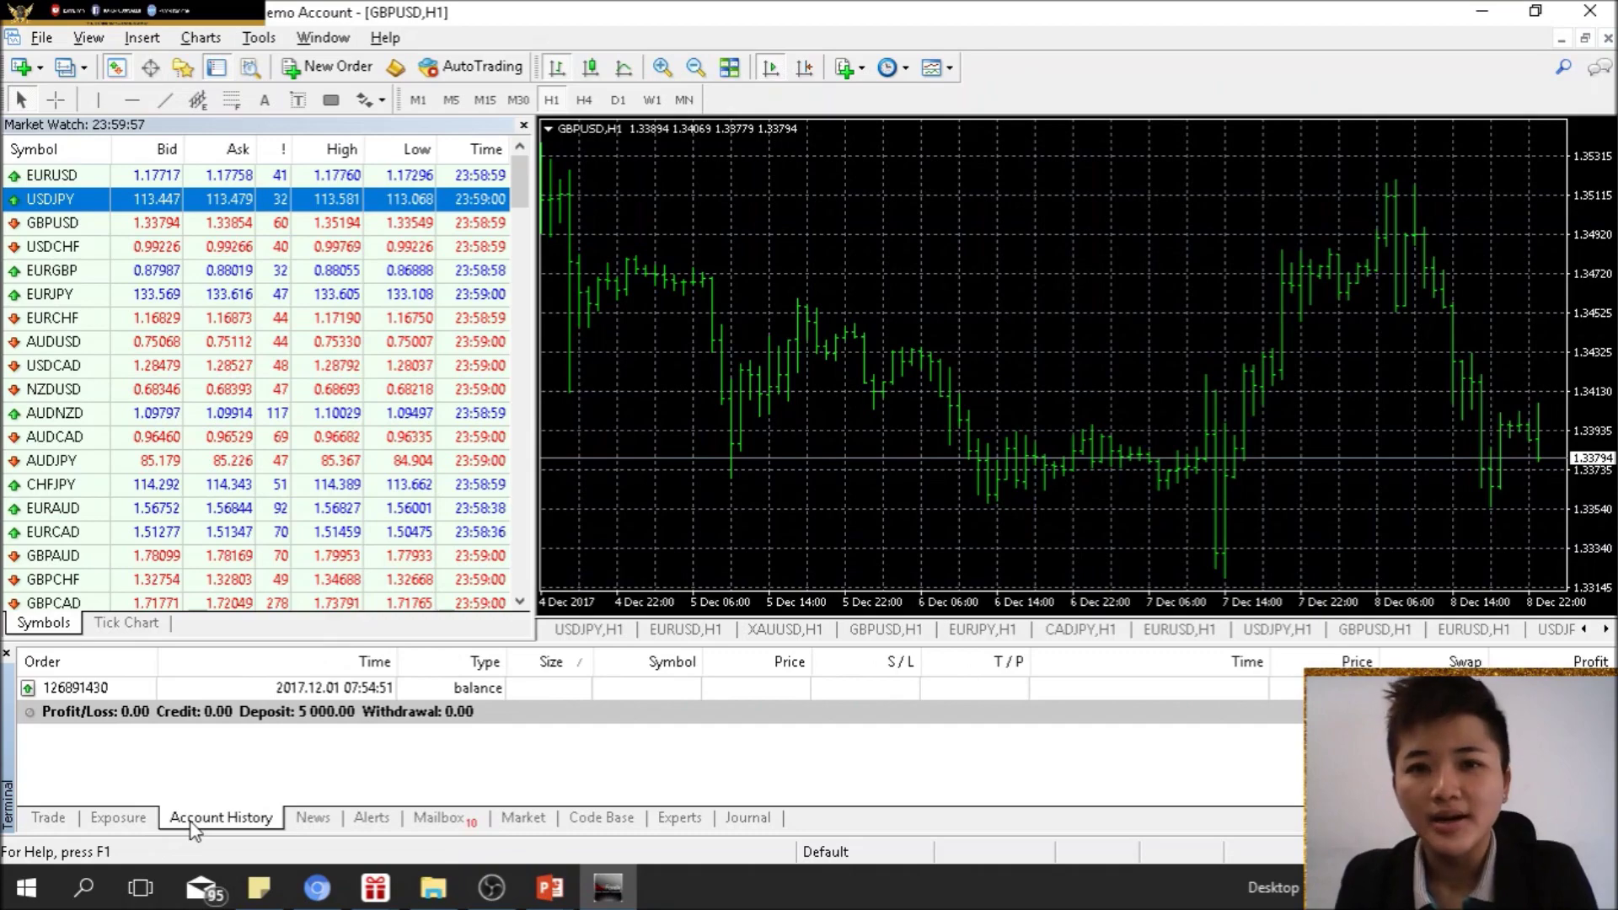
- Display the Terminal's Trade page and open a new order for EURUSD with a volume of 1.00
{"action": "left_click", "coordinate": [48, 817]}
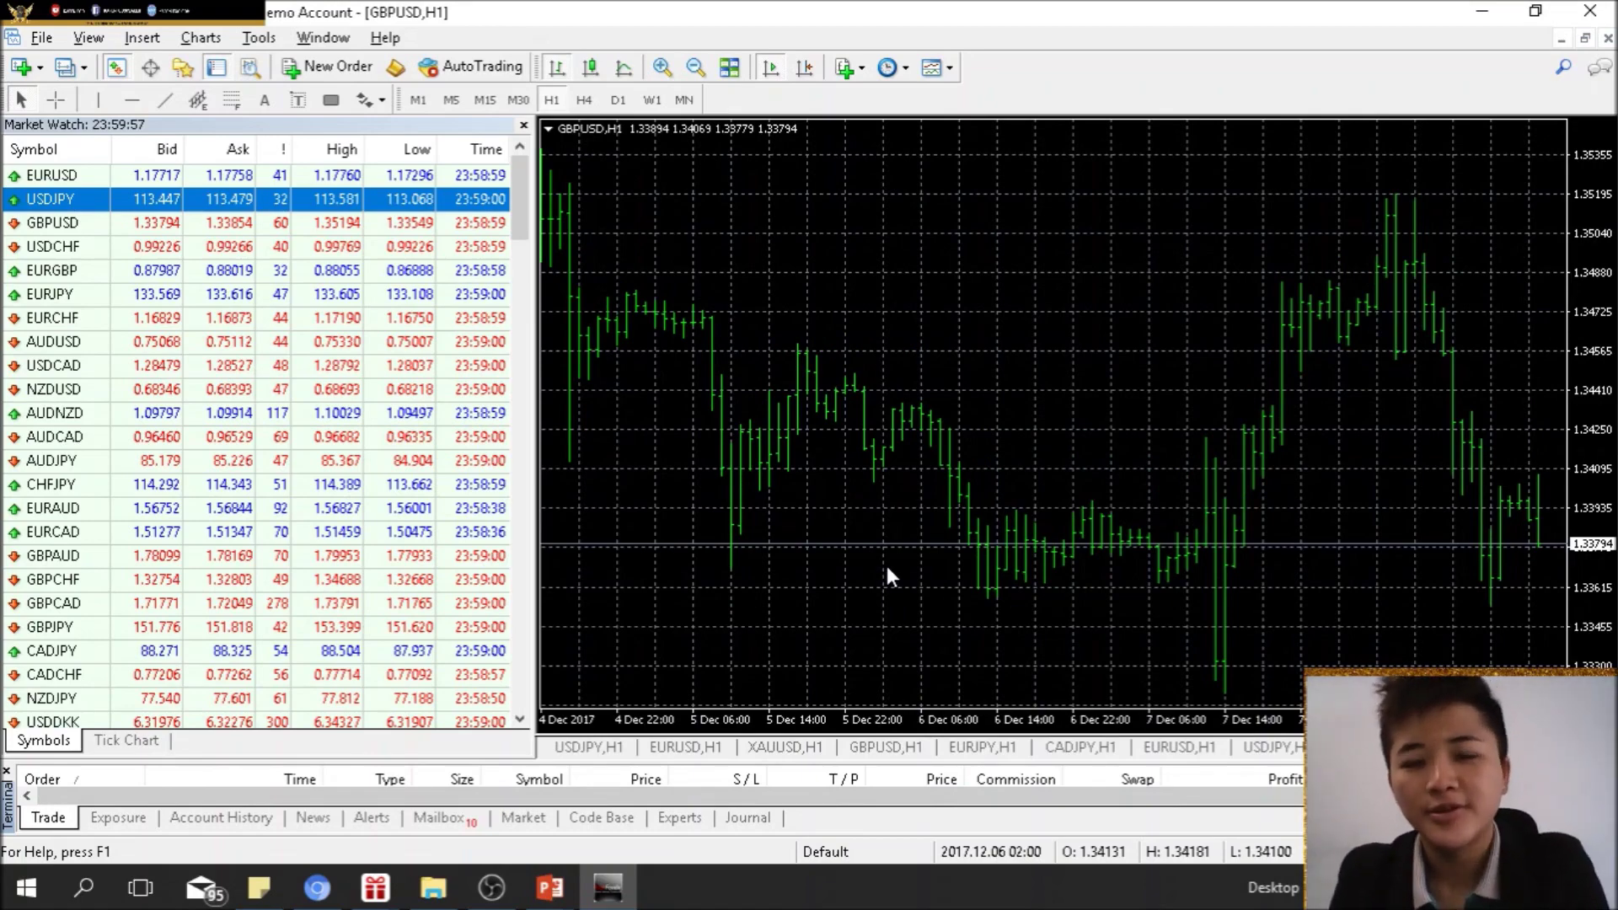
{"action": "left_click", "coordinate": [339, 82]}
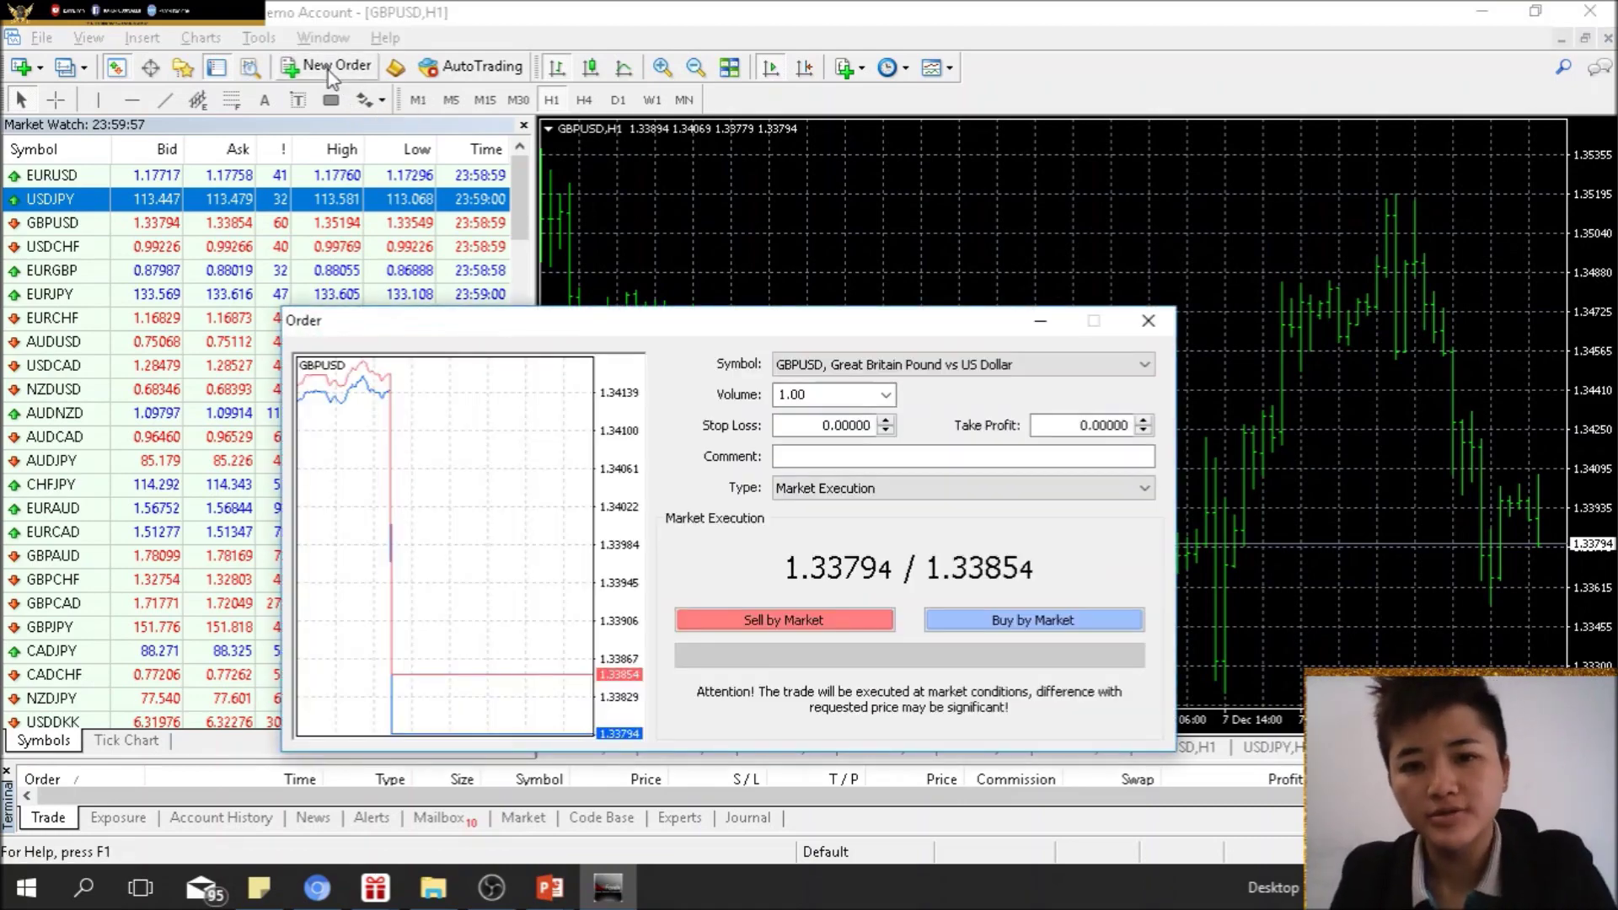
{"action": "left_click", "coordinate": [1005, 368]}
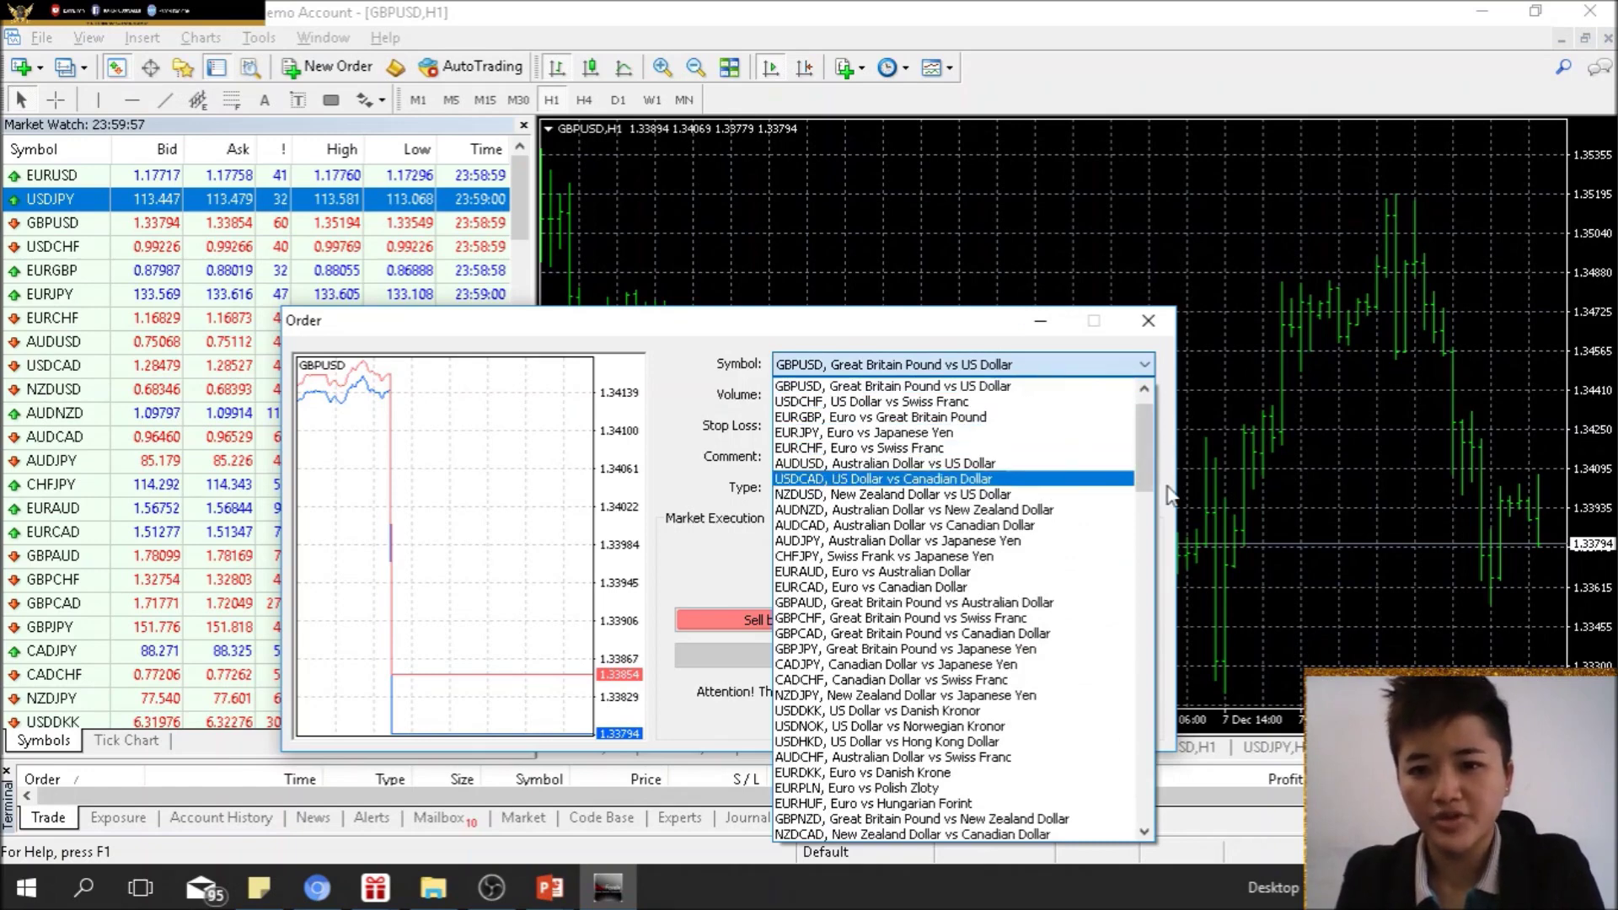
{"action": "scroll", "coordinate": [1146, 468], "scroll_direction": "up", "scroll_amount": 1}
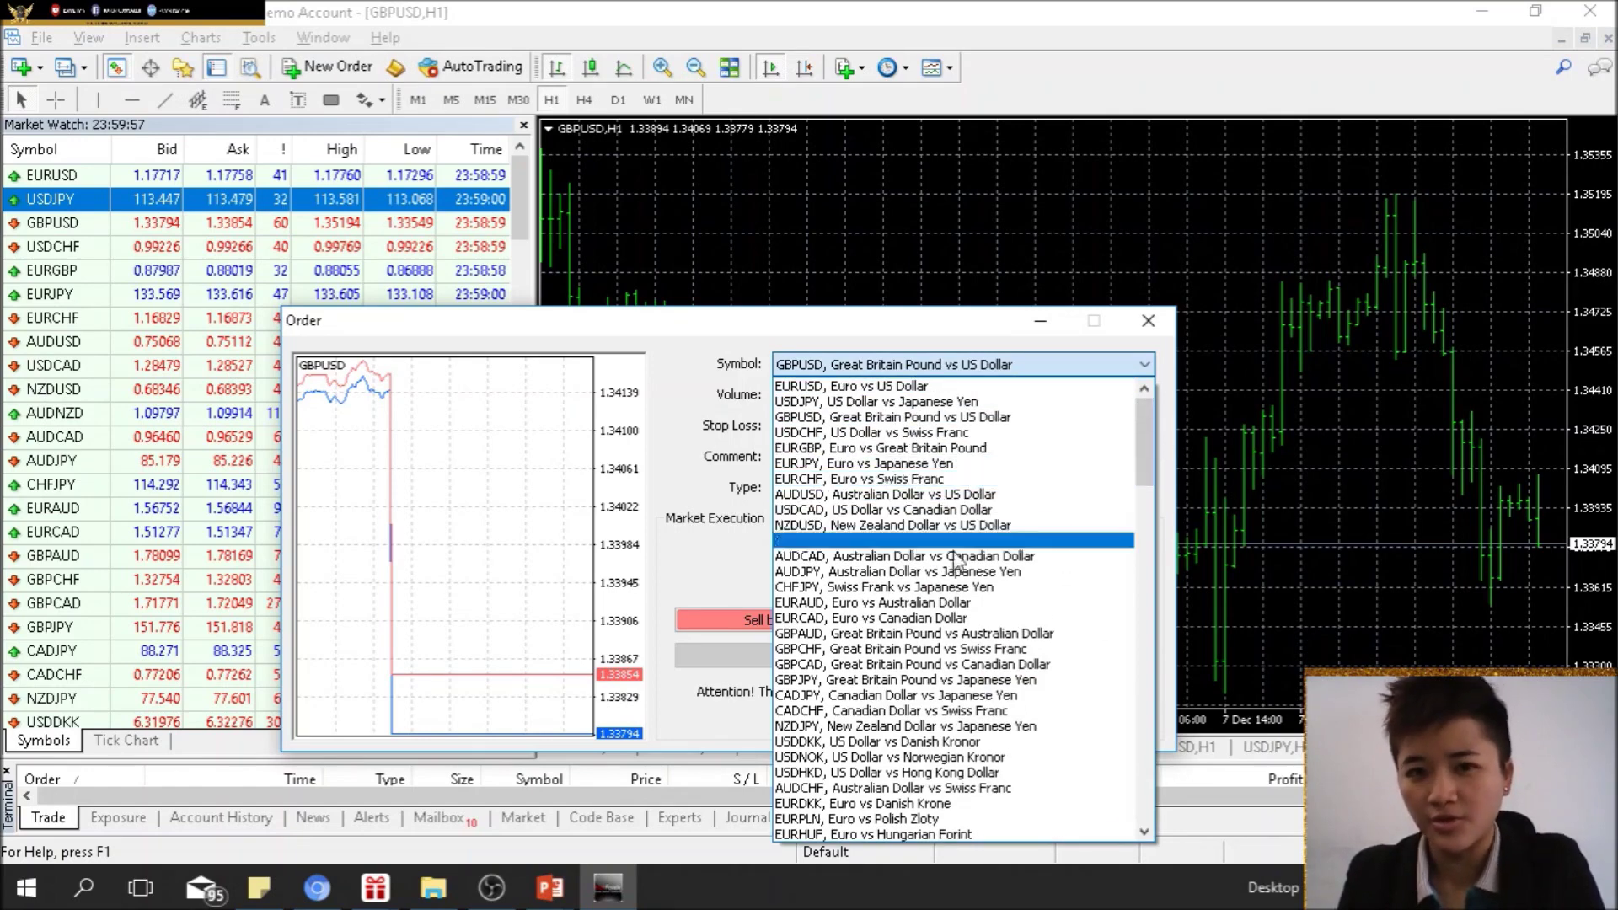
{"action": "left_click", "coordinate": [957, 391]}
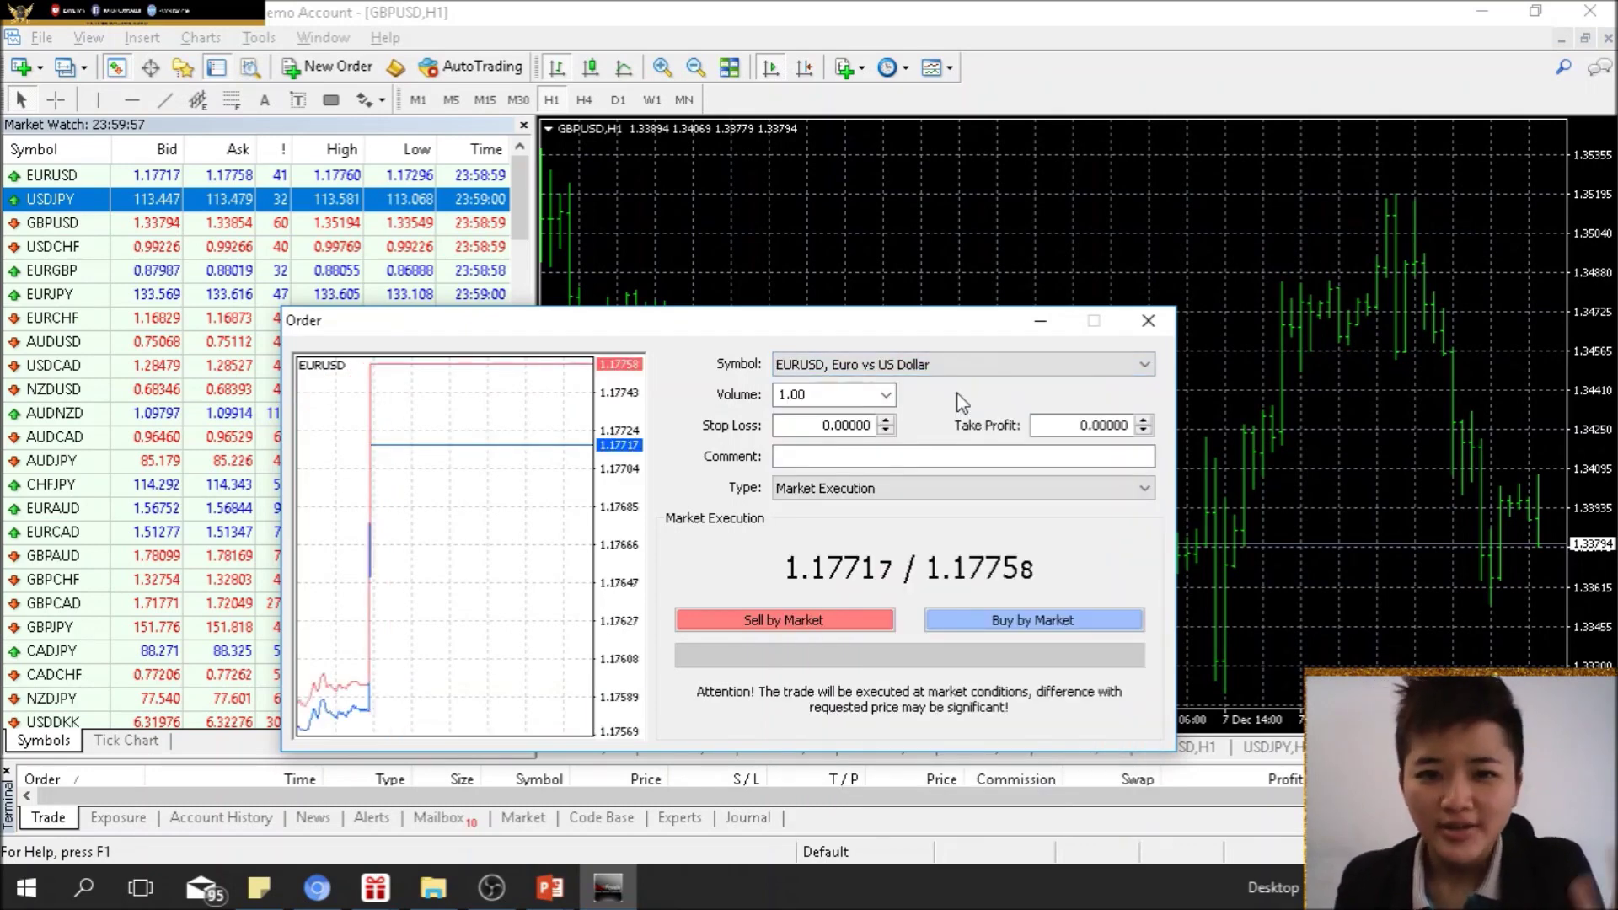
{"action": "left_click", "coordinate": [886, 395]}
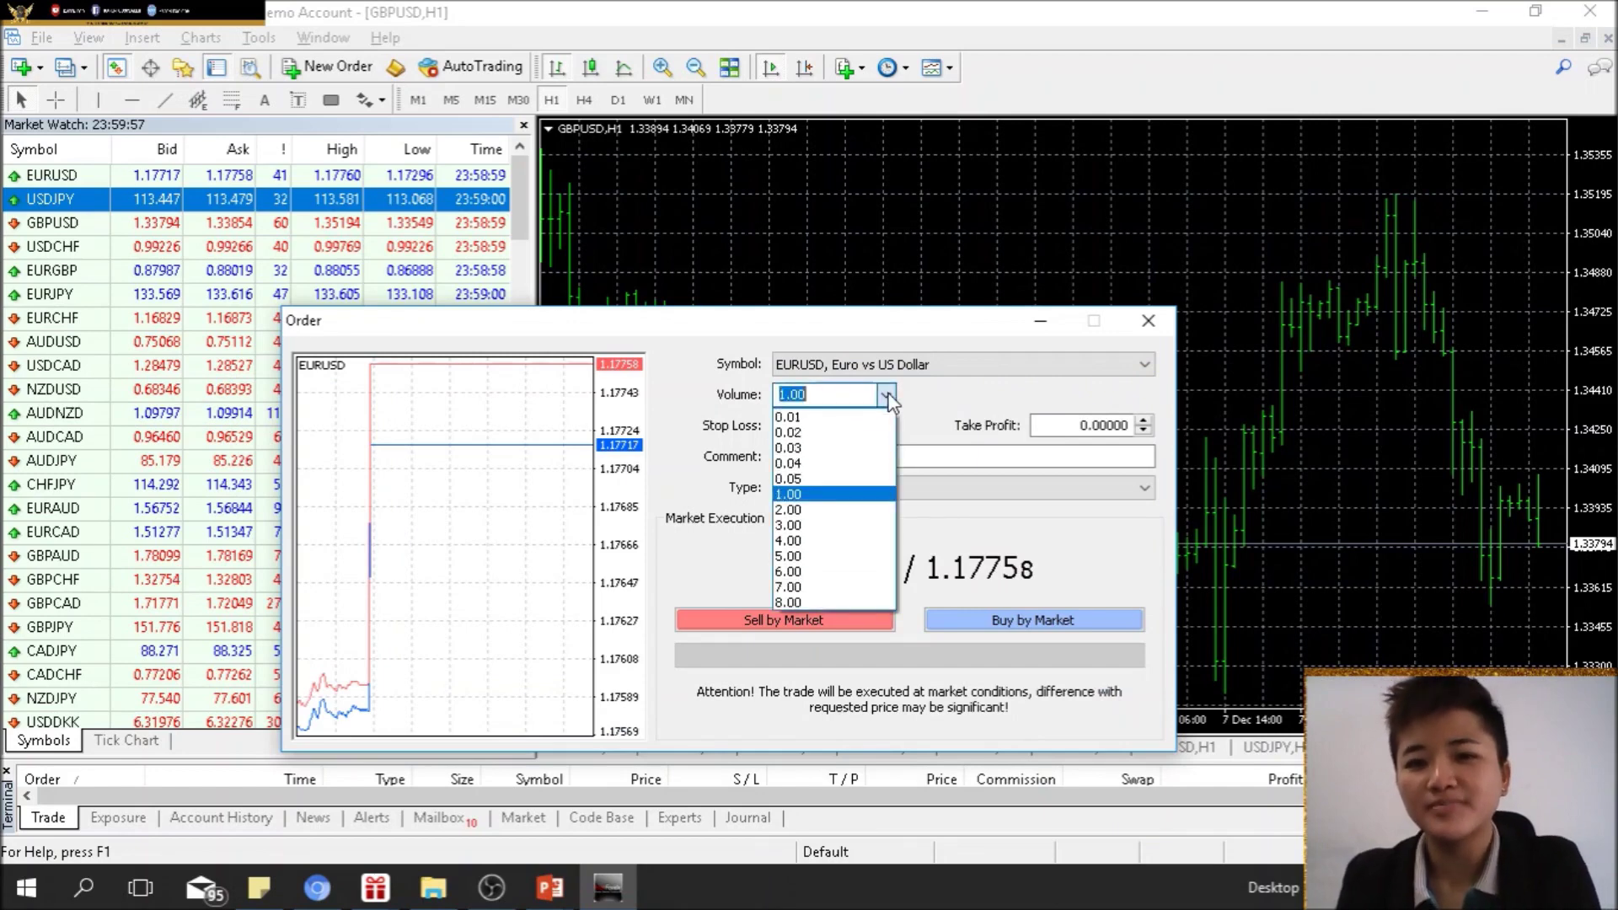
{"action": "left_click", "coordinate": [866, 501]}
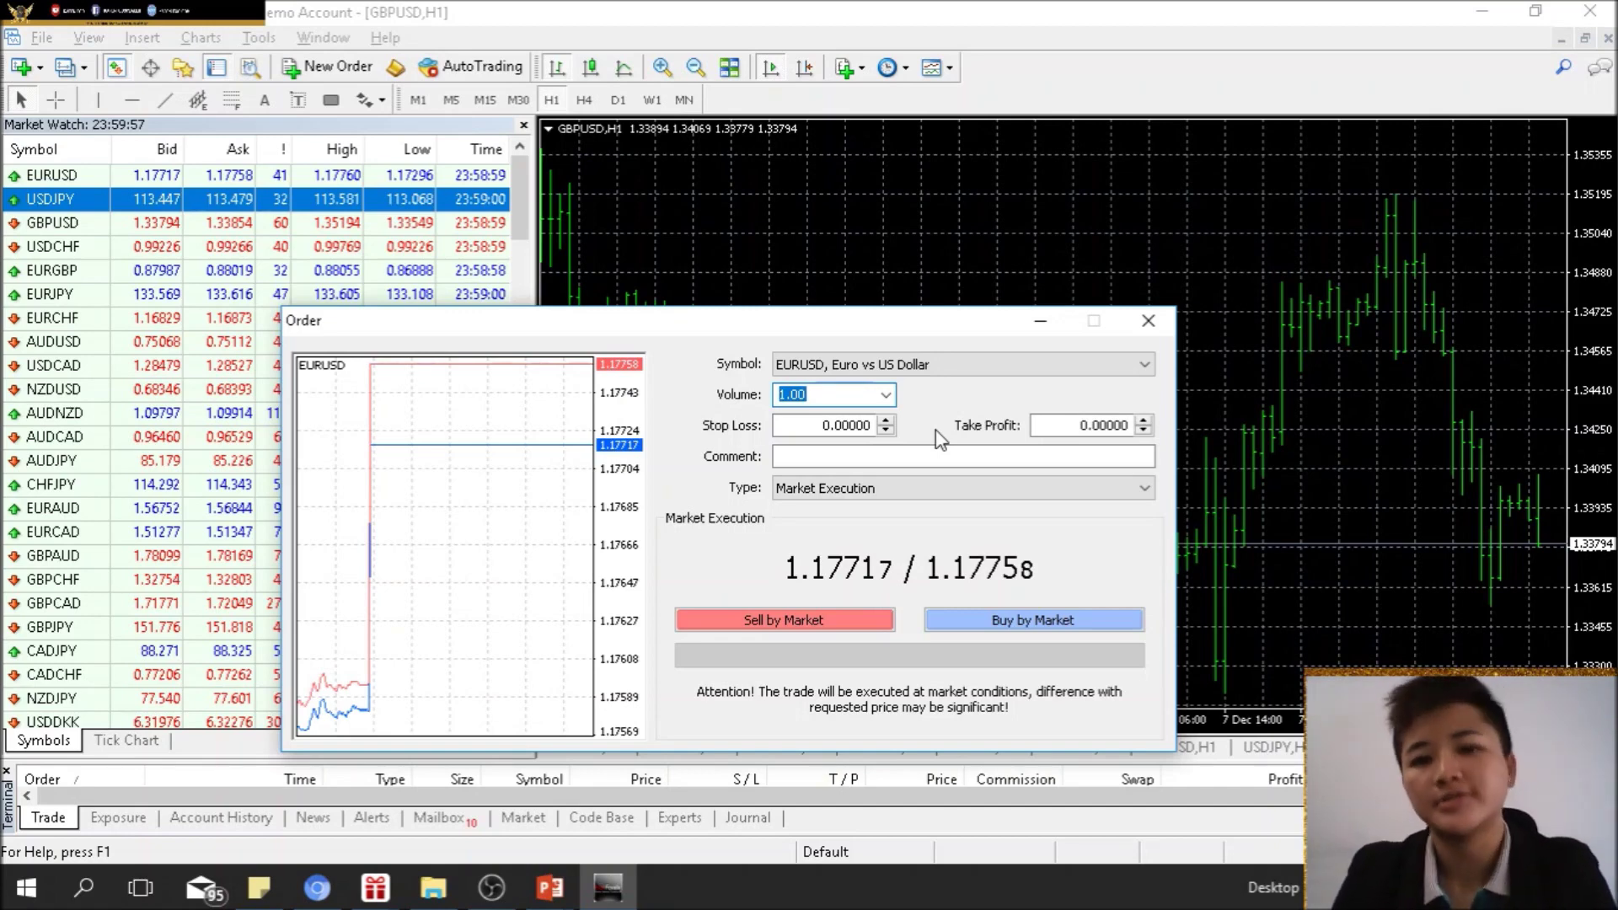
- Review the order's stop loss, take profit and execution type settings, and close the order window without placing a trade
{"action": "left_click_drag", "start_coordinate": [1076, 426], "coordinate": [1143, 428]}
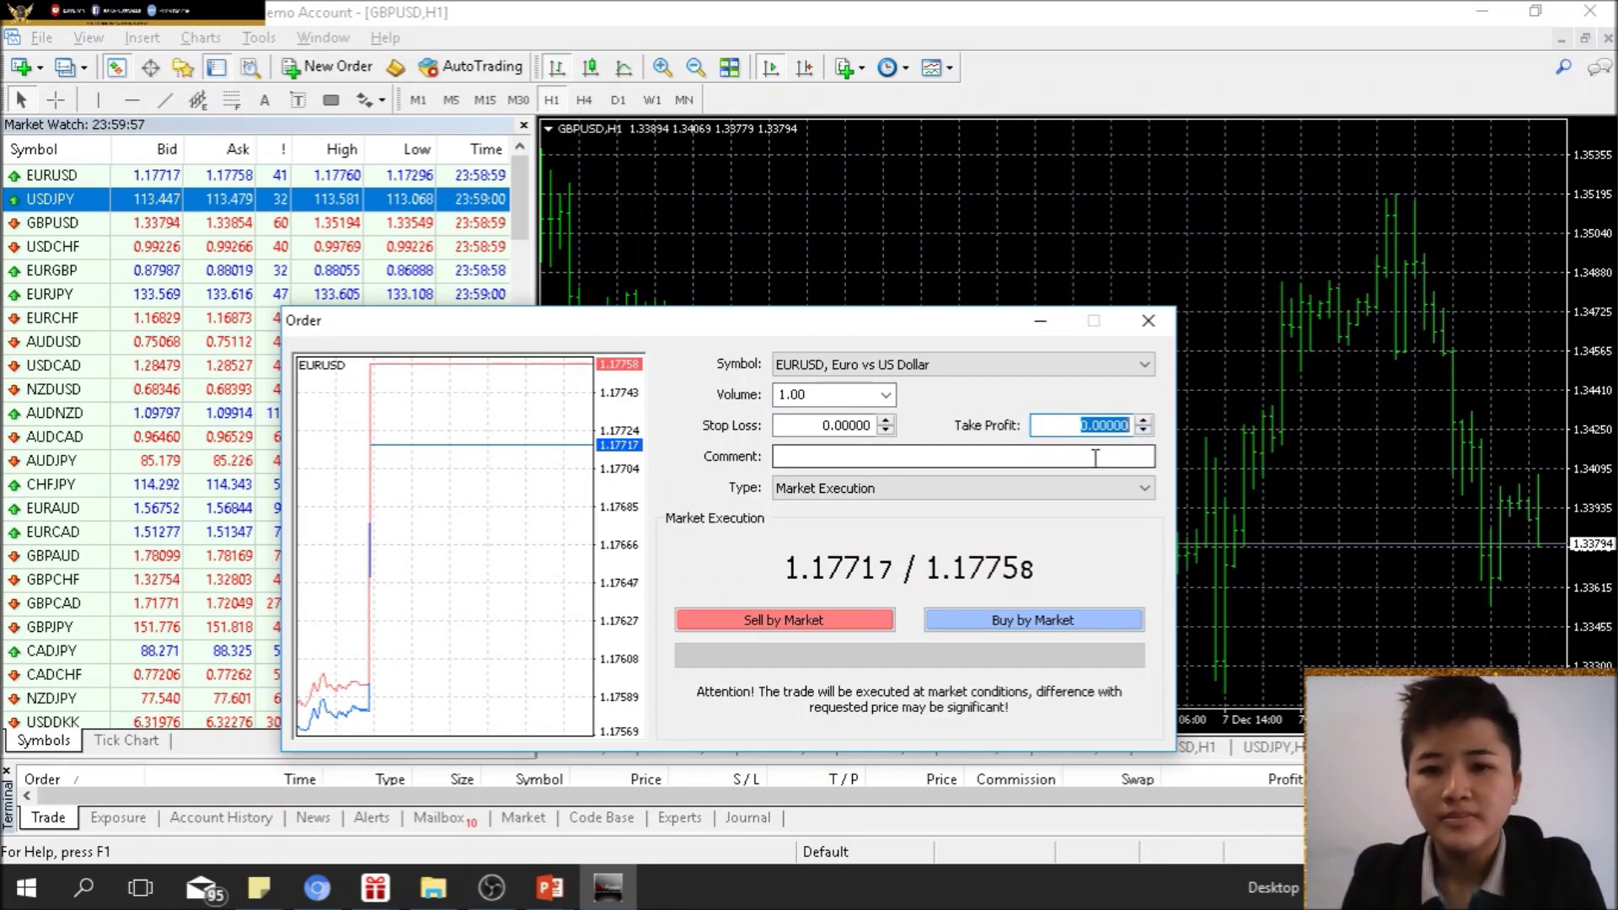
{"action": "double_click", "coordinate": [841, 425]}
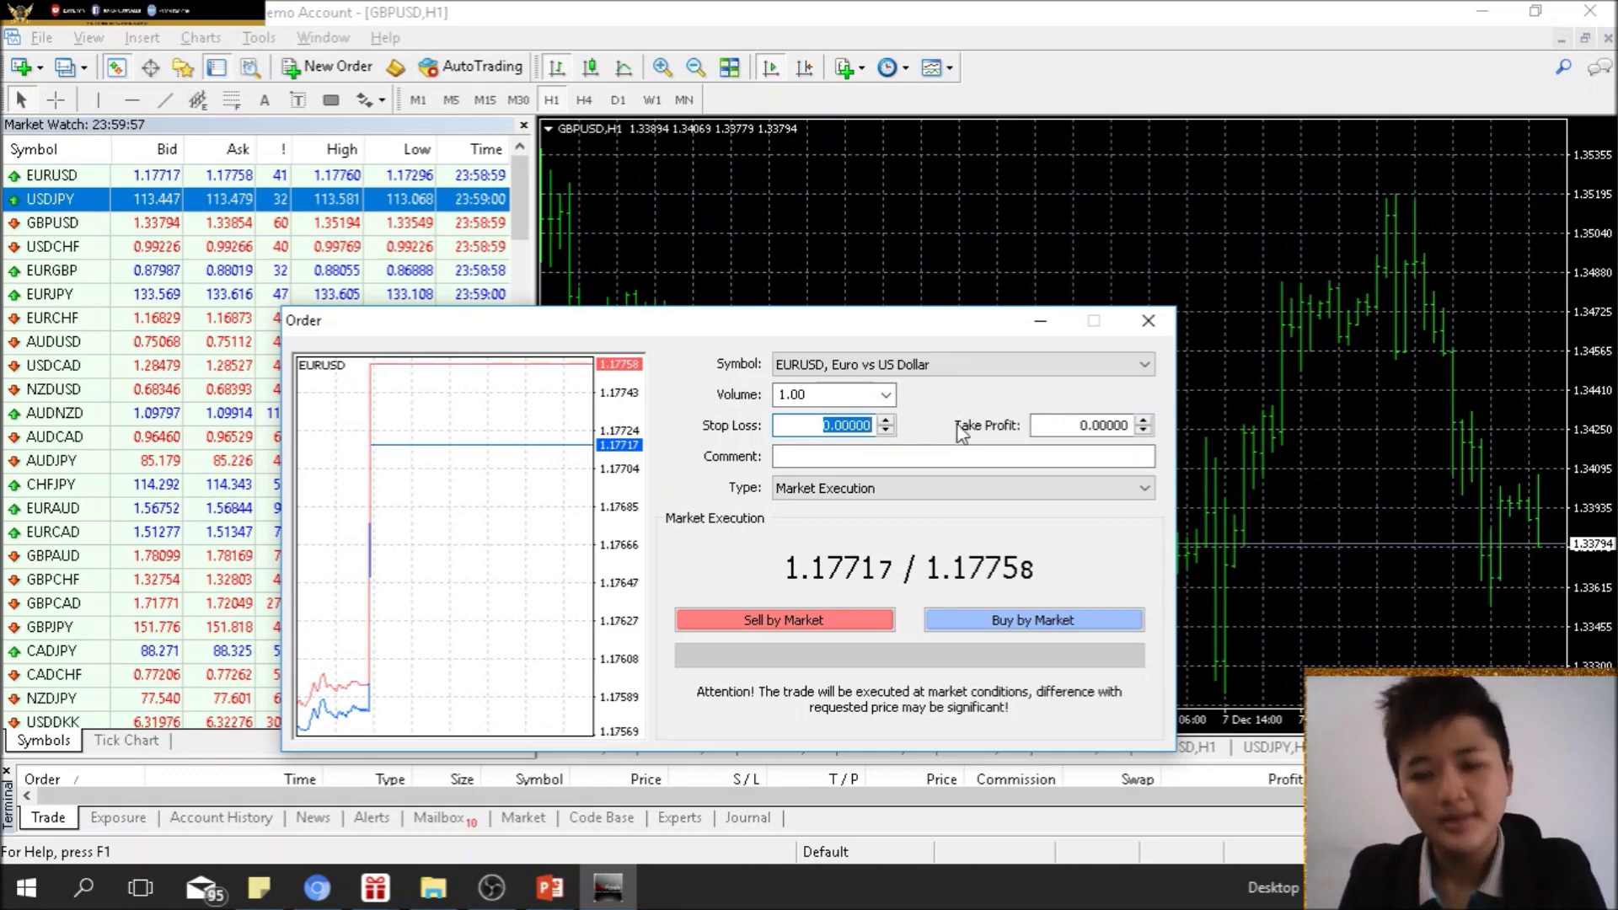
{"action": "left_click", "coordinate": [1074, 419]}
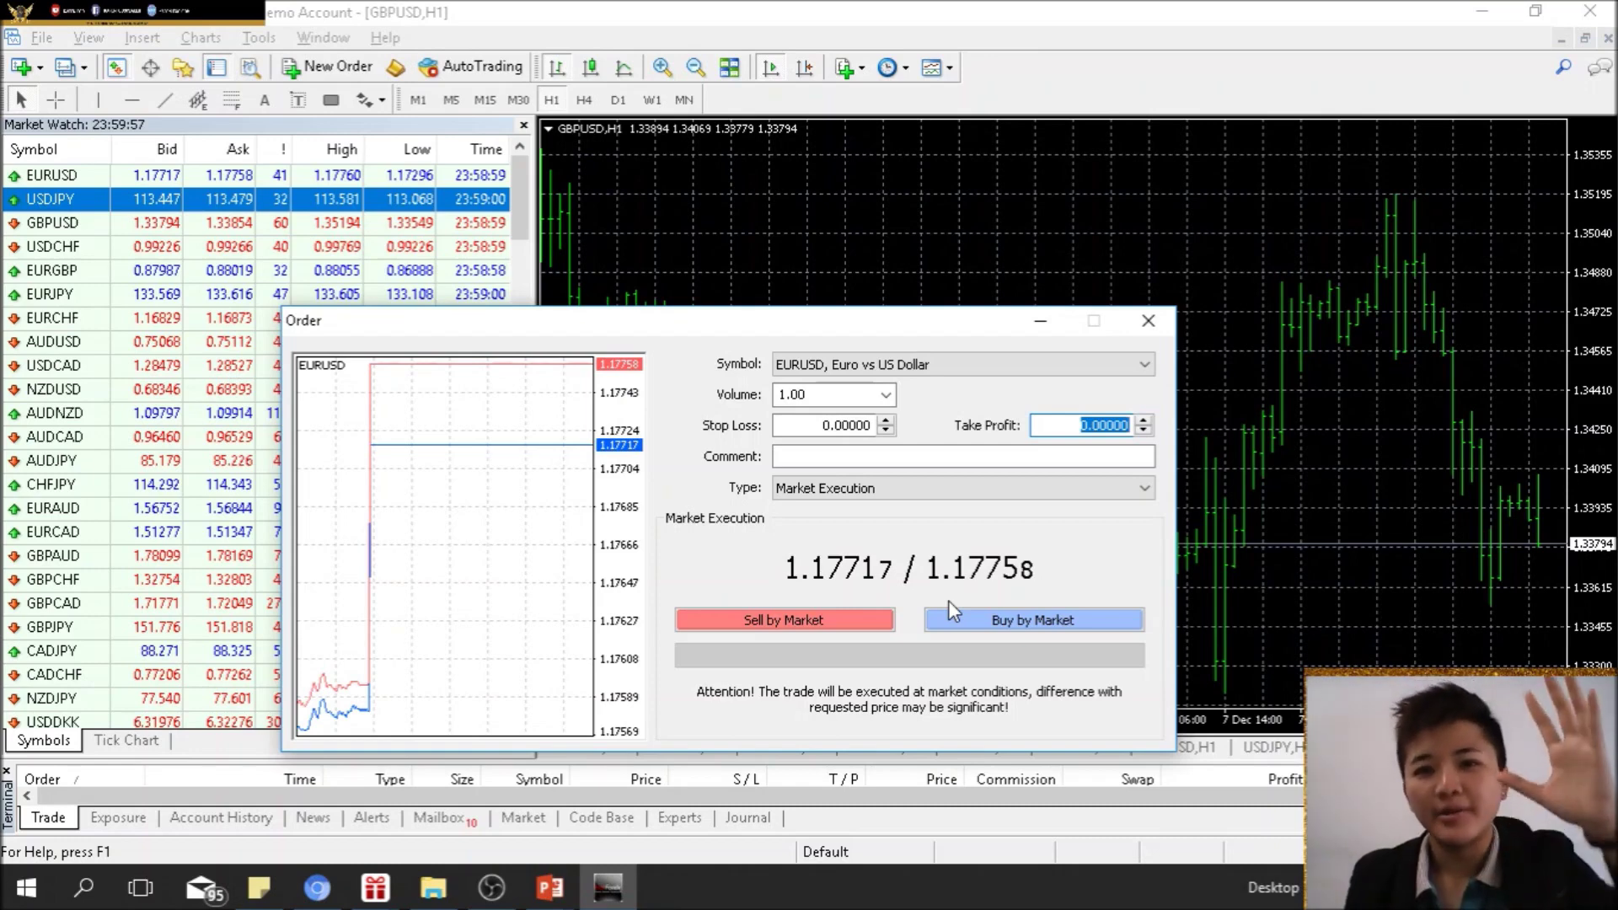
{"action": "key", "text": "Tab"}
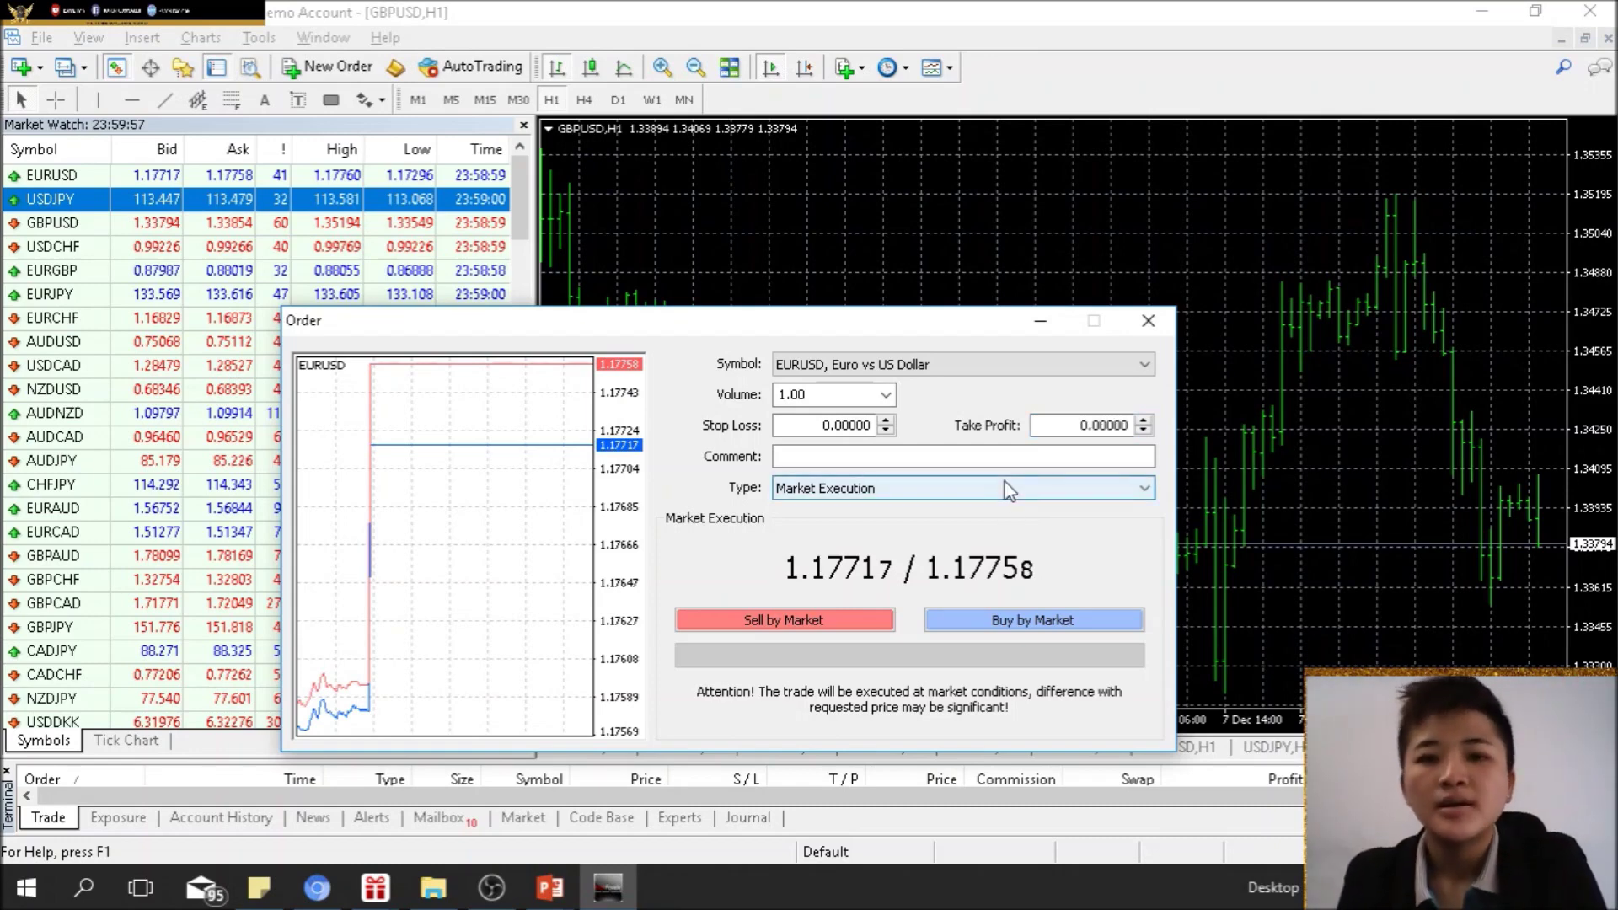
{"action": "left_click", "coordinate": [1007, 494]}
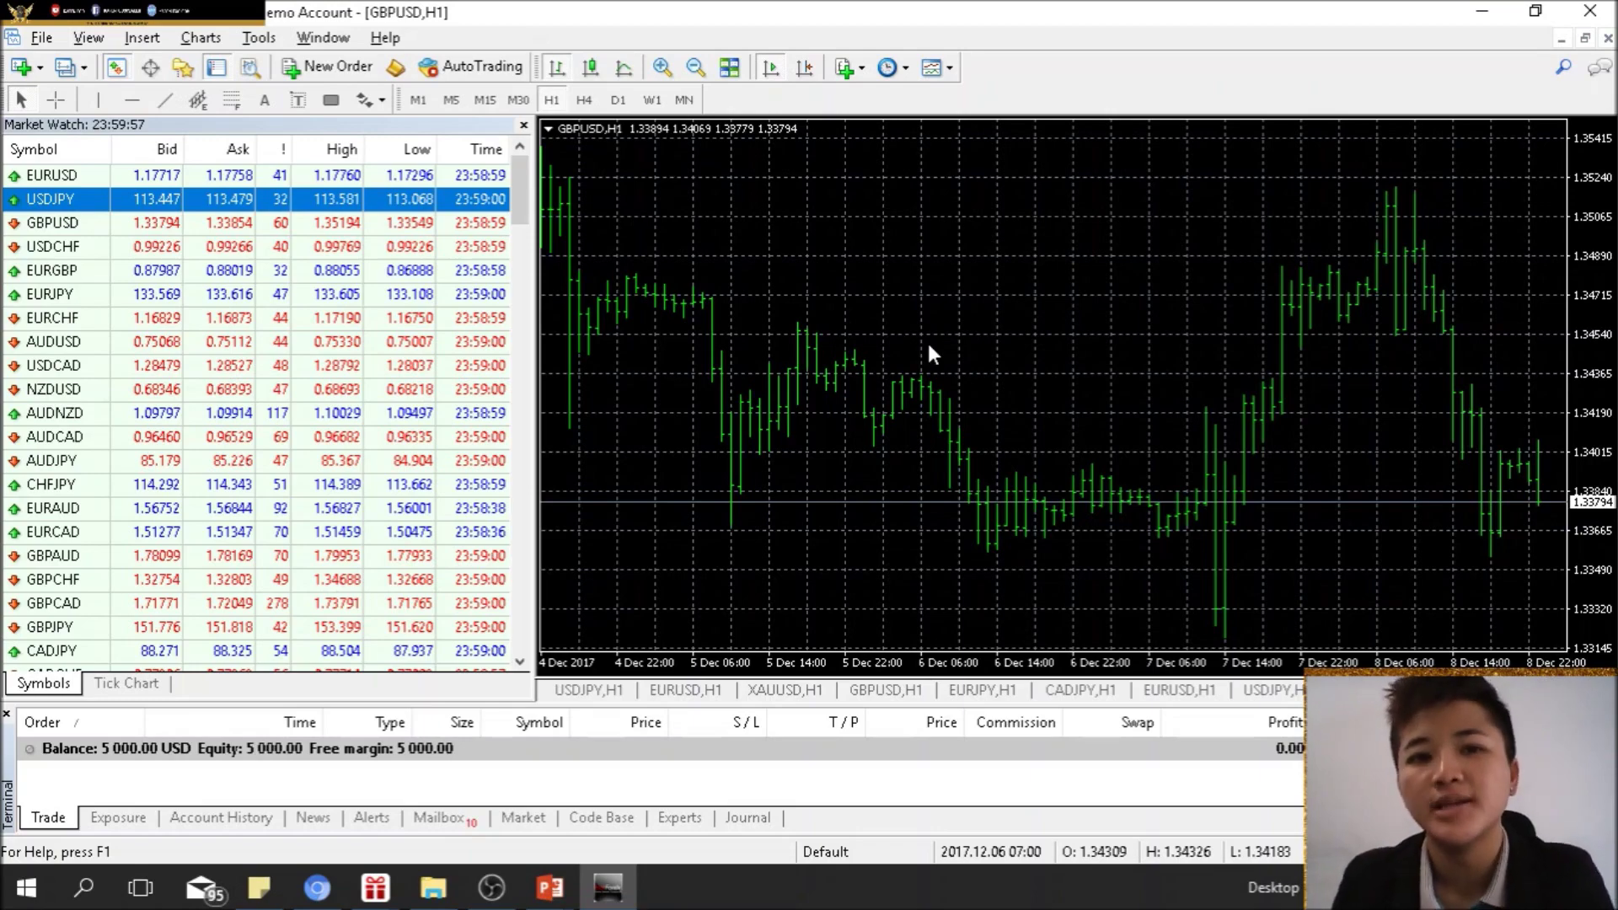
- Display the GBPUSD chart as enlarged candlesticks and change its timeframe from M1 through H1 to H4
{"action": "left_click", "coordinate": [418, 100]}
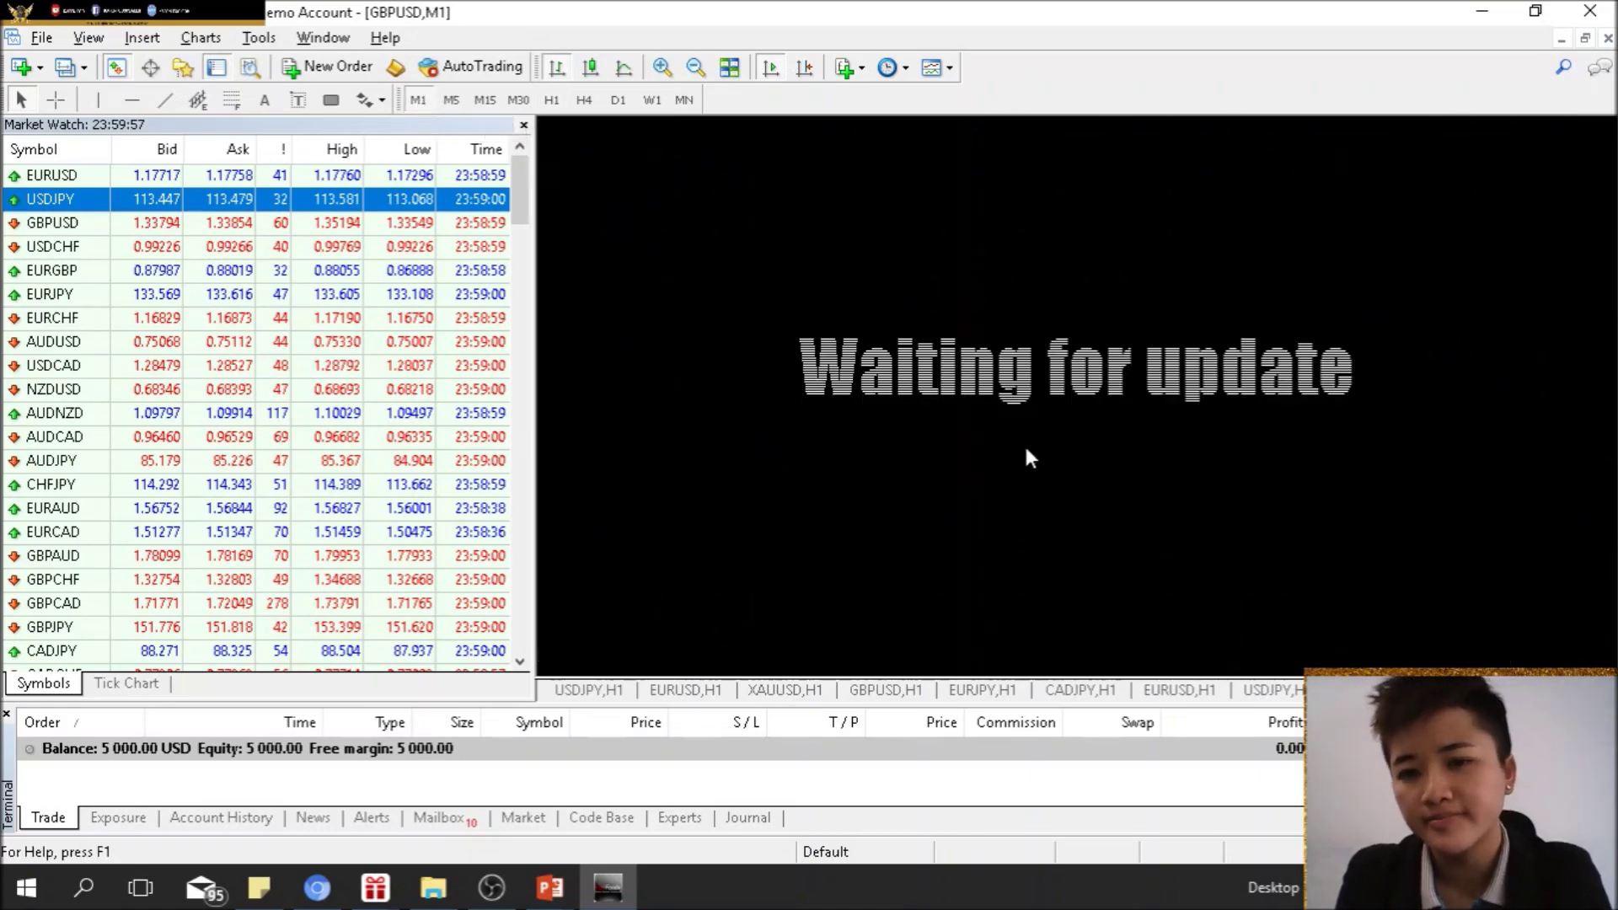
{"action": "left_click", "coordinate": [596, 65]}
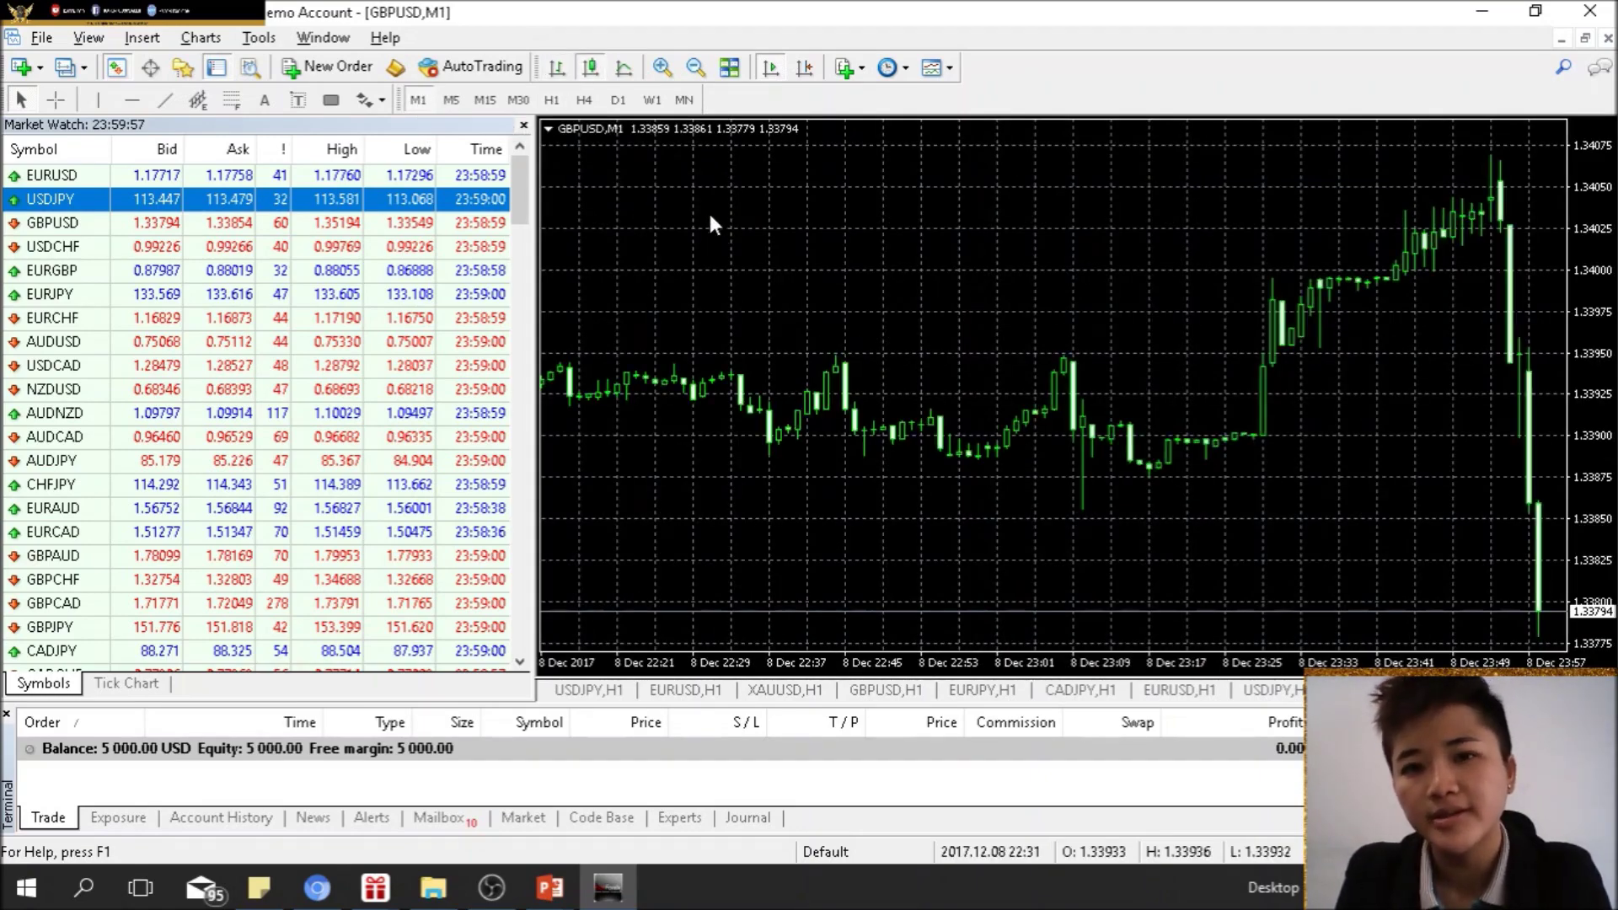
{"action": "left_click", "coordinate": [663, 66]}
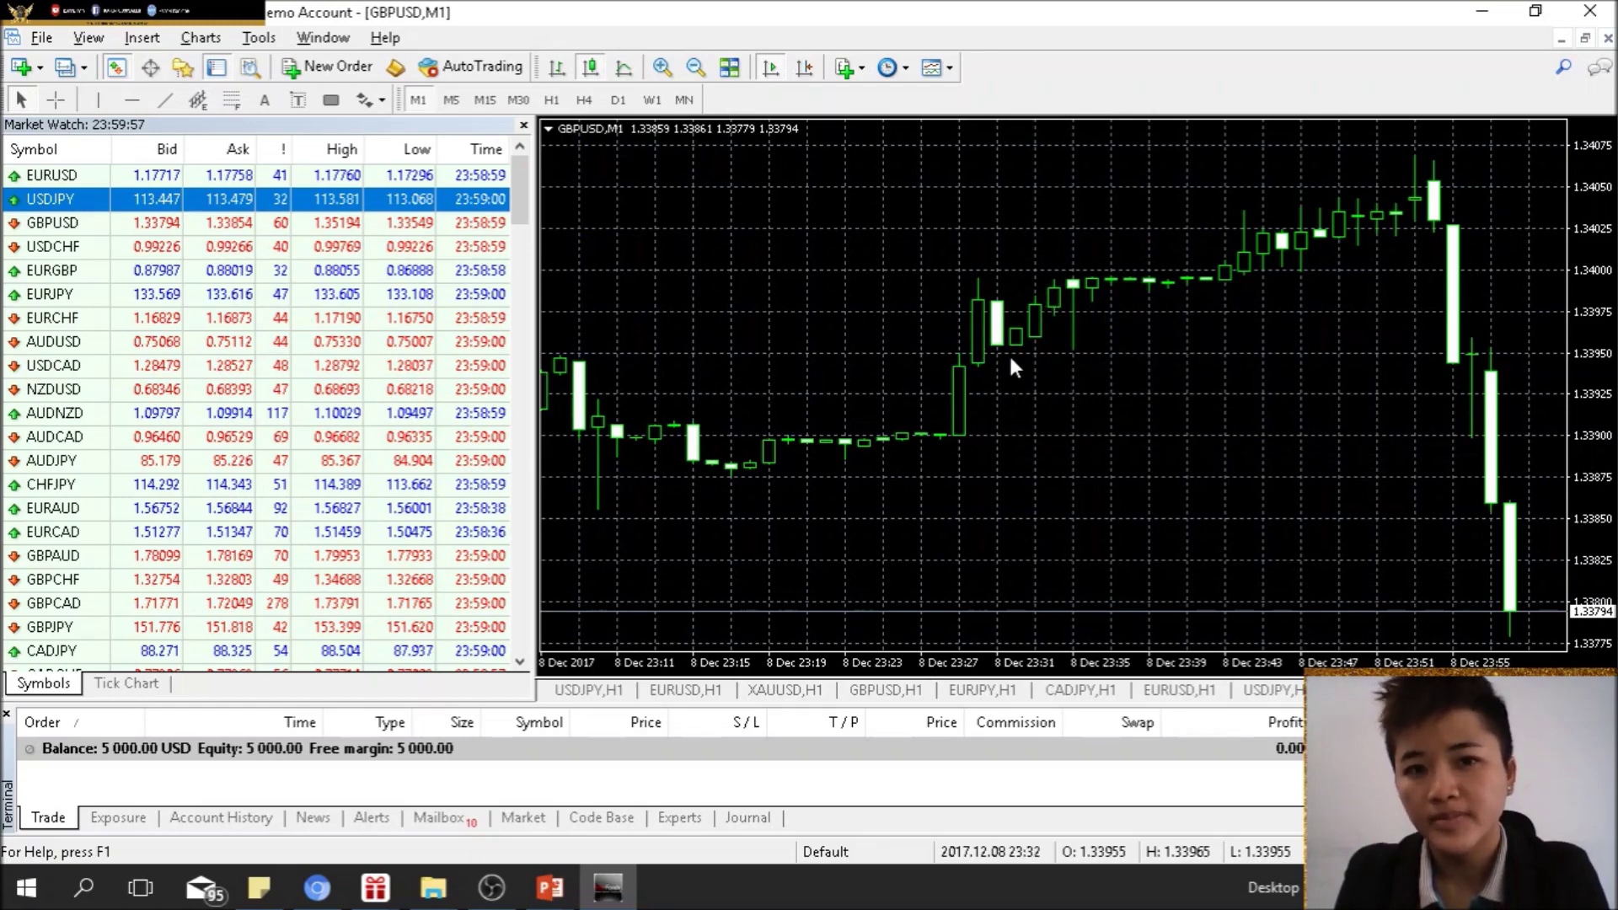
{"action": "left_click", "coordinate": [553, 100]}
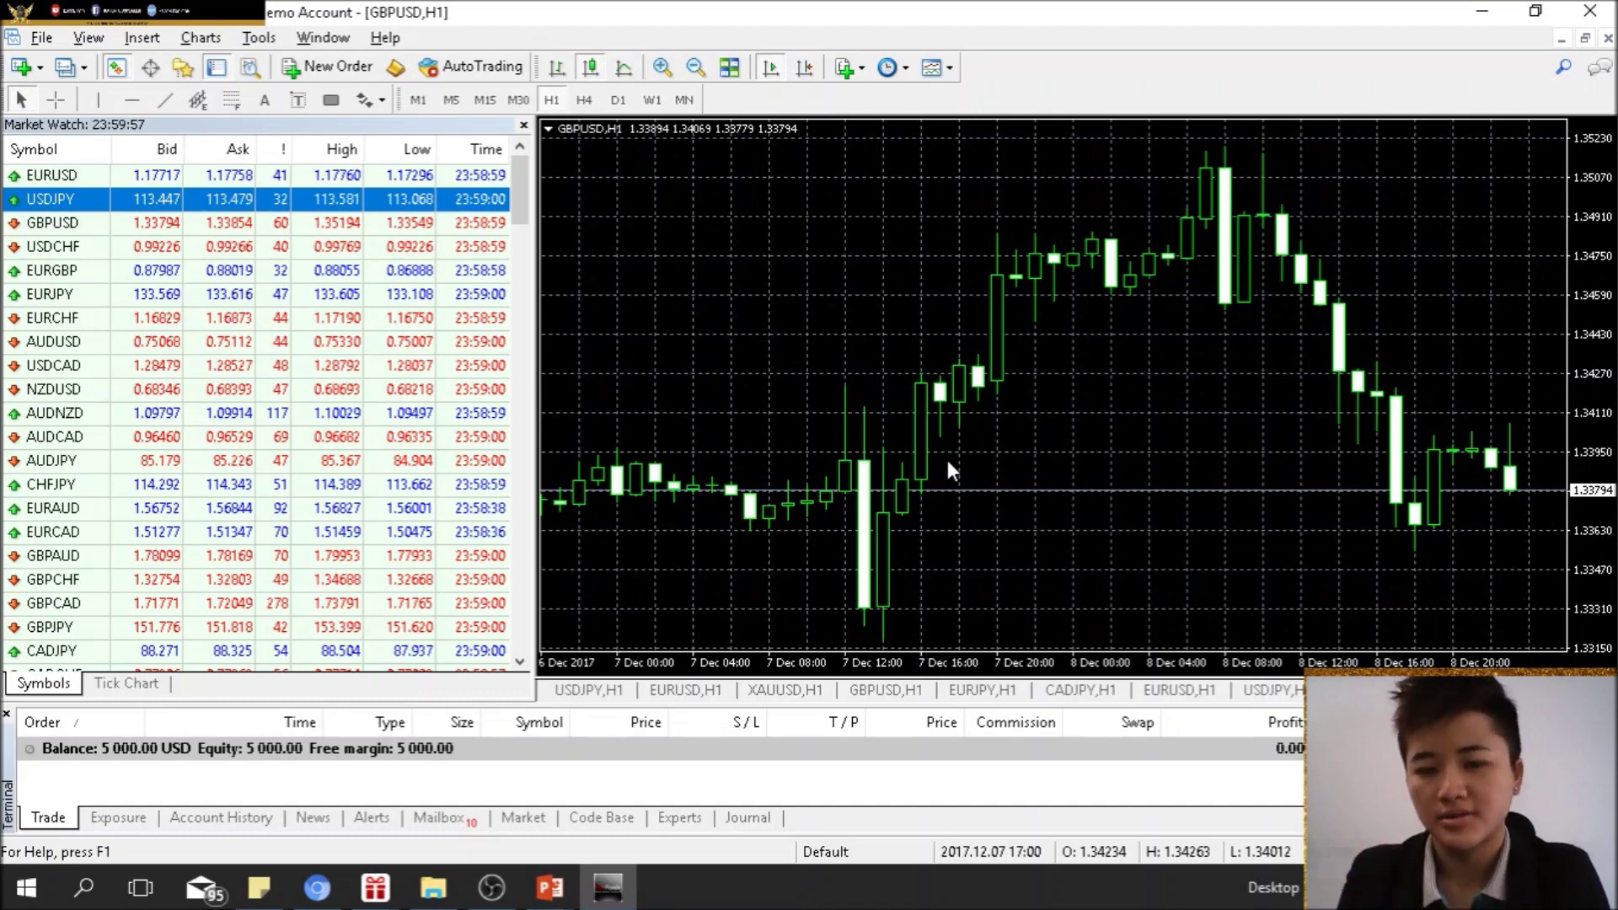
{"action": "left_click", "coordinate": [584, 100]}
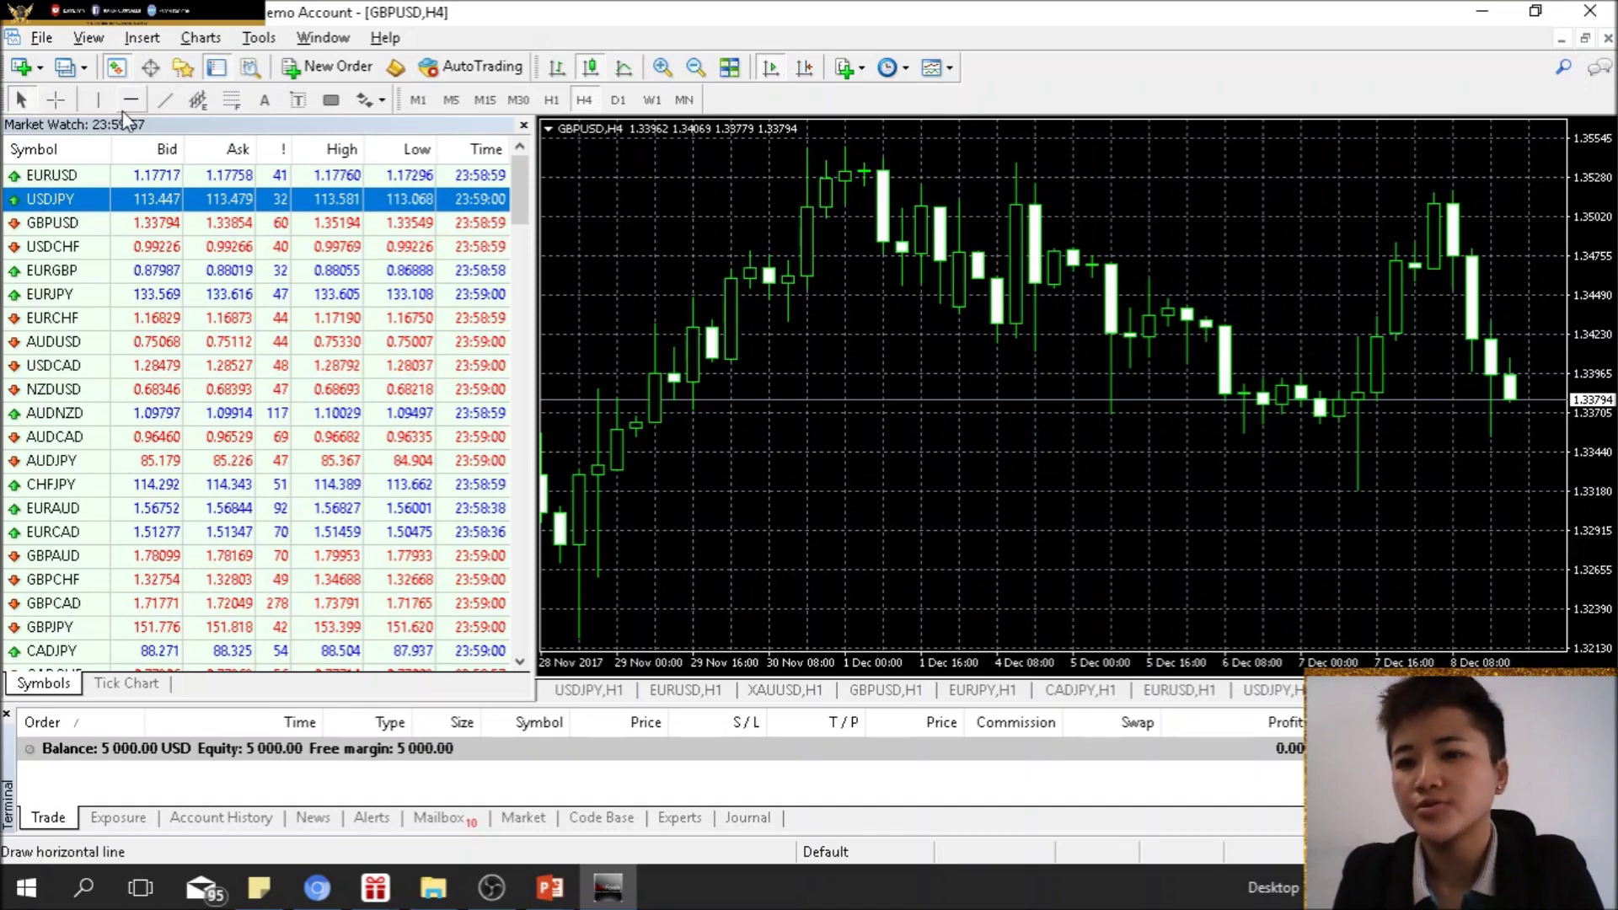
- Measure with the crosshair from the 7 December 12:00 low up to the highs of the next two H4 candles
{"action": "left_click", "coordinate": [55, 99]}
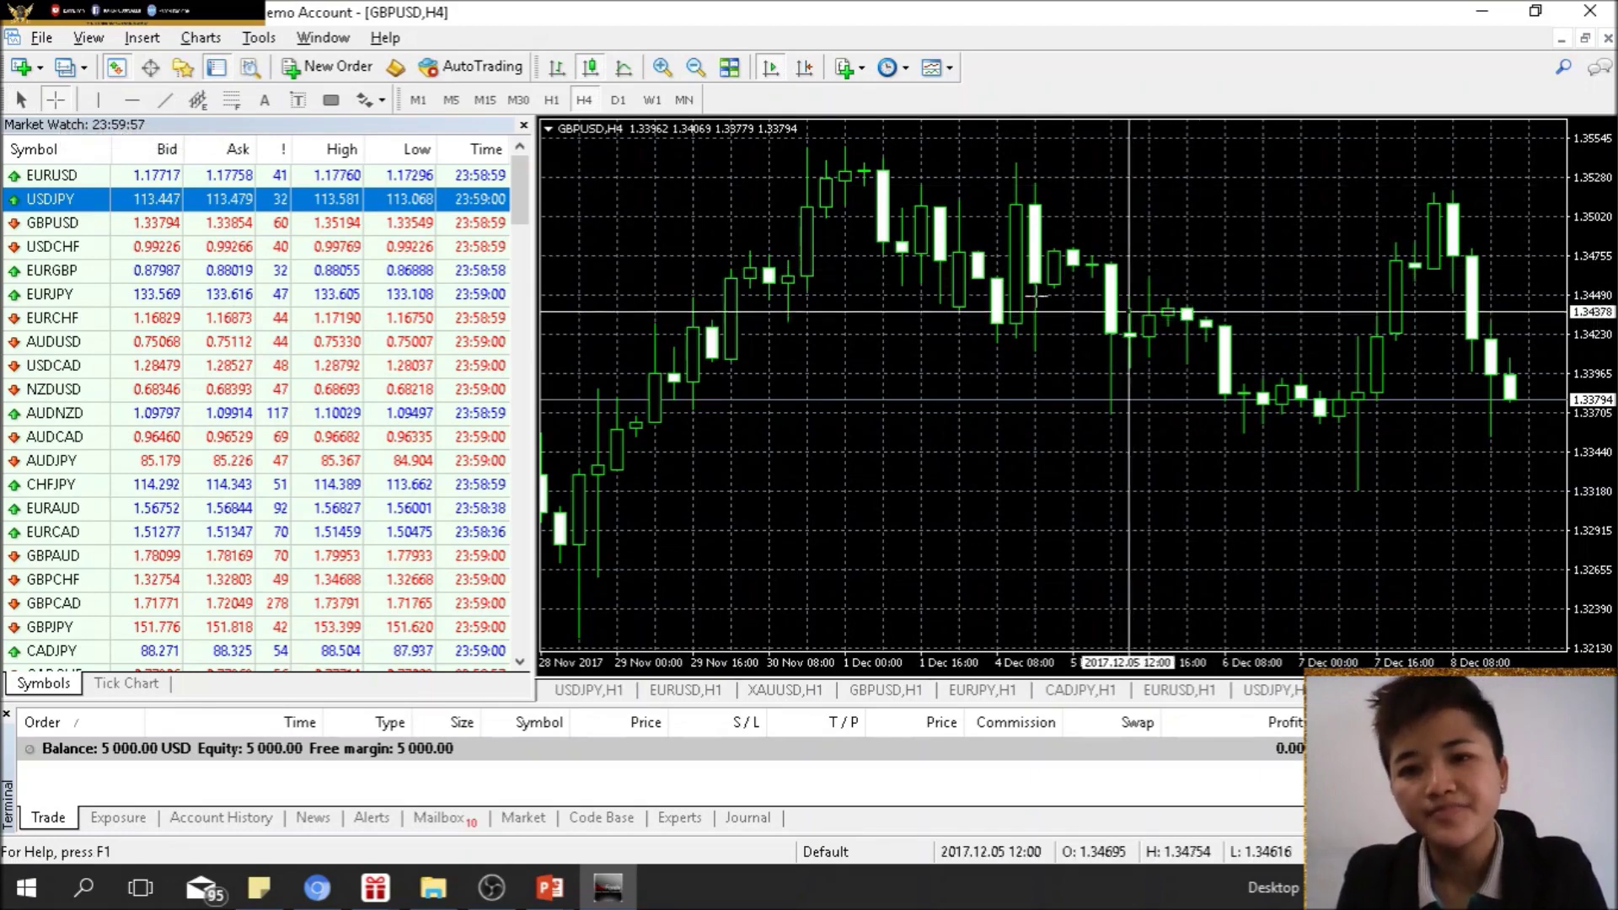
{"action": "left_click_drag", "start_coordinate": [1360, 492], "coordinate": [1377, 389]}
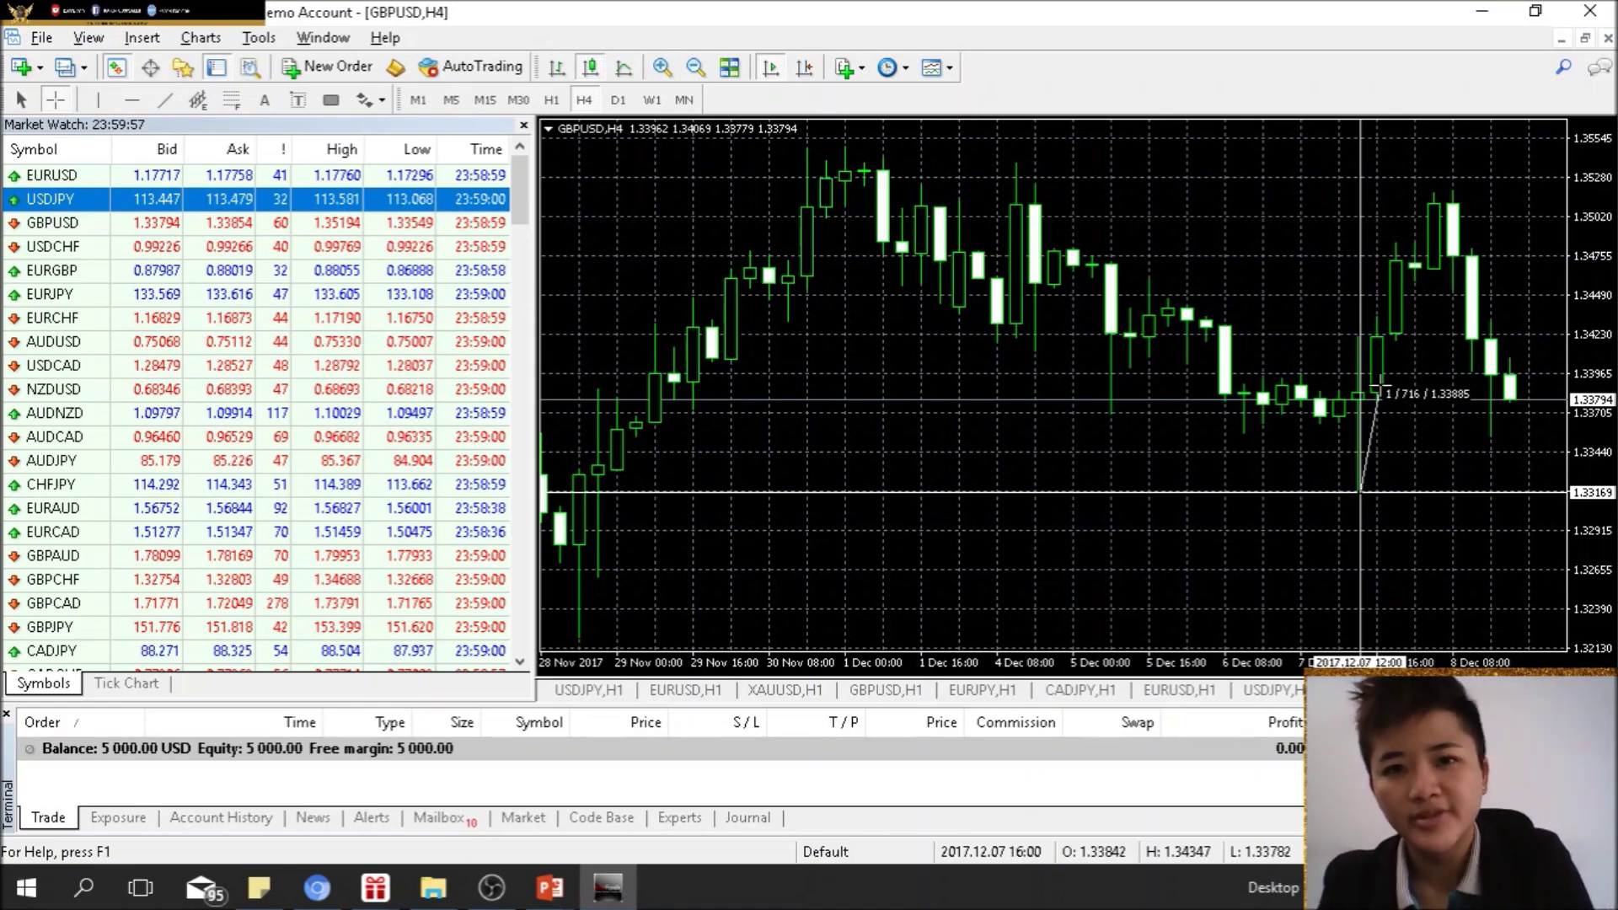
{"action": "mouse_move", "coordinate": [1376, 389]}
{"action": "left_mouse_down"}
{"action": "mouse_move", "coordinate": [1365, 447]}
{"action": "mouse_move", "coordinate": [1375, 391]}
{"action": "left_mouse_up"}
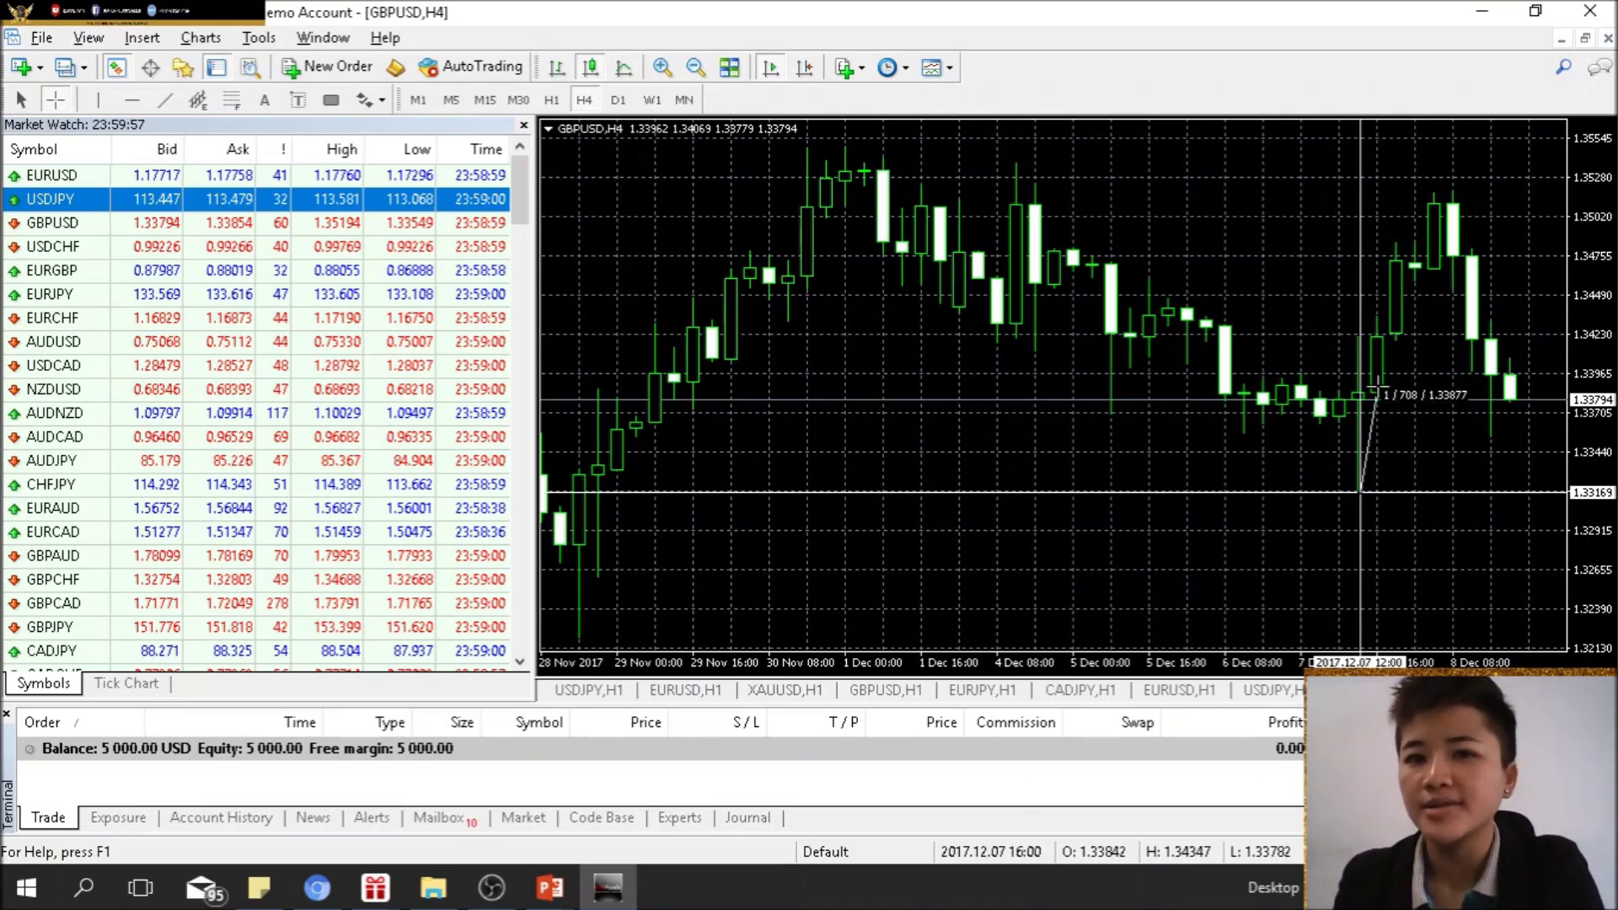
{"action": "left_click_drag", "start_coordinate": [1375, 390], "coordinate": [1396, 334]}
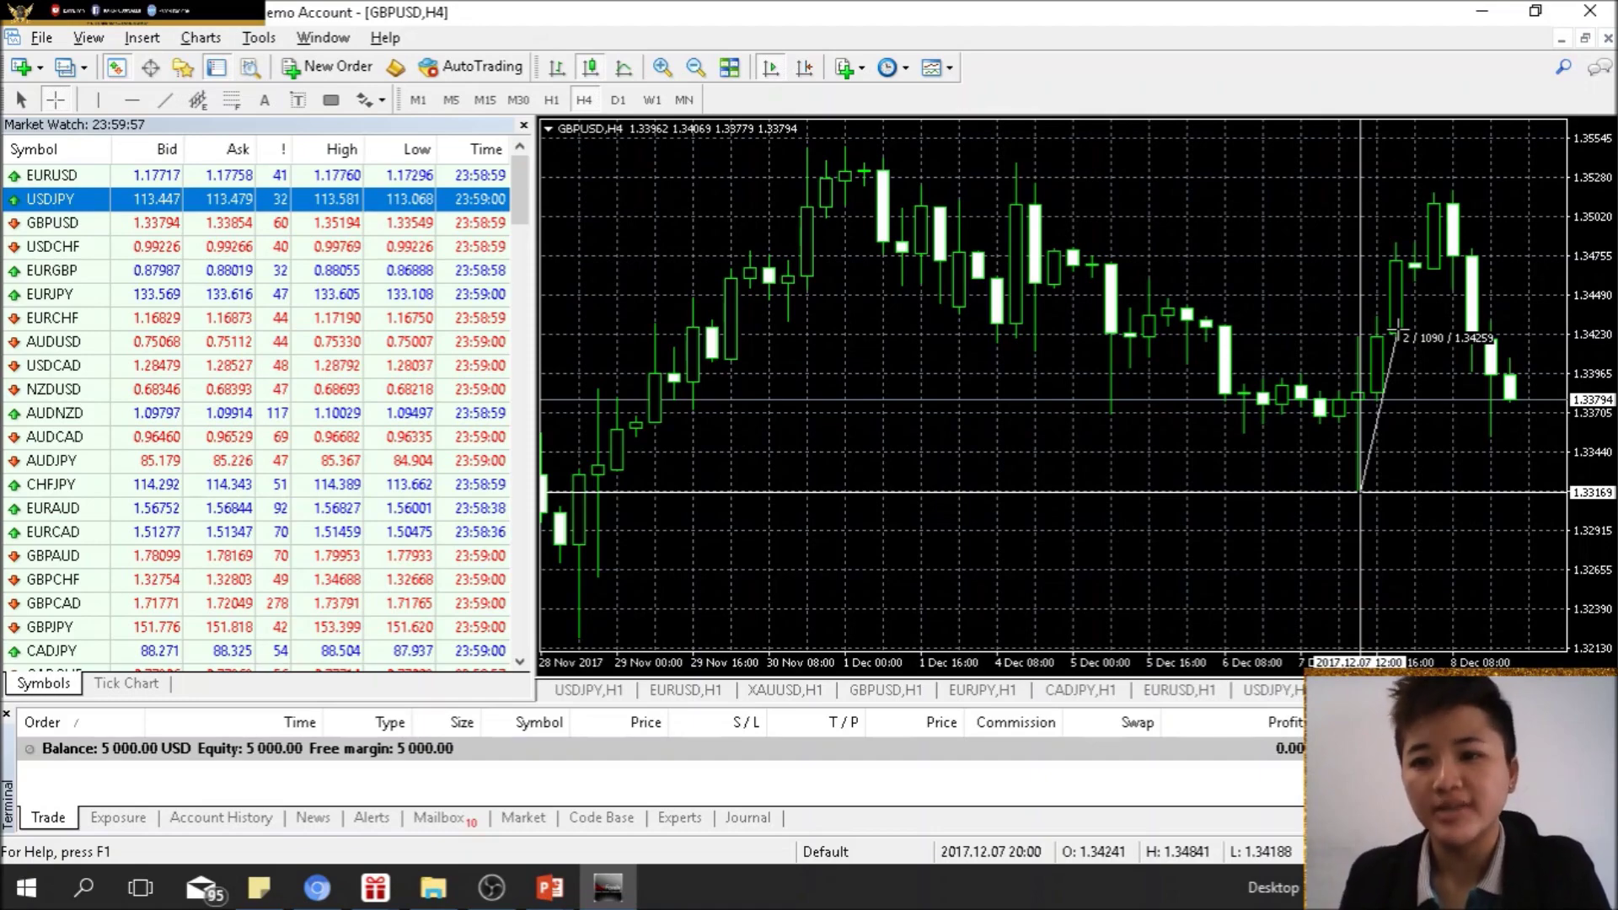
{"action": "left_click_drag", "start_coordinate": [1395, 335], "coordinate": [1395, 230]}
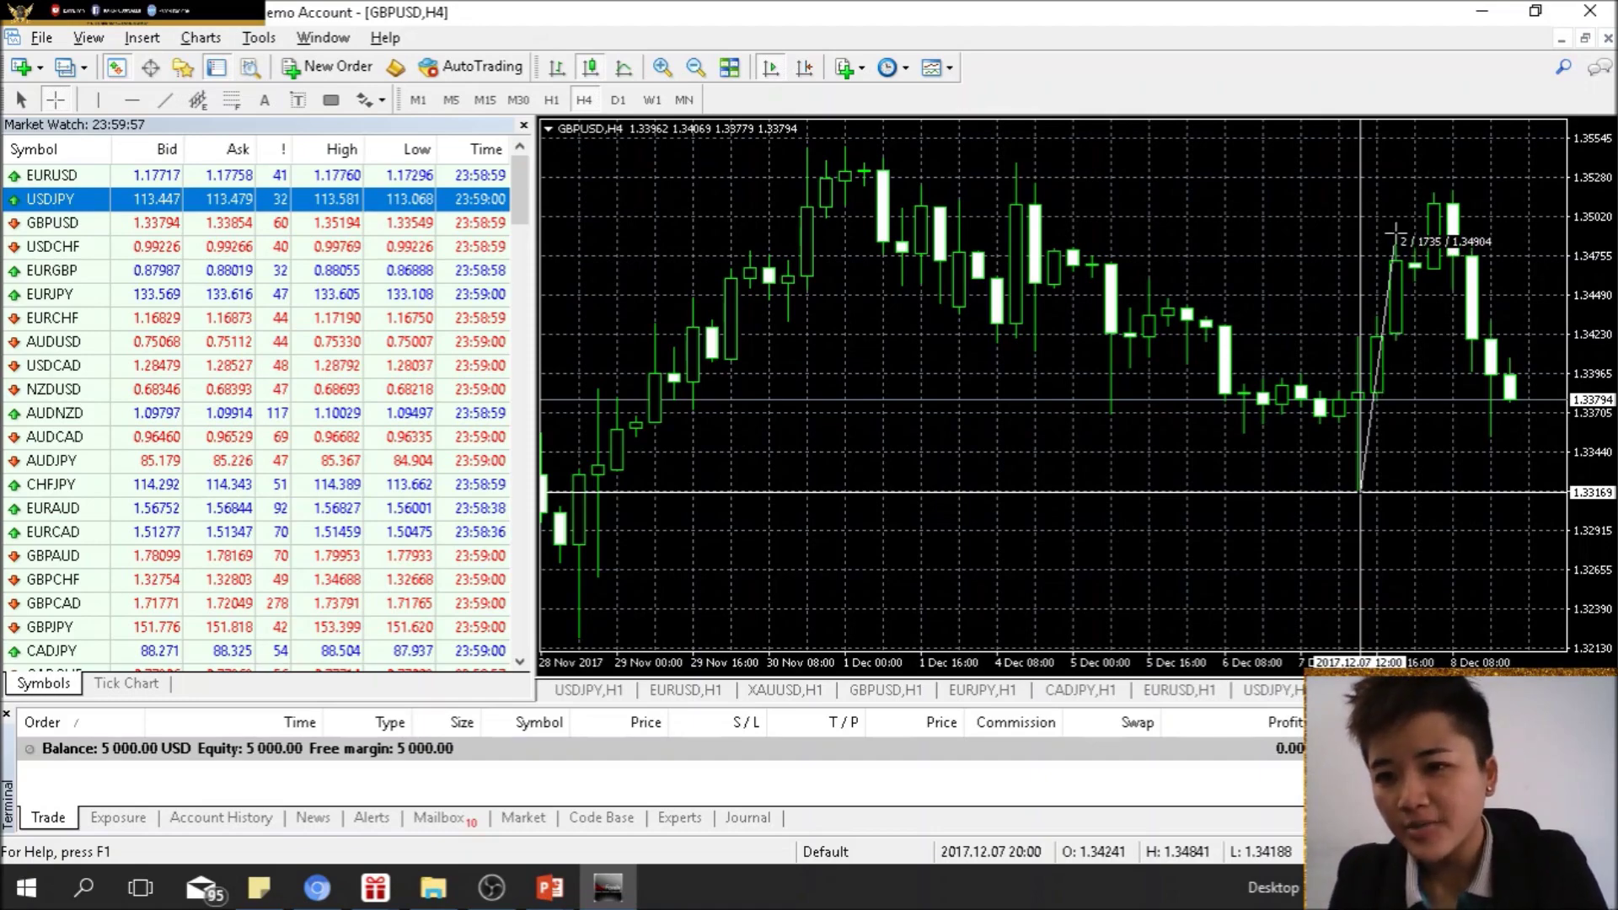
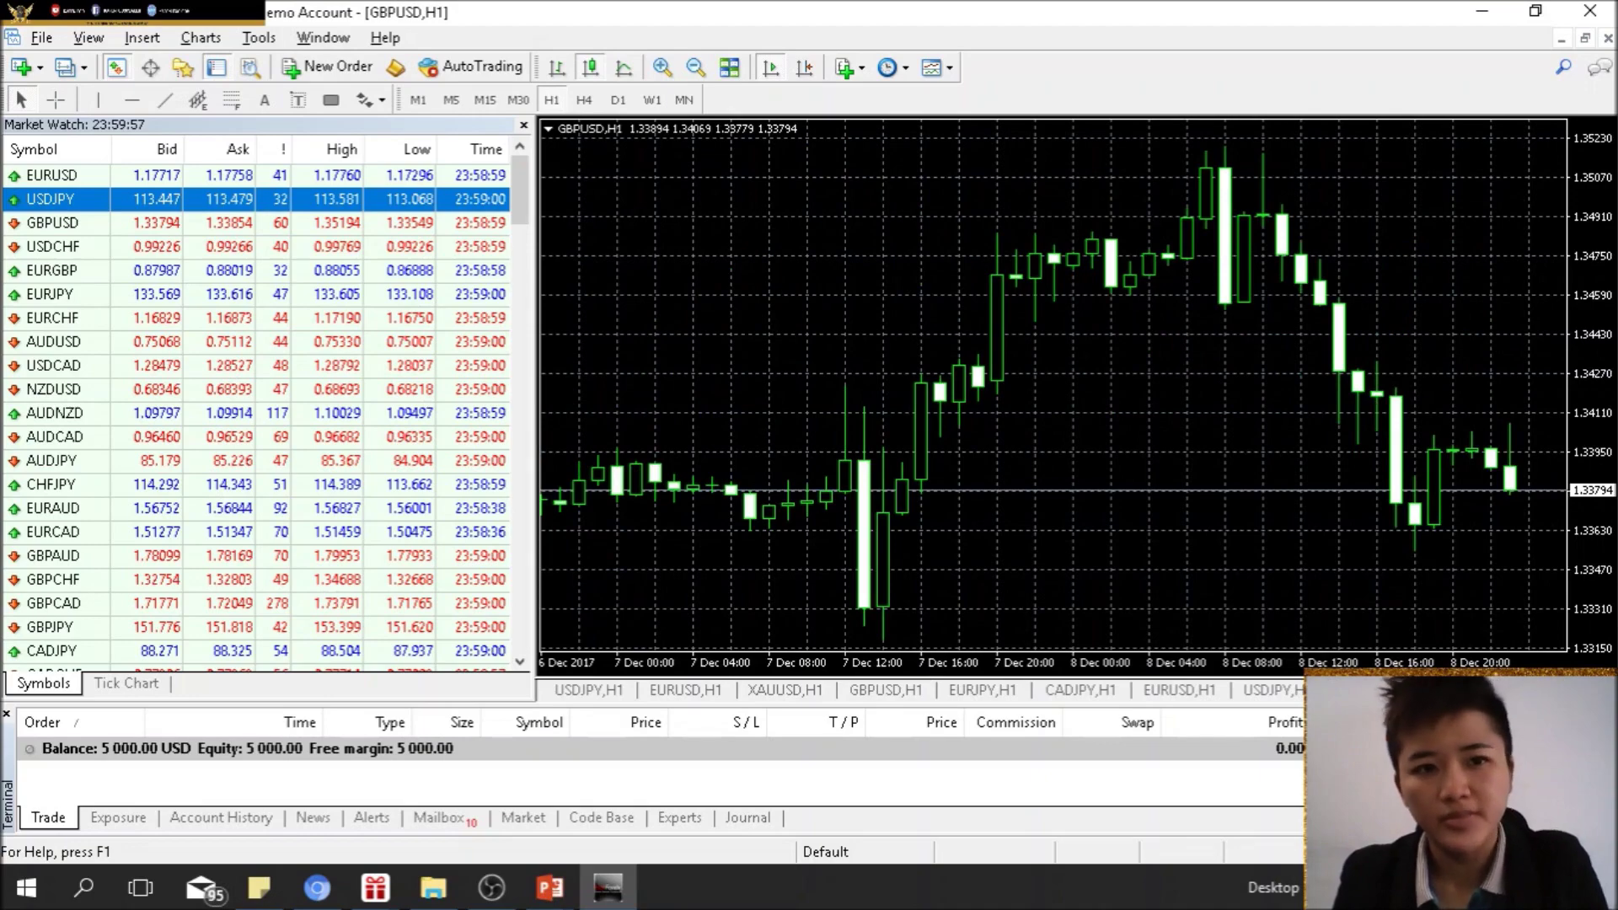
- Draw a vertical line at 8 December 14:00 on the GBPUSD H1 chart and view it on the H4 timeframe
{"action": "left_click", "coordinate": [98, 99]}
{"action": "left_click", "coordinate": [1343, 413]}
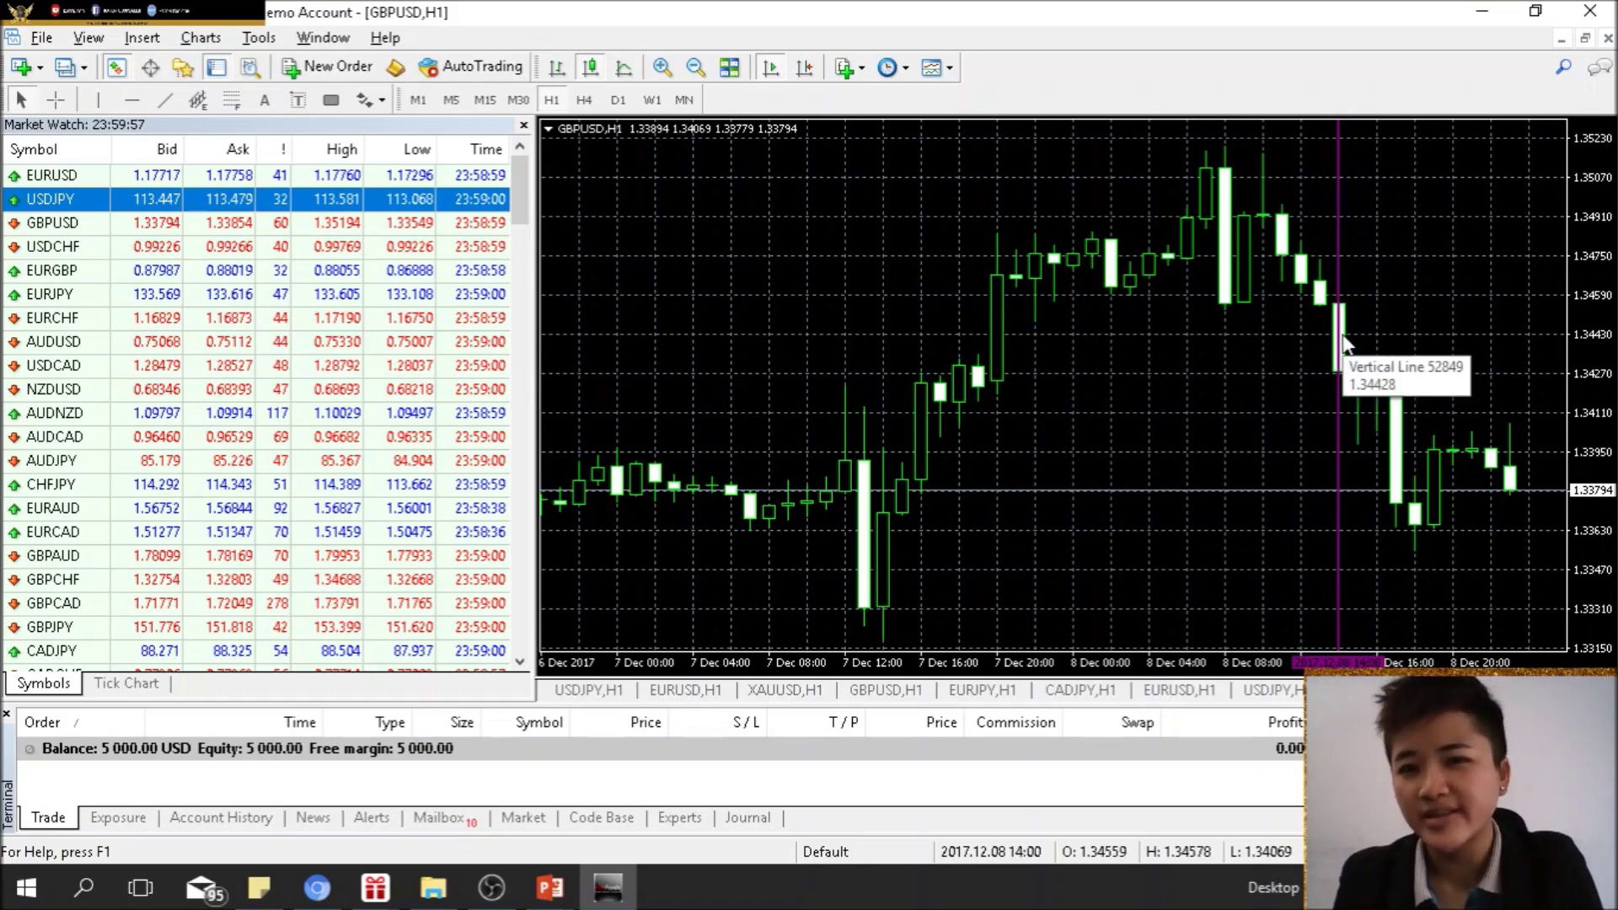
{"action": "left_click", "coordinate": [585, 103]}
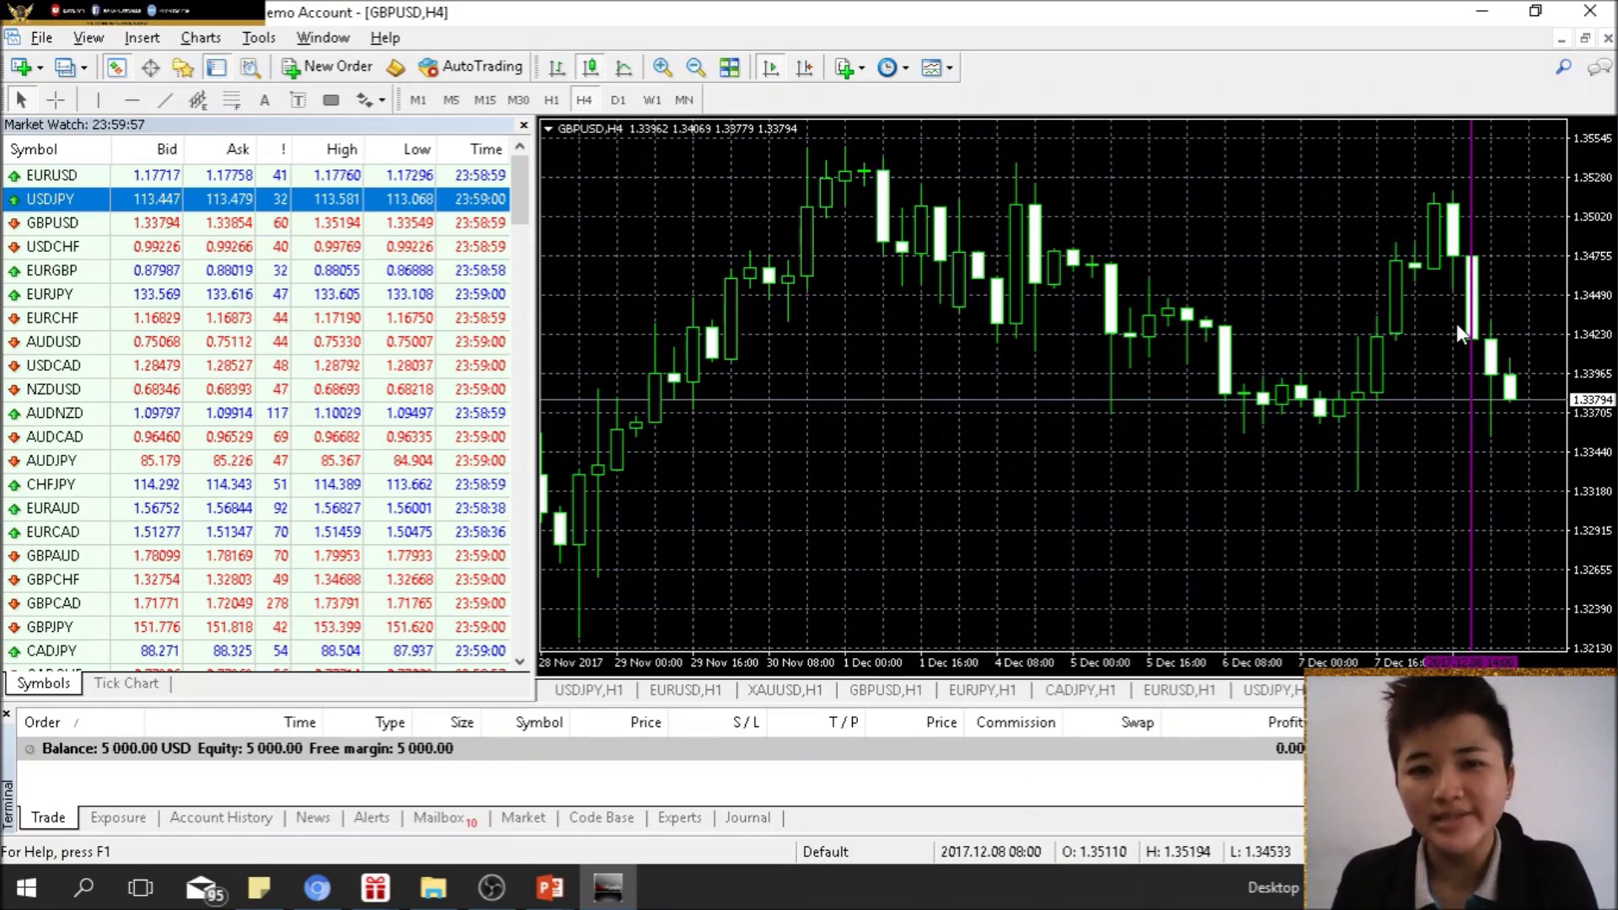
- Set the GBPUSD chart with the moving averages to H4 to check its vertical line, and return to the plain GBPUSD H1 chart
{"action": "key", "text": "ctrl+Tab"}
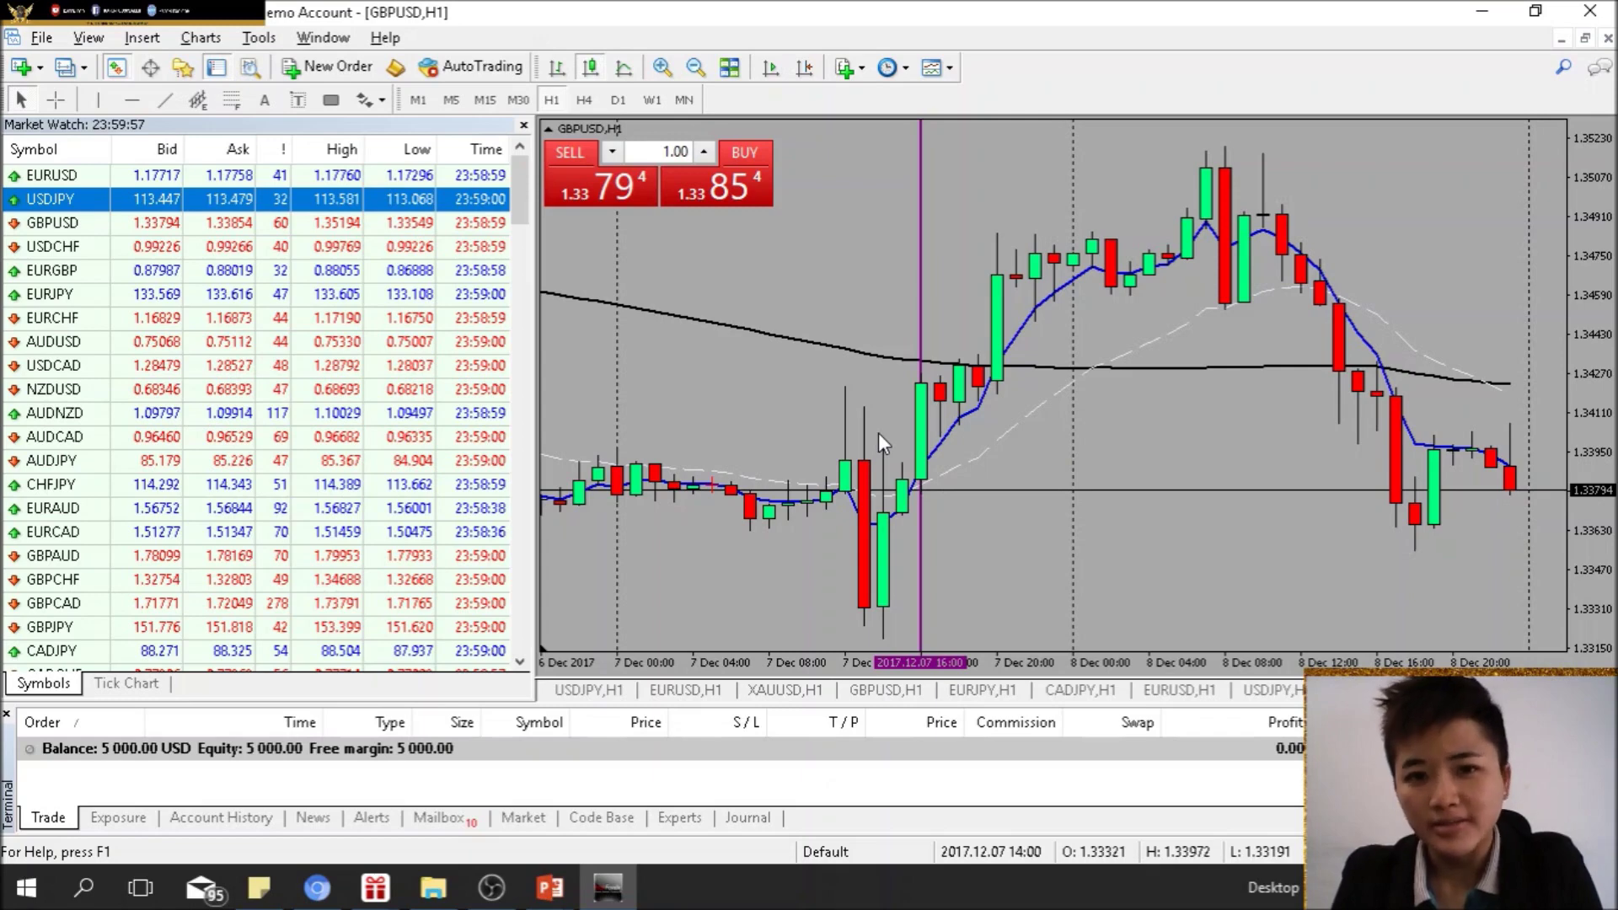
{"action": "left_click", "coordinate": [581, 101]}
{"action": "scroll", "coordinate": [731, 281], "scroll_direction": "down", "scroll_amount": 10}
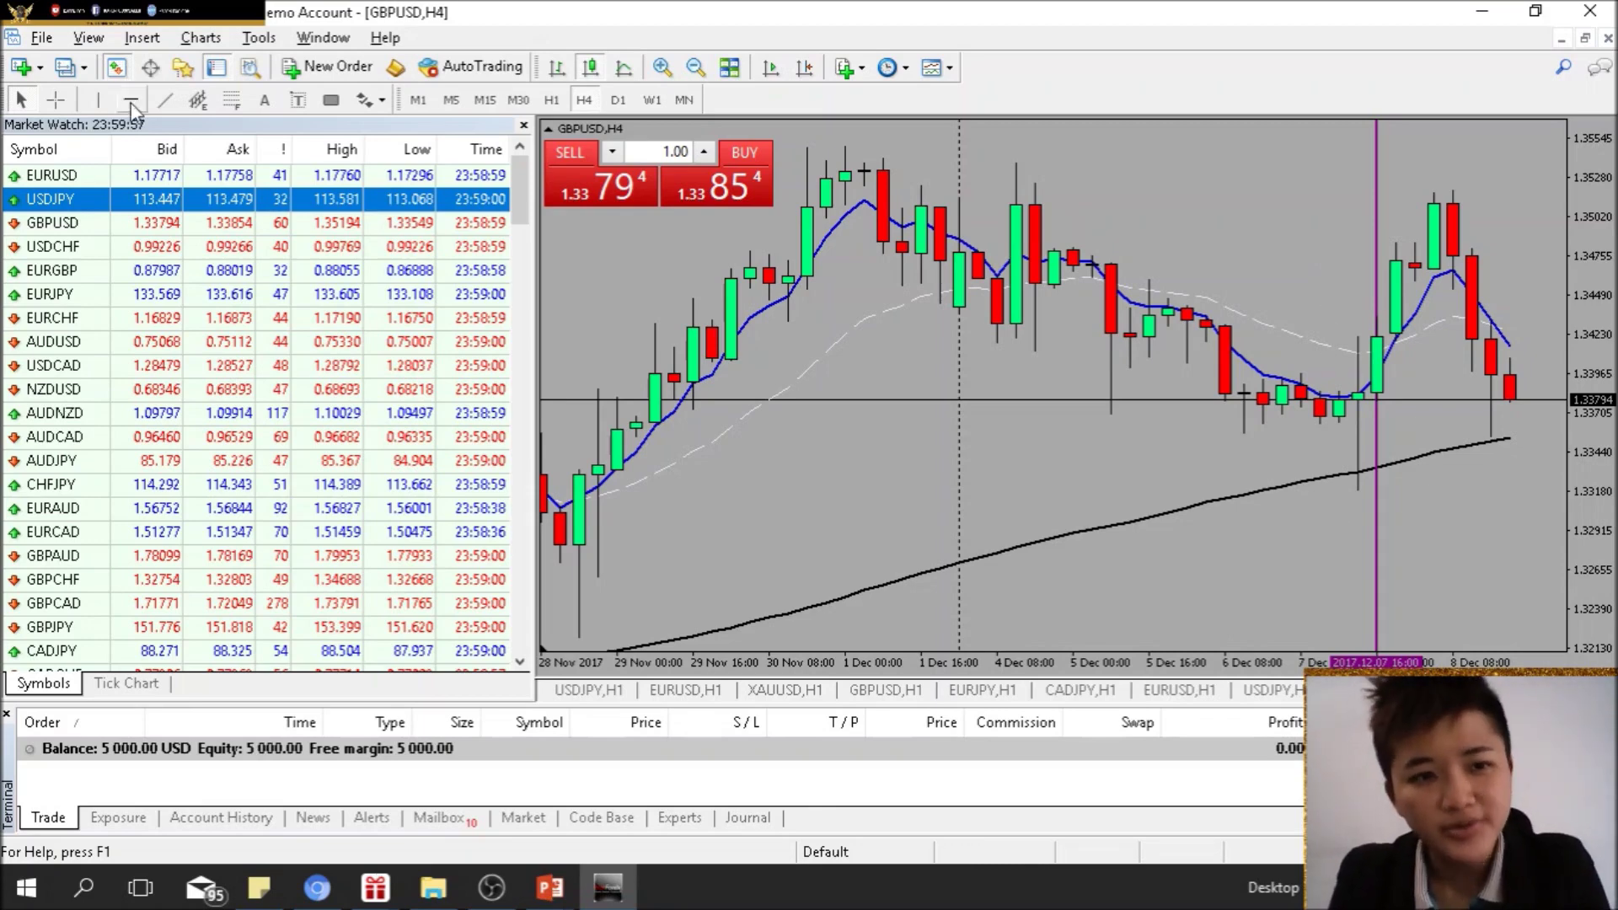
{"action": "key", "text": "ctrl+F6"}
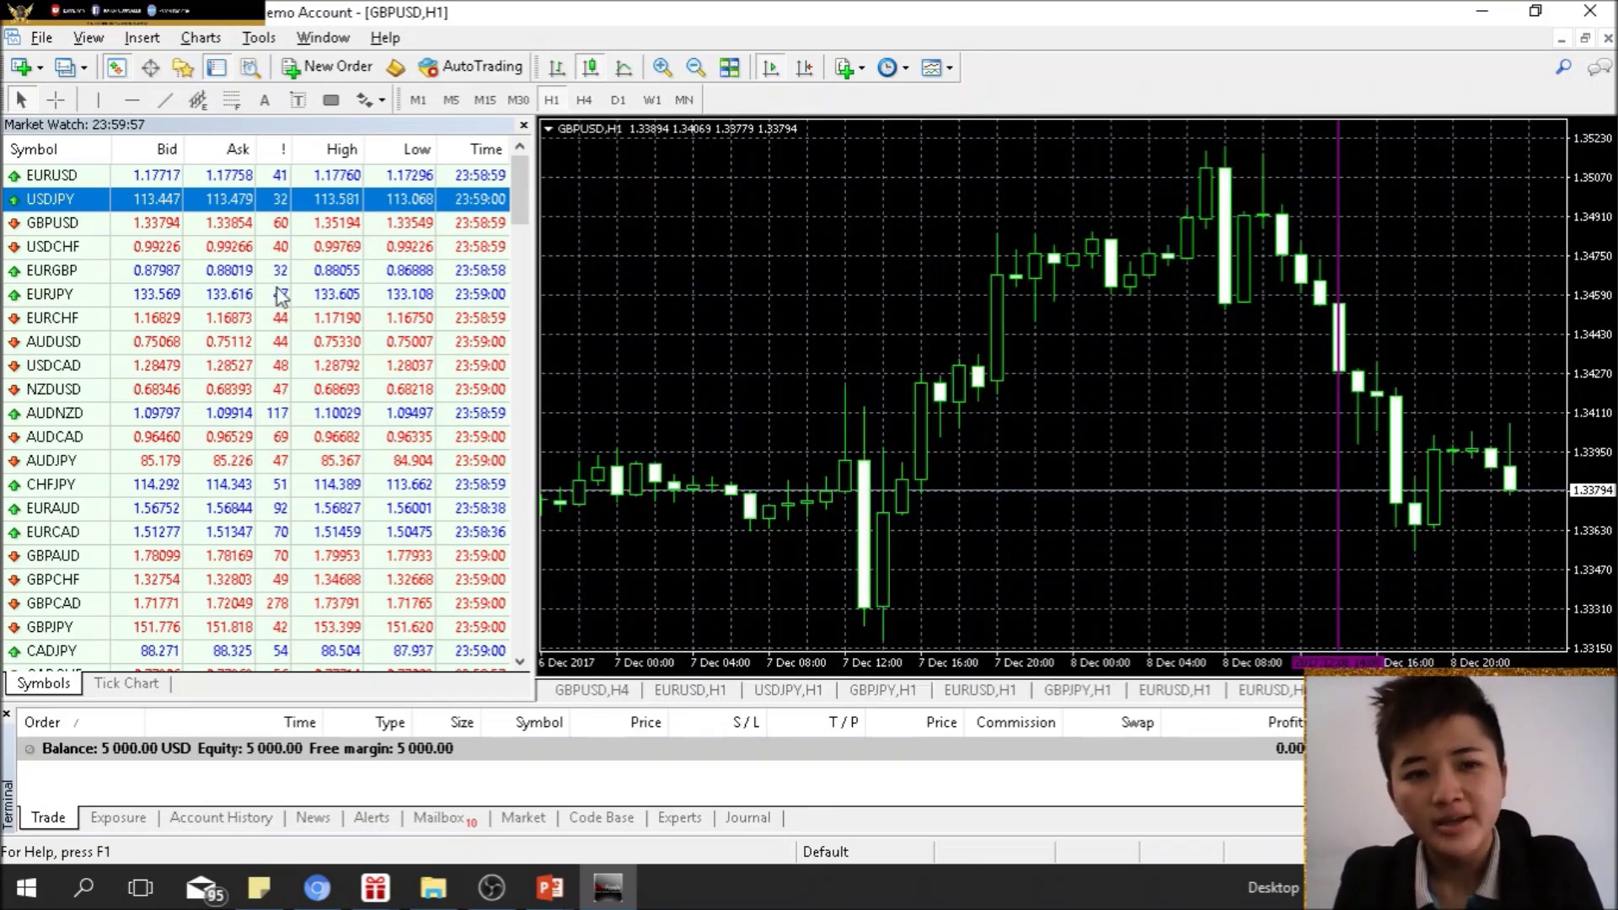
- Draw a horizontal line across the GBPUSD H1 chart at about 1.3423
{"action": "left_click", "coordinate": [137, 107]}
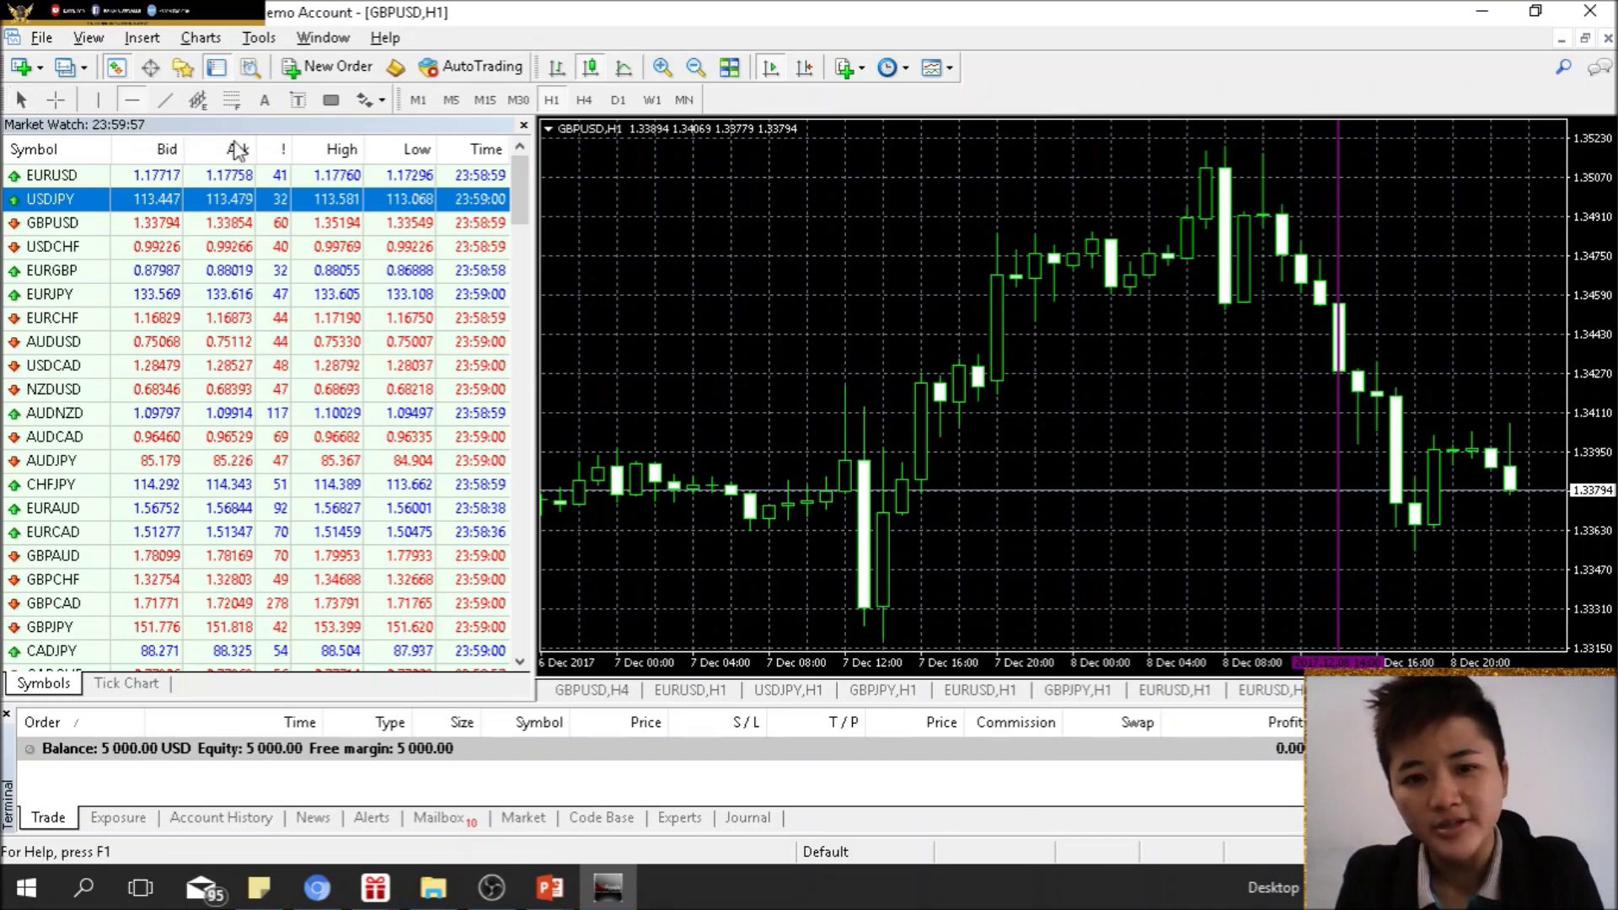
{"action": "left_click", "coordinate": [884, 389]}
{"action": "mouse_move", "coordinate": [884, 390]}
{"action": "left_mouse_down"}
{"action": "mouse_move", "coordinate": [978, 382]}
{"action": "mouse_move", "coordinate": [888, 381]}
{"action": "left_mouse_up"}
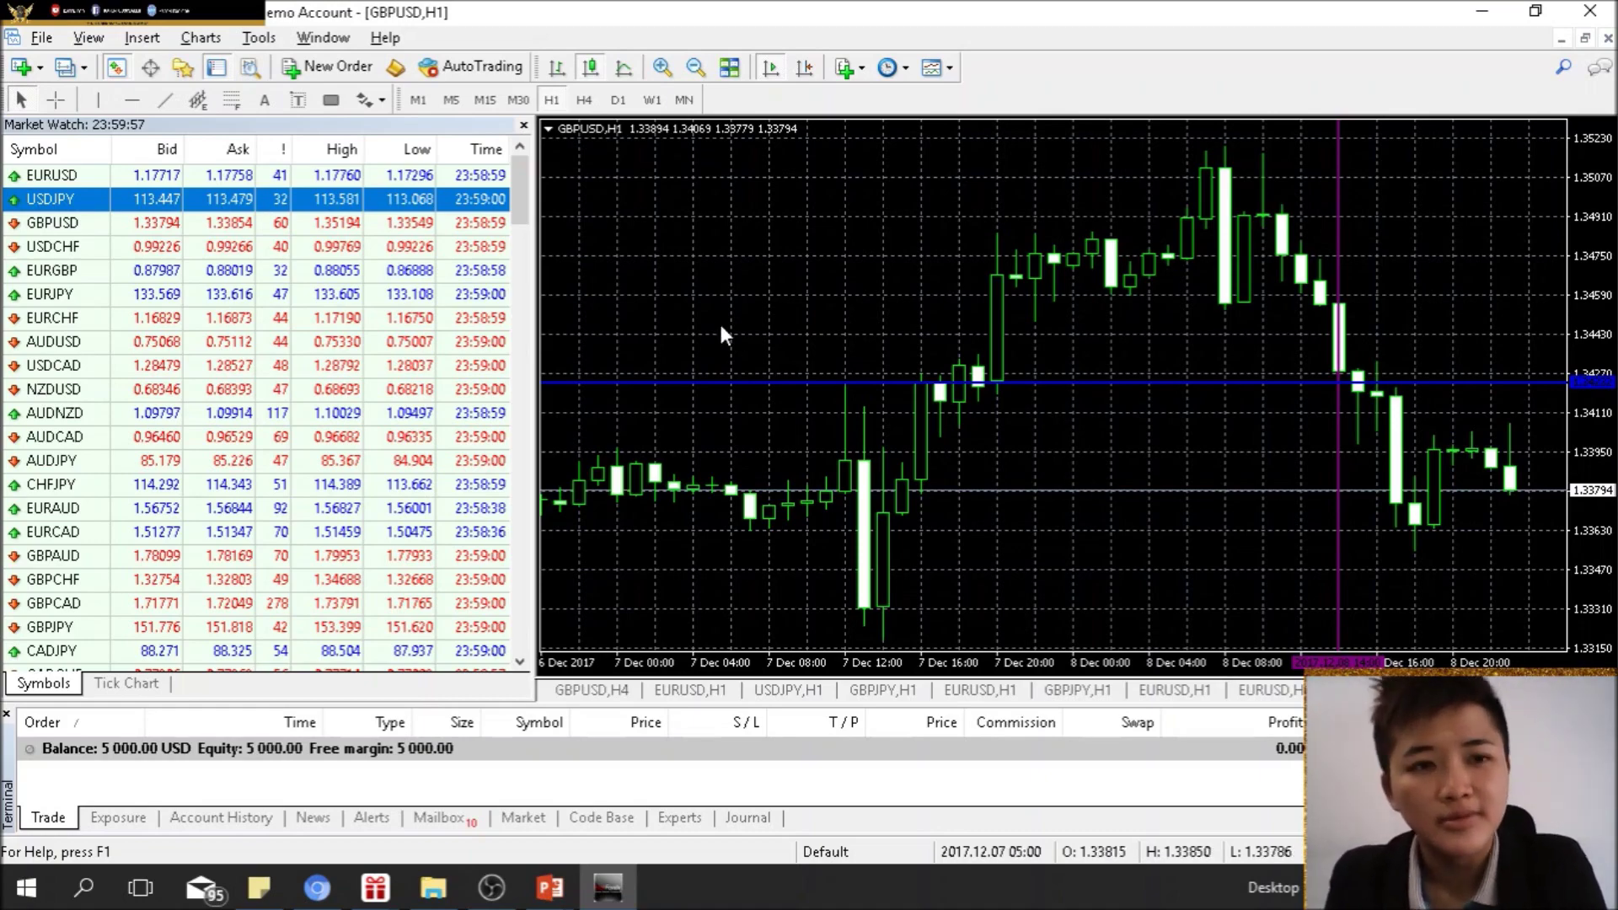
- Draw a rising trend line from the 7 December low and a Fibonacci retracement from that low to the 8 December high
{"action": "left_click", "coordinate": [164, 103]}
{"action": "left_click_drag", "start_coordinate": [884, 642], "coordinate": [1392, 162]}
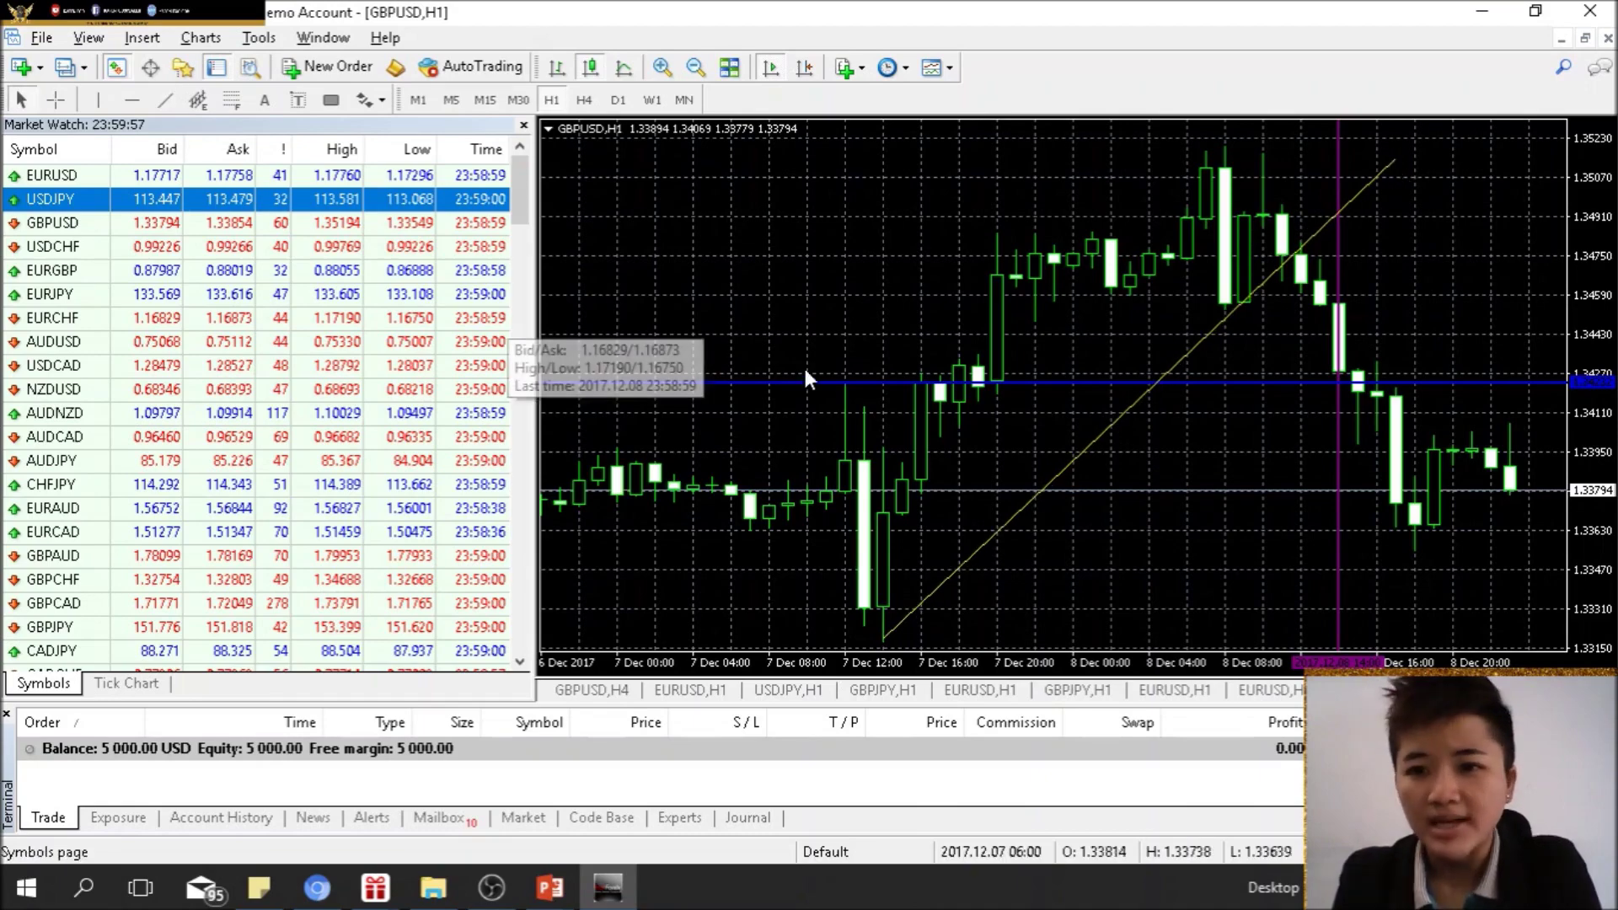
{"action": "left_click", "coordinate": [608, 263]}
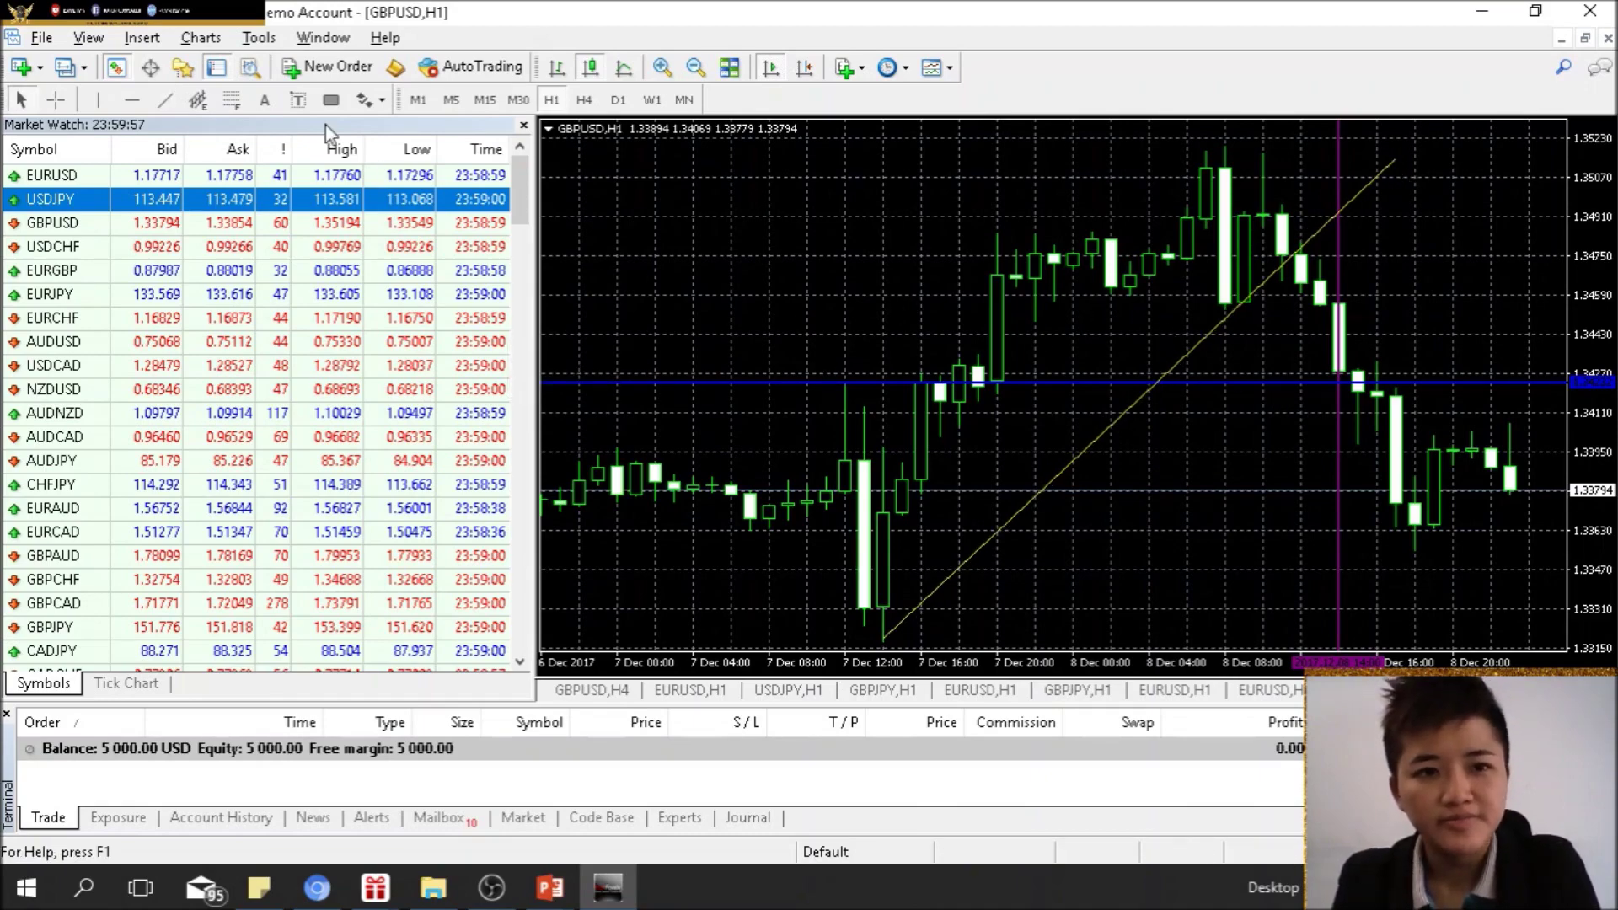
{"action": "left_click", "coordinate": [232, 102]}
{"action": "left_click_drag", "start_coordinate": [883, 631], "coordinate": [1226, 157]}
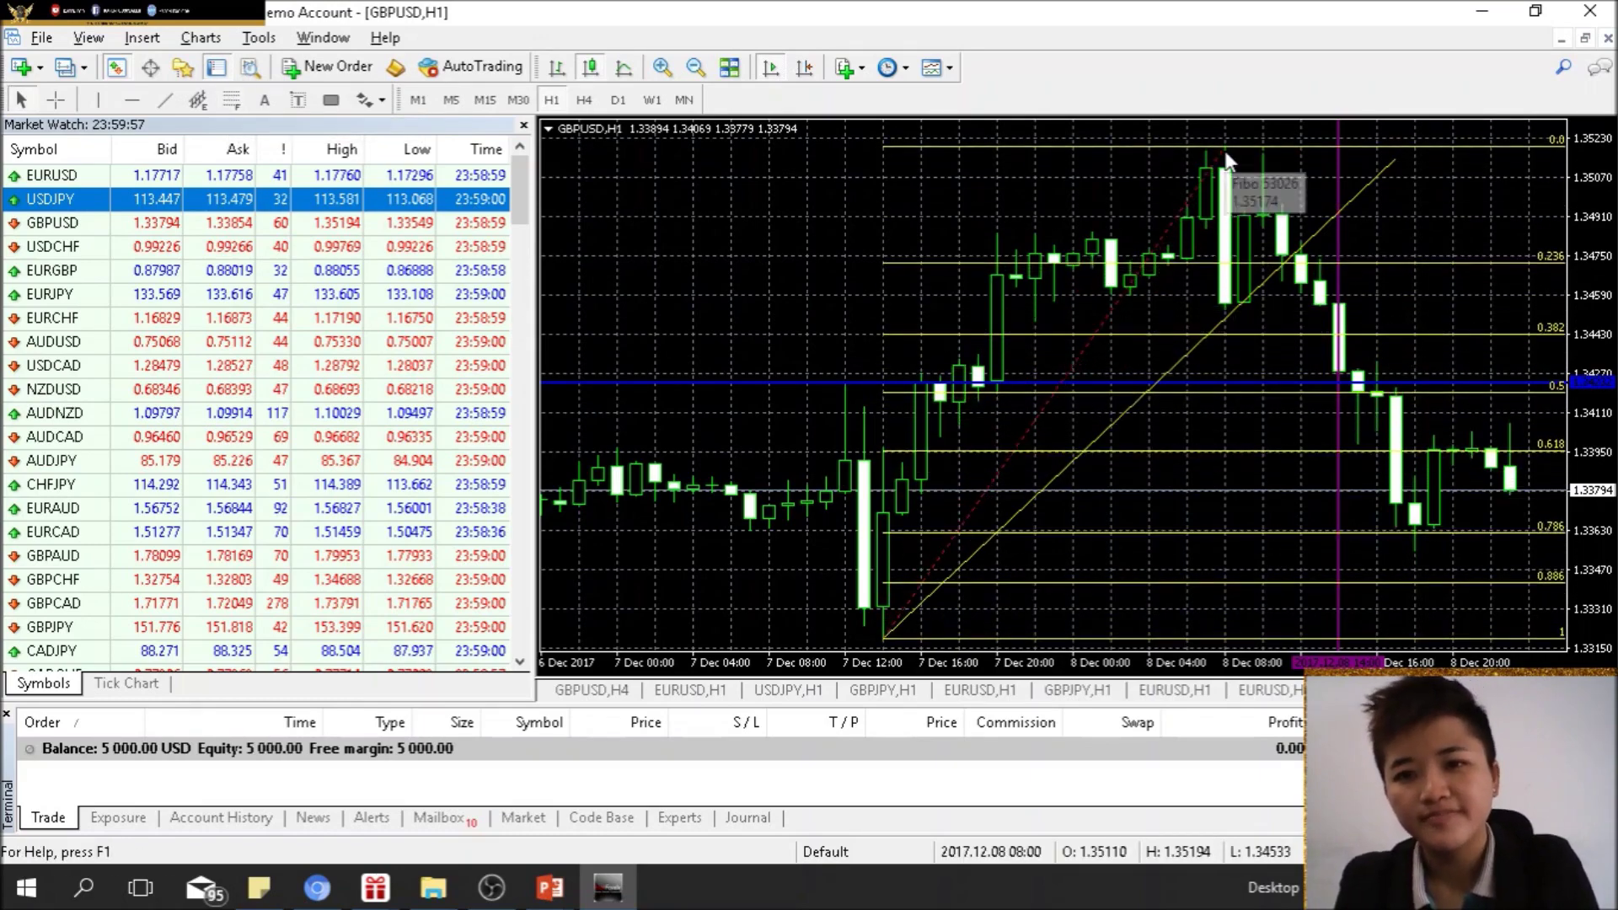
- Delete the Fibonacci retracement, trend line and horizontal line, and zoom the chart out to show 4 December onward
{"action": "key", "text": "BackSpace"}
{"action": "key", "text": "BackSpace"}
{"action": "left_click", "coordinate": [695, 67]}
{"action": "left_click_drag", "start_coordinate": [789, 337], "coordinate": [722, 337]}
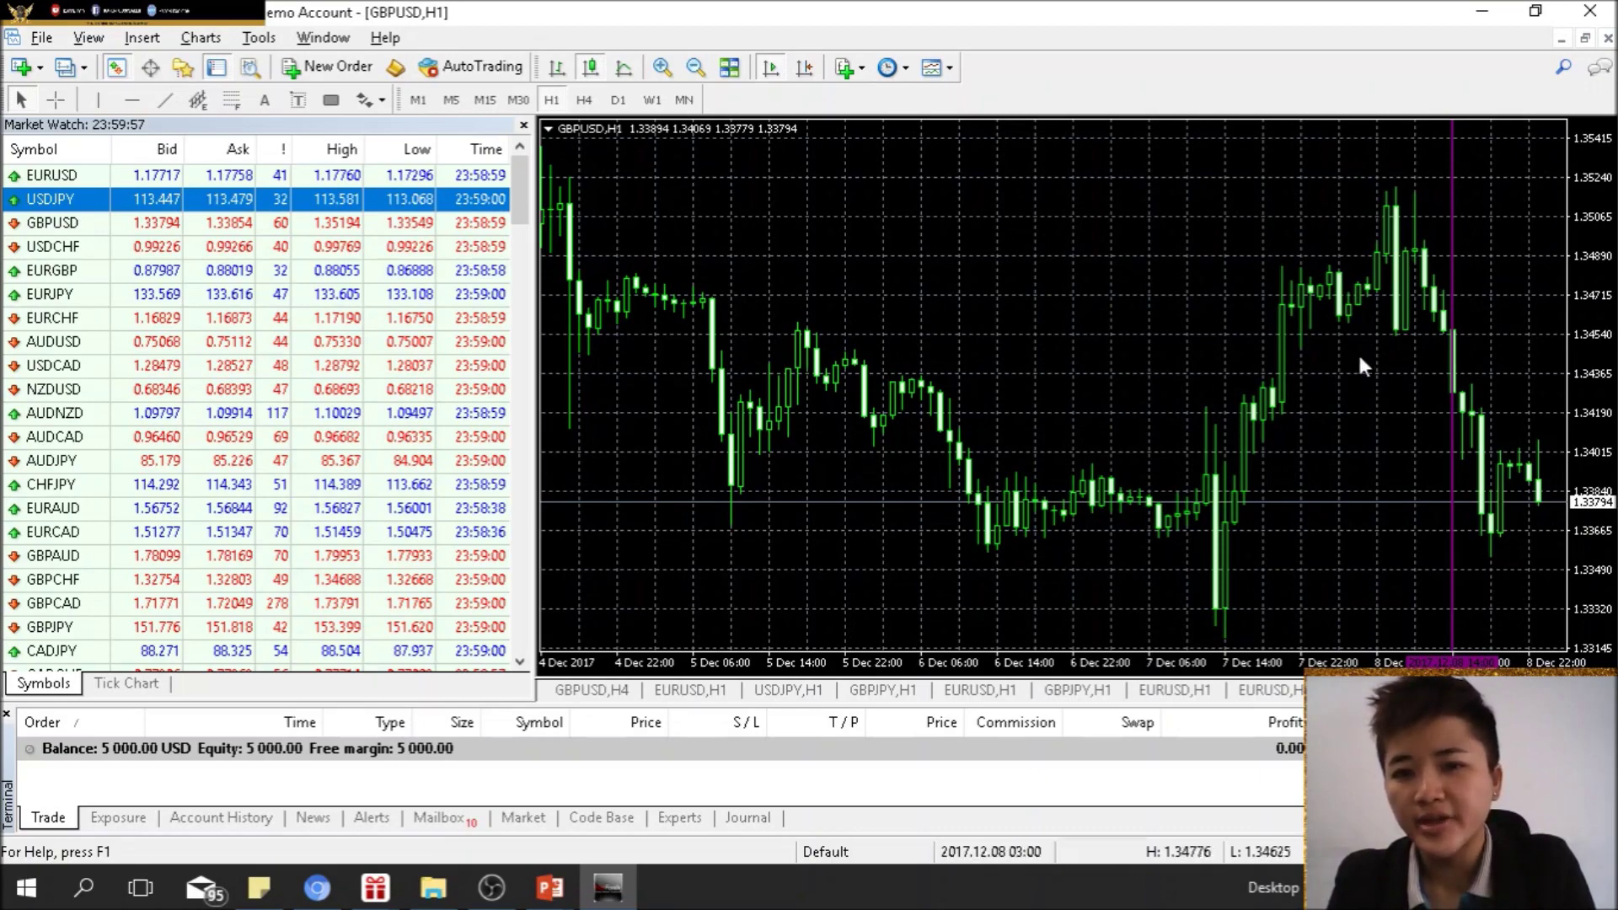
- Open the GBPUSD H1 chart's properties and set the background colour to DarkGray and the foreground colour to Black
{"action": "right_click", "coordinate": [959, 302]}
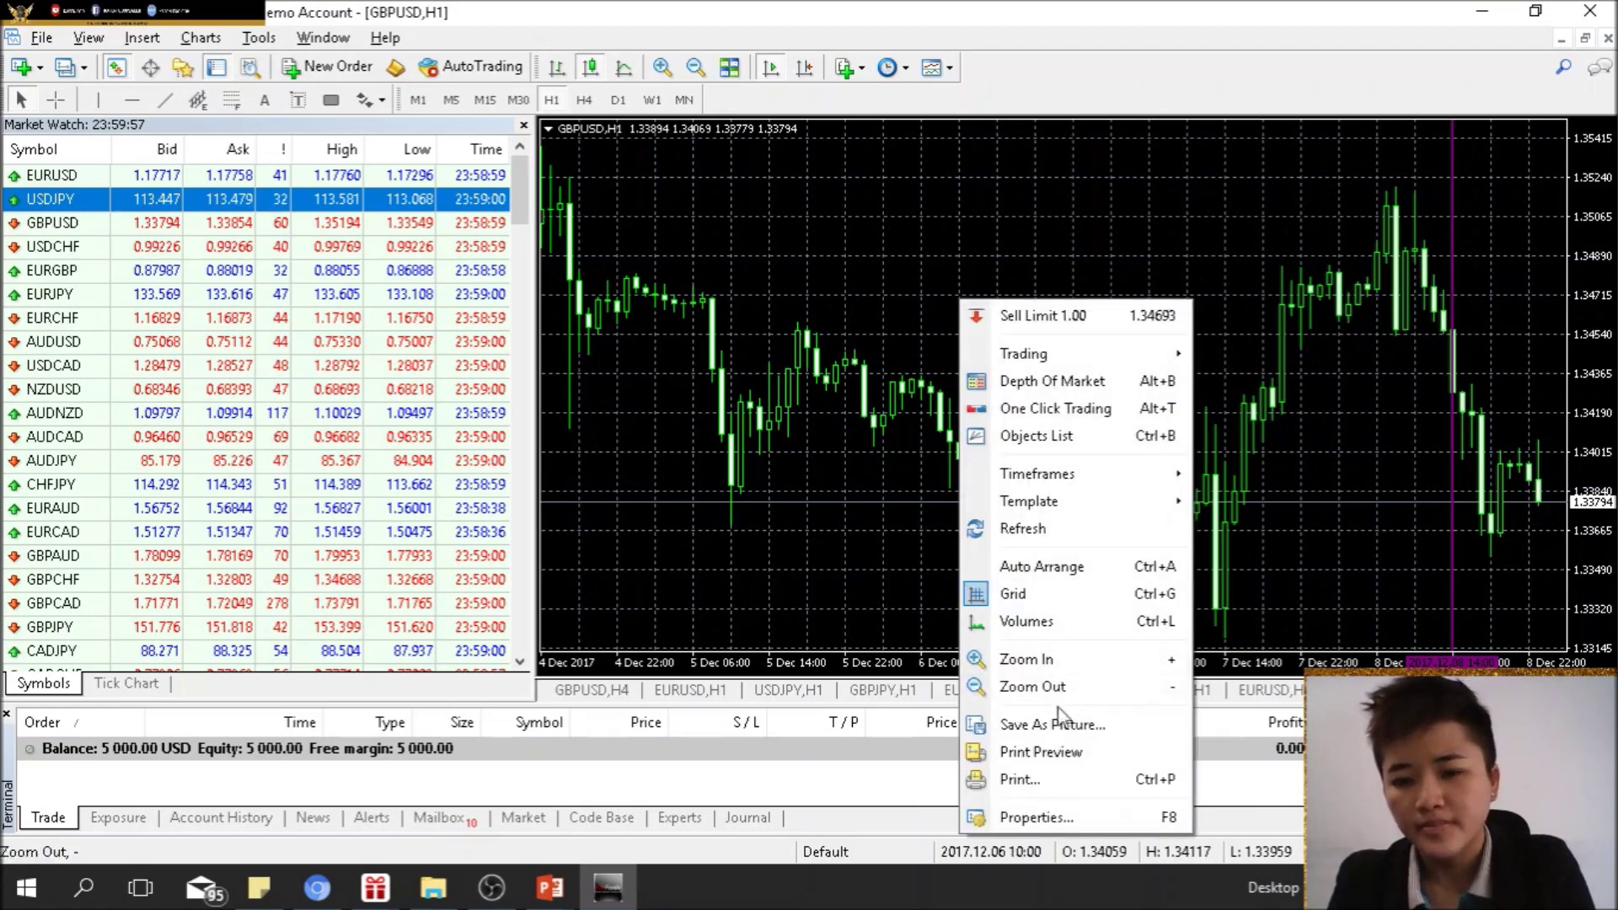
{"action": "left_click", "coordinate": [1079, 814]}
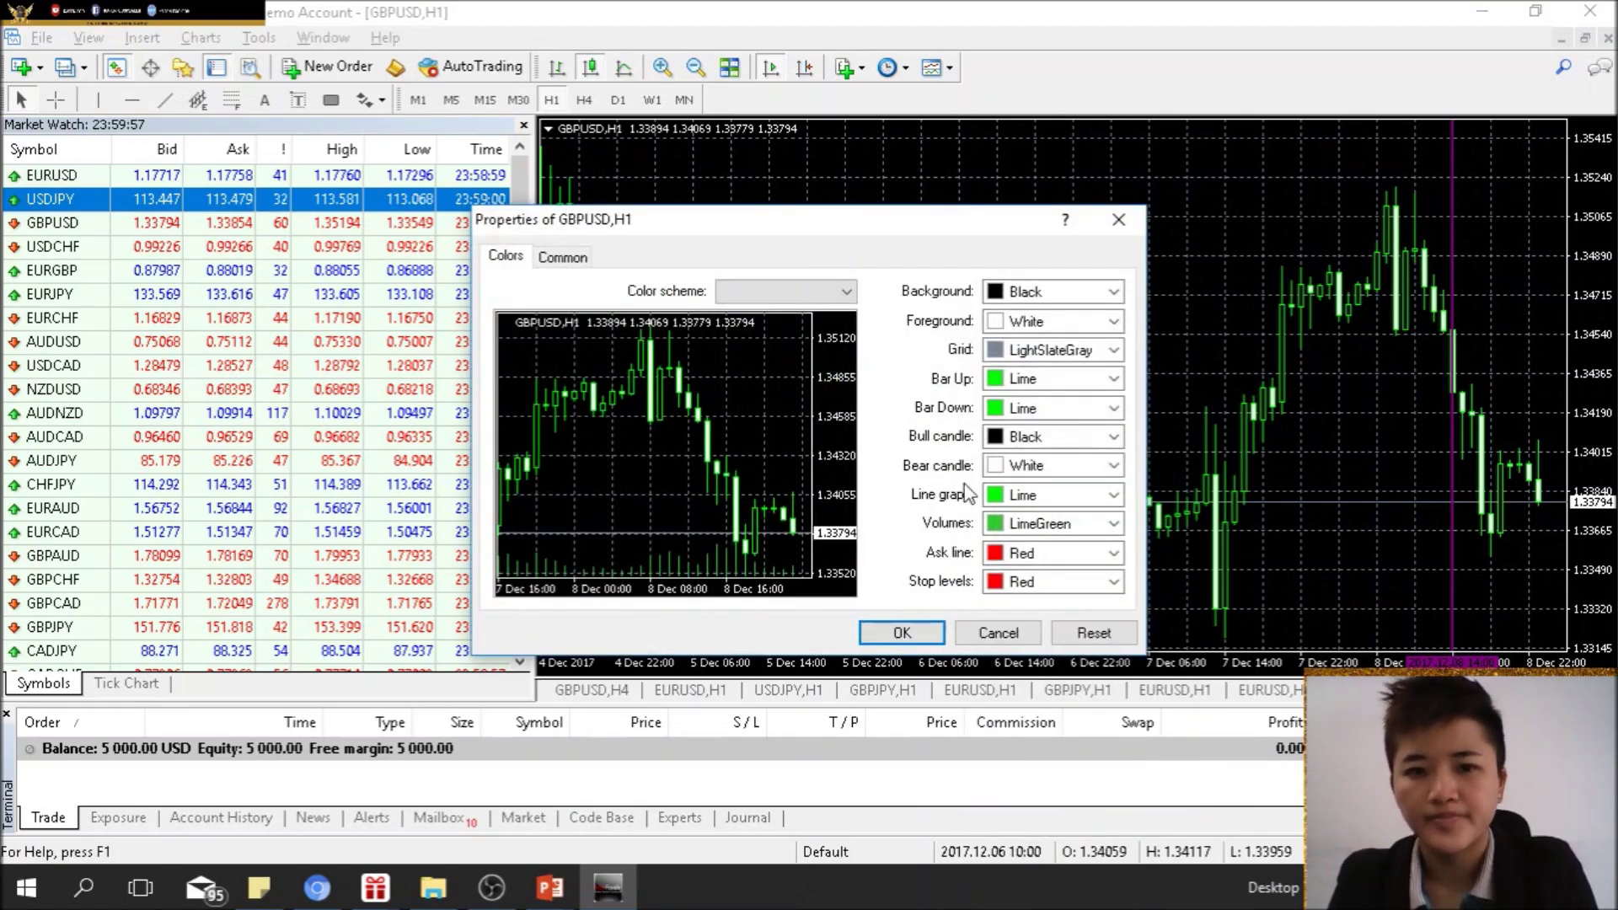
{"action": "left_click", "coordinate": [1151, 293]}
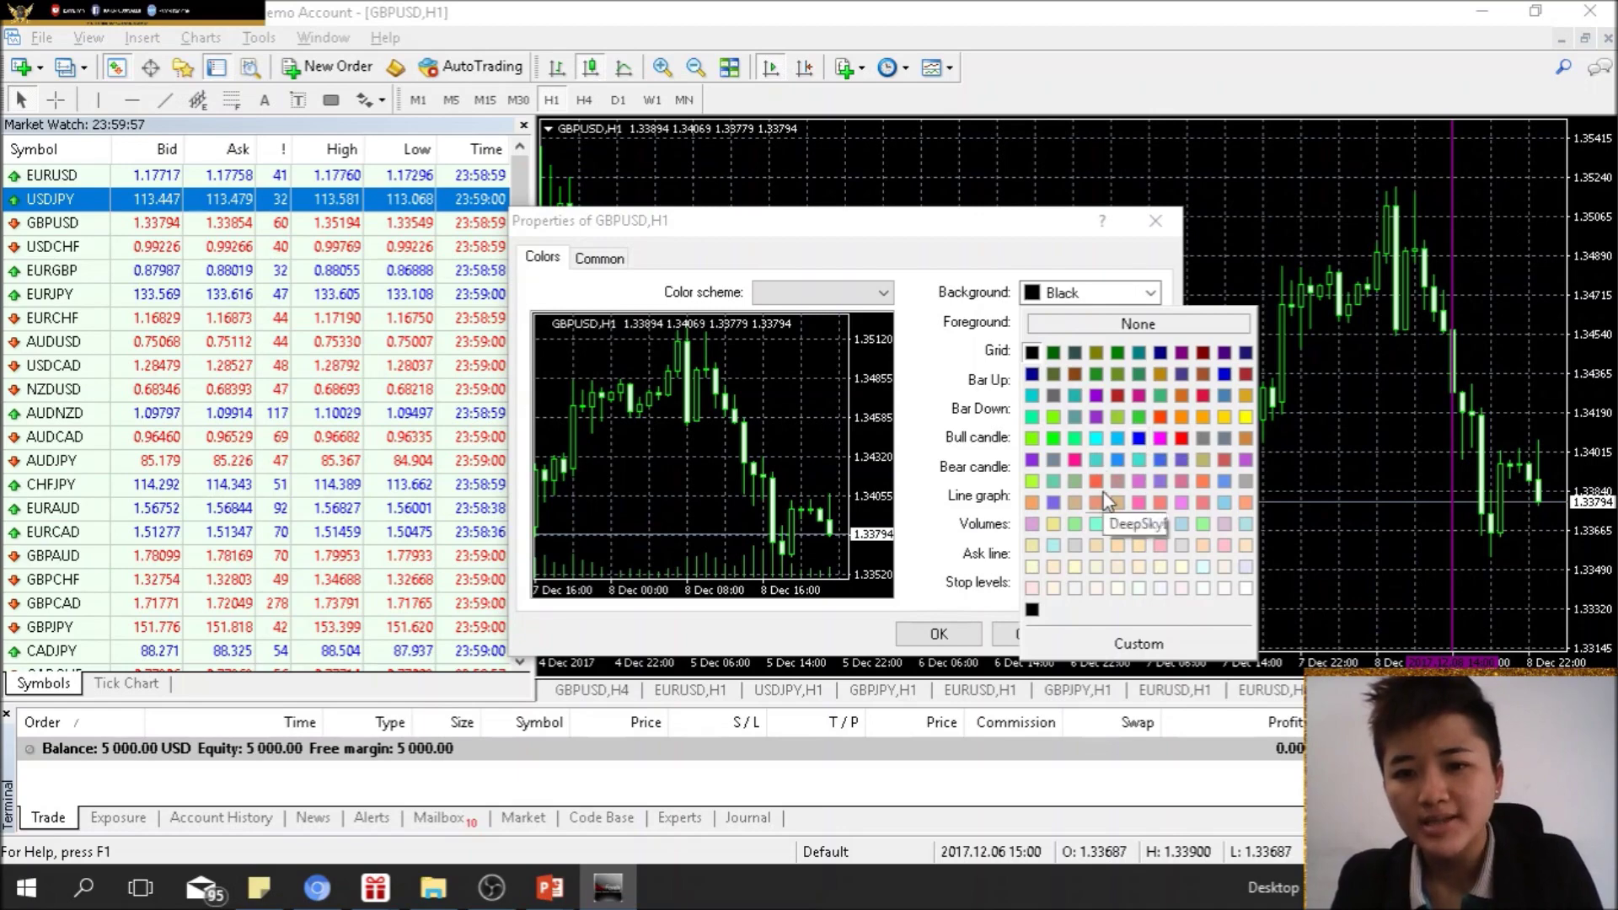
{"action": "left_click", "coordinate": [1243, 477]}
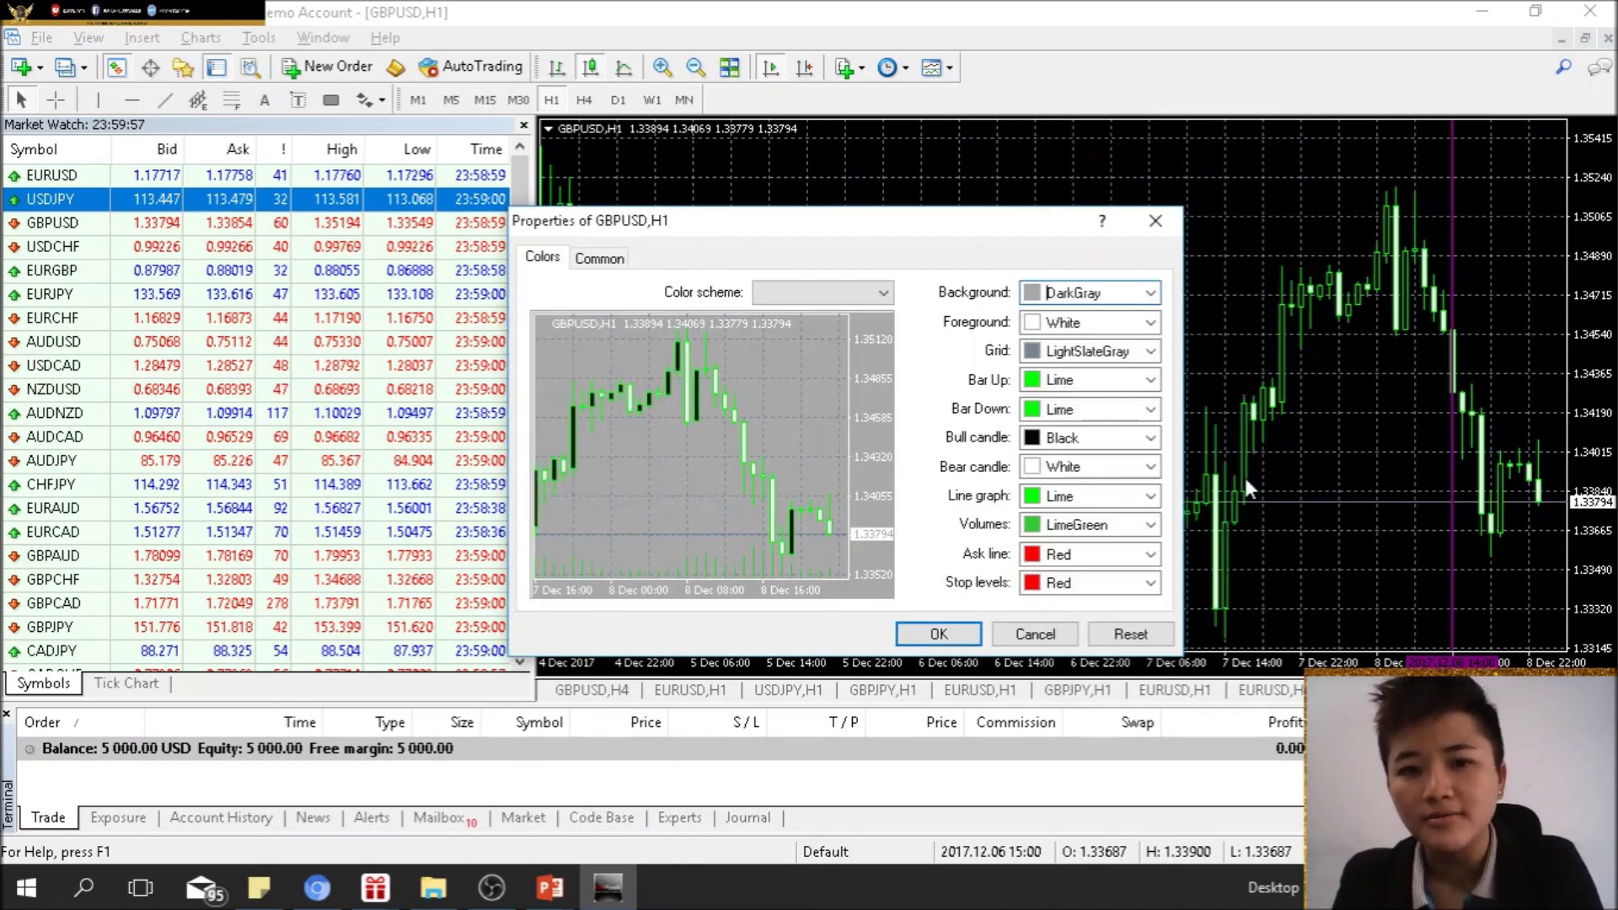
{"action": "left_click", "coordinate": [1151, 324]}
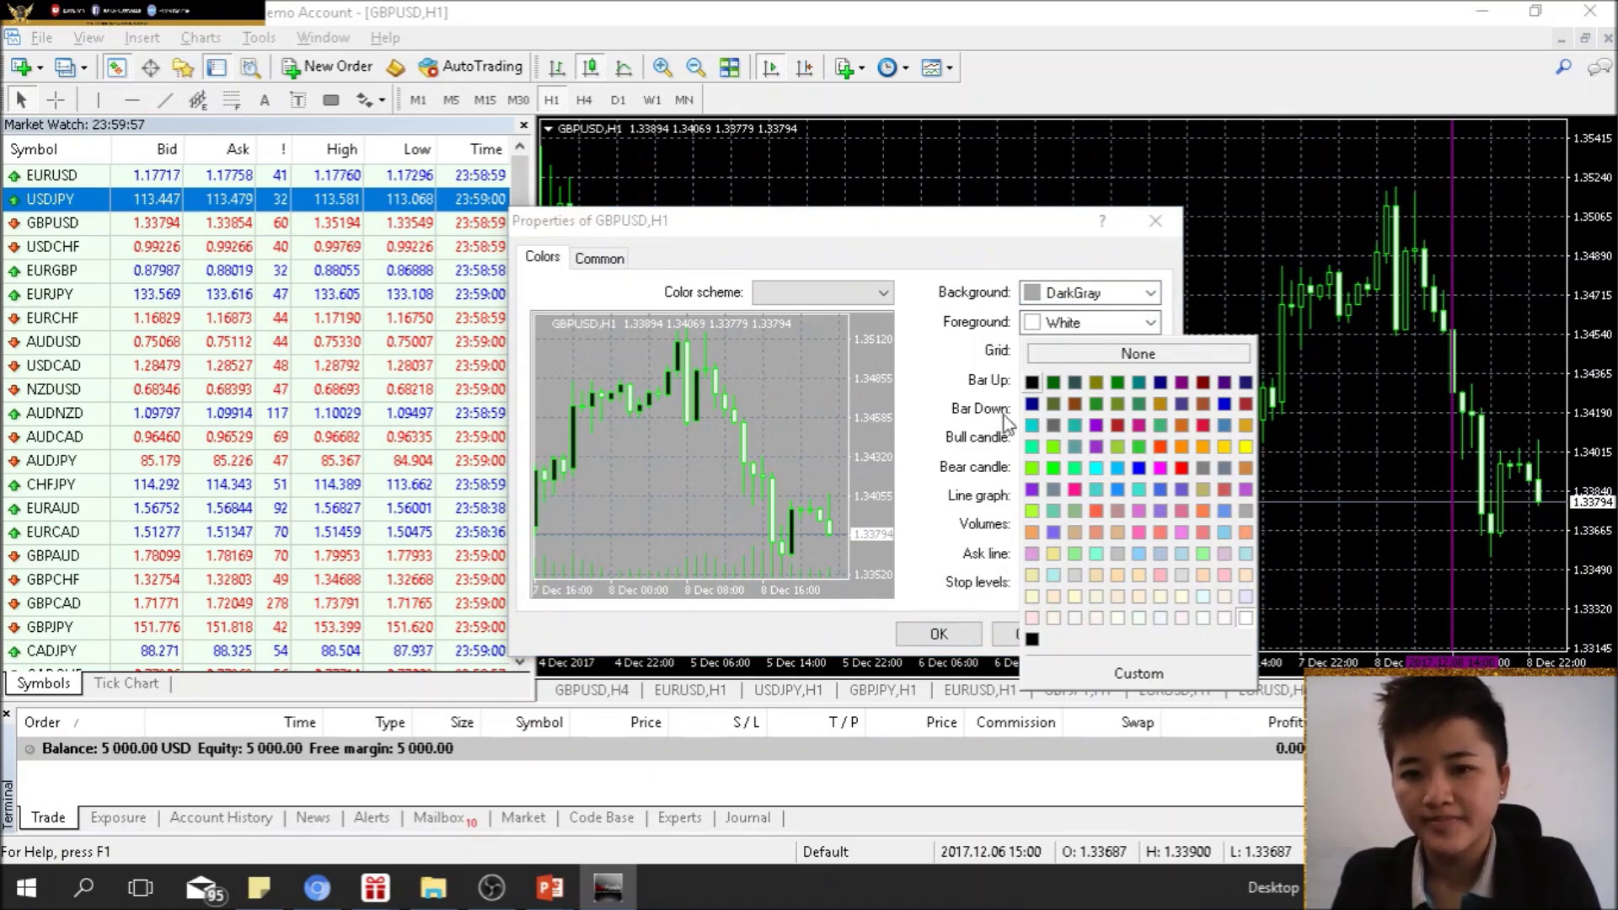
{"action": "left_click", "coordinate": [1031, 382]}
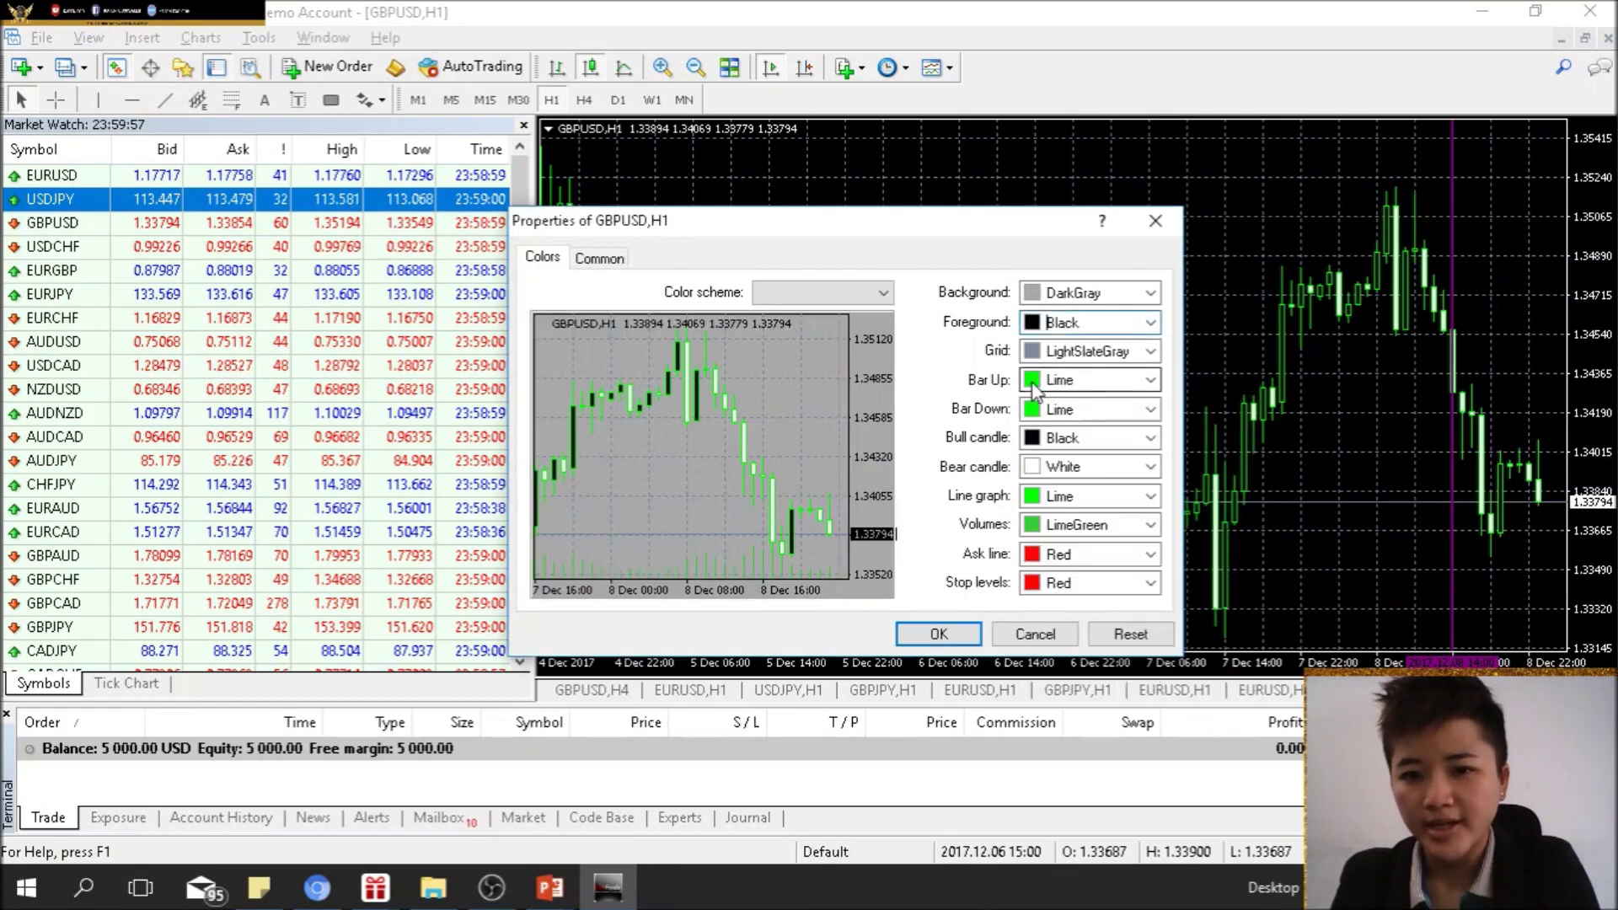
- Set both the Bar Up and Bar Down colours of the chart to Black
{"action": "left_click", "coordinate": [1151, 381]}
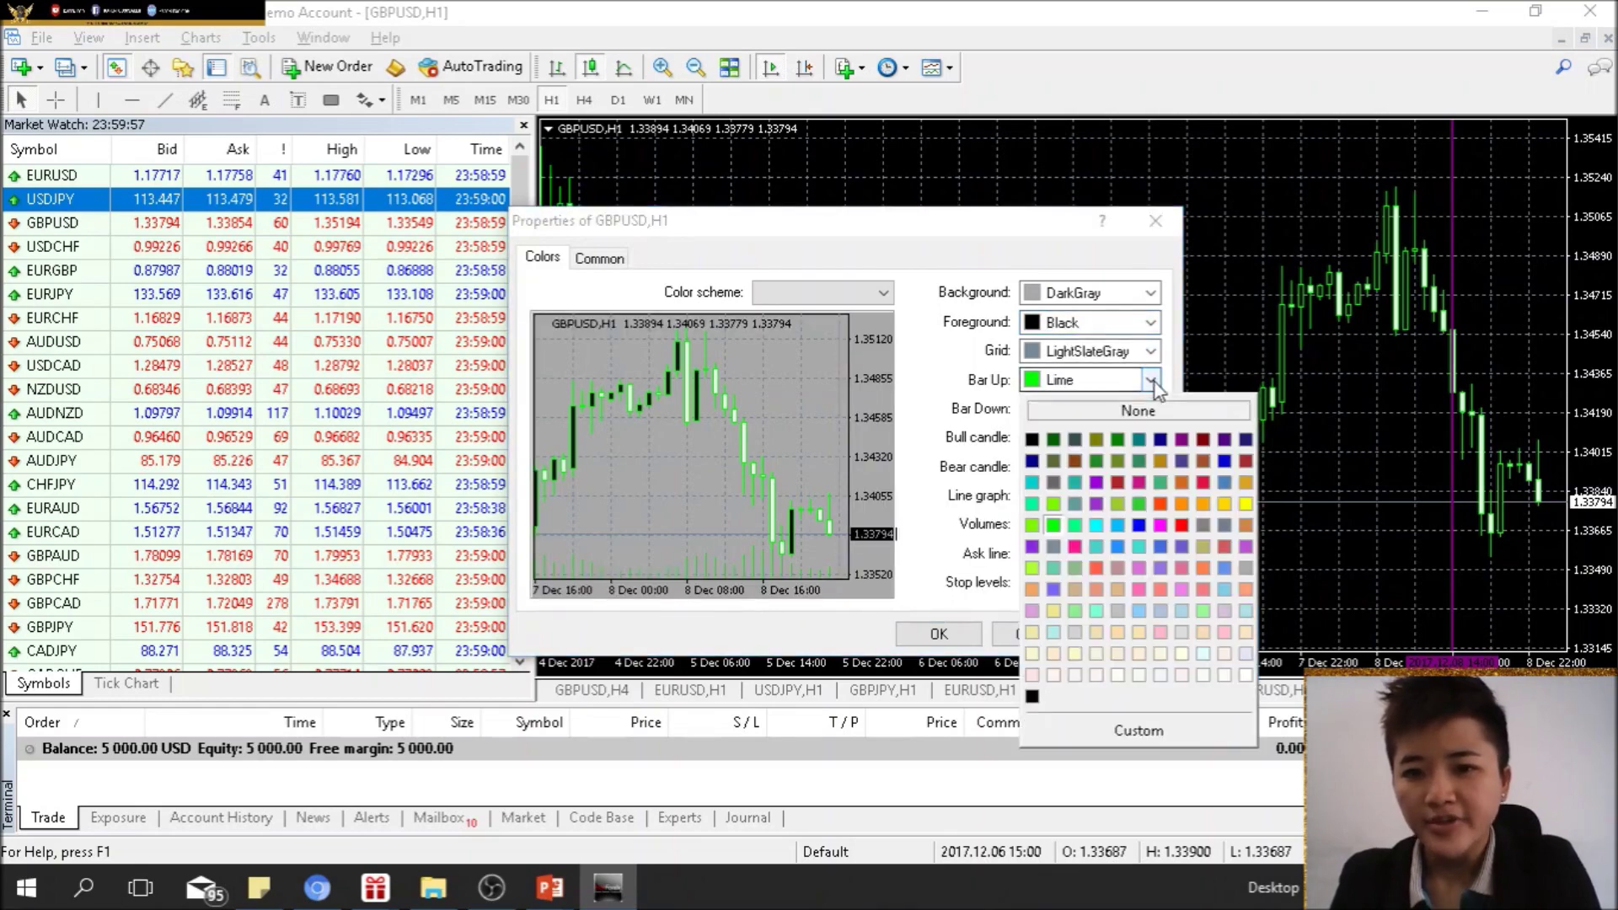
{"action": "left_click", "coordinate": [1035, 440]}
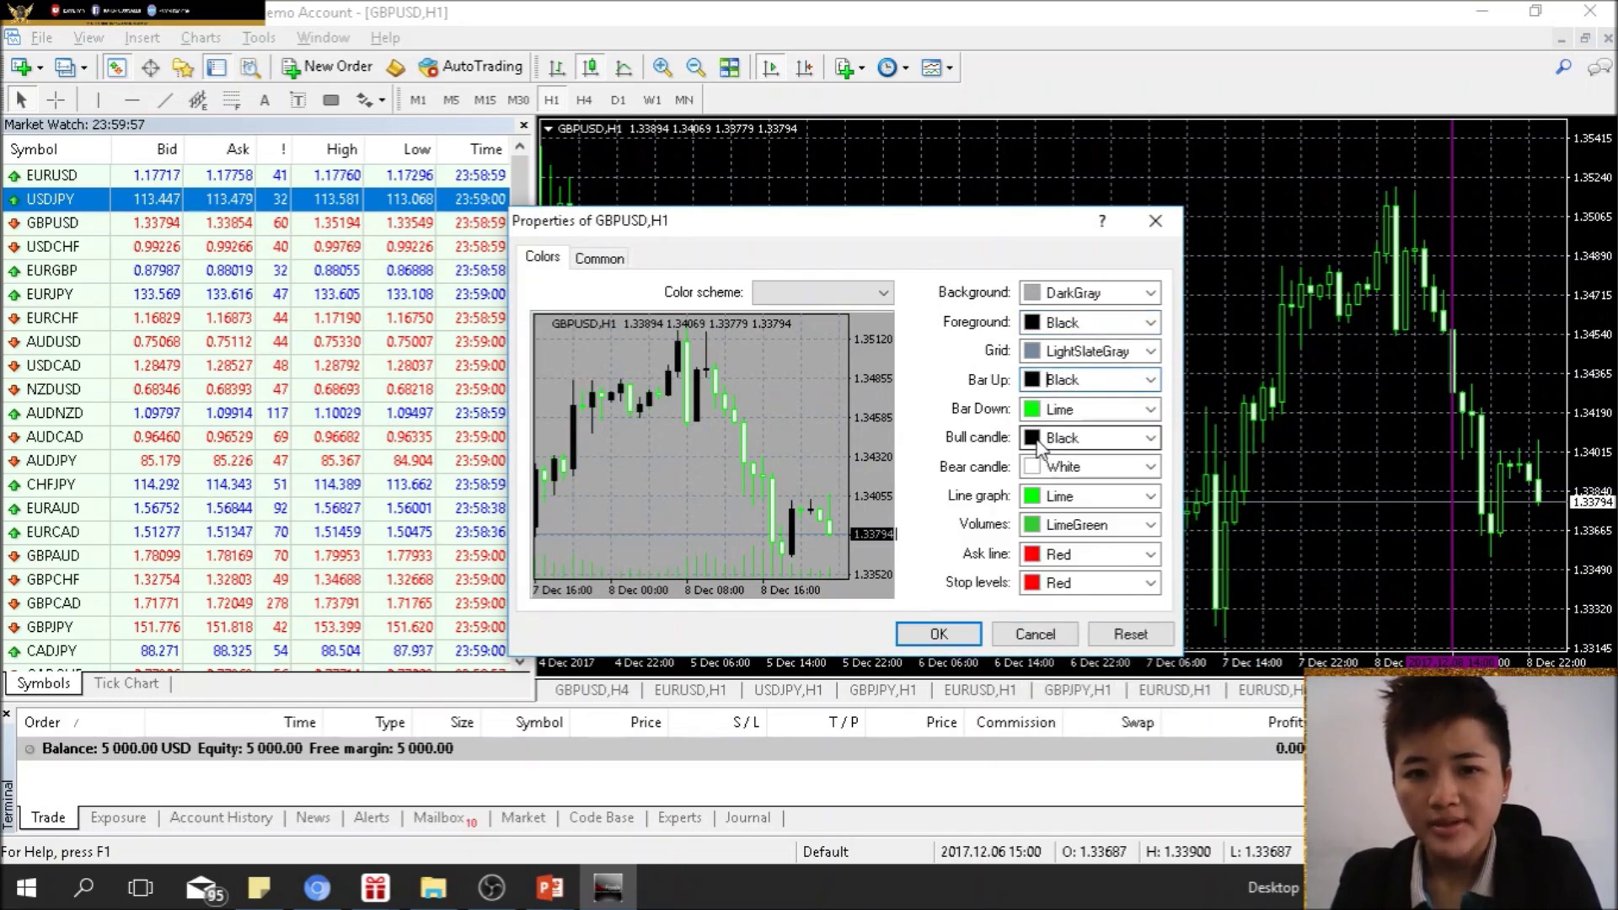
{"action": "left_click", "coordinate": [1151, 411]}
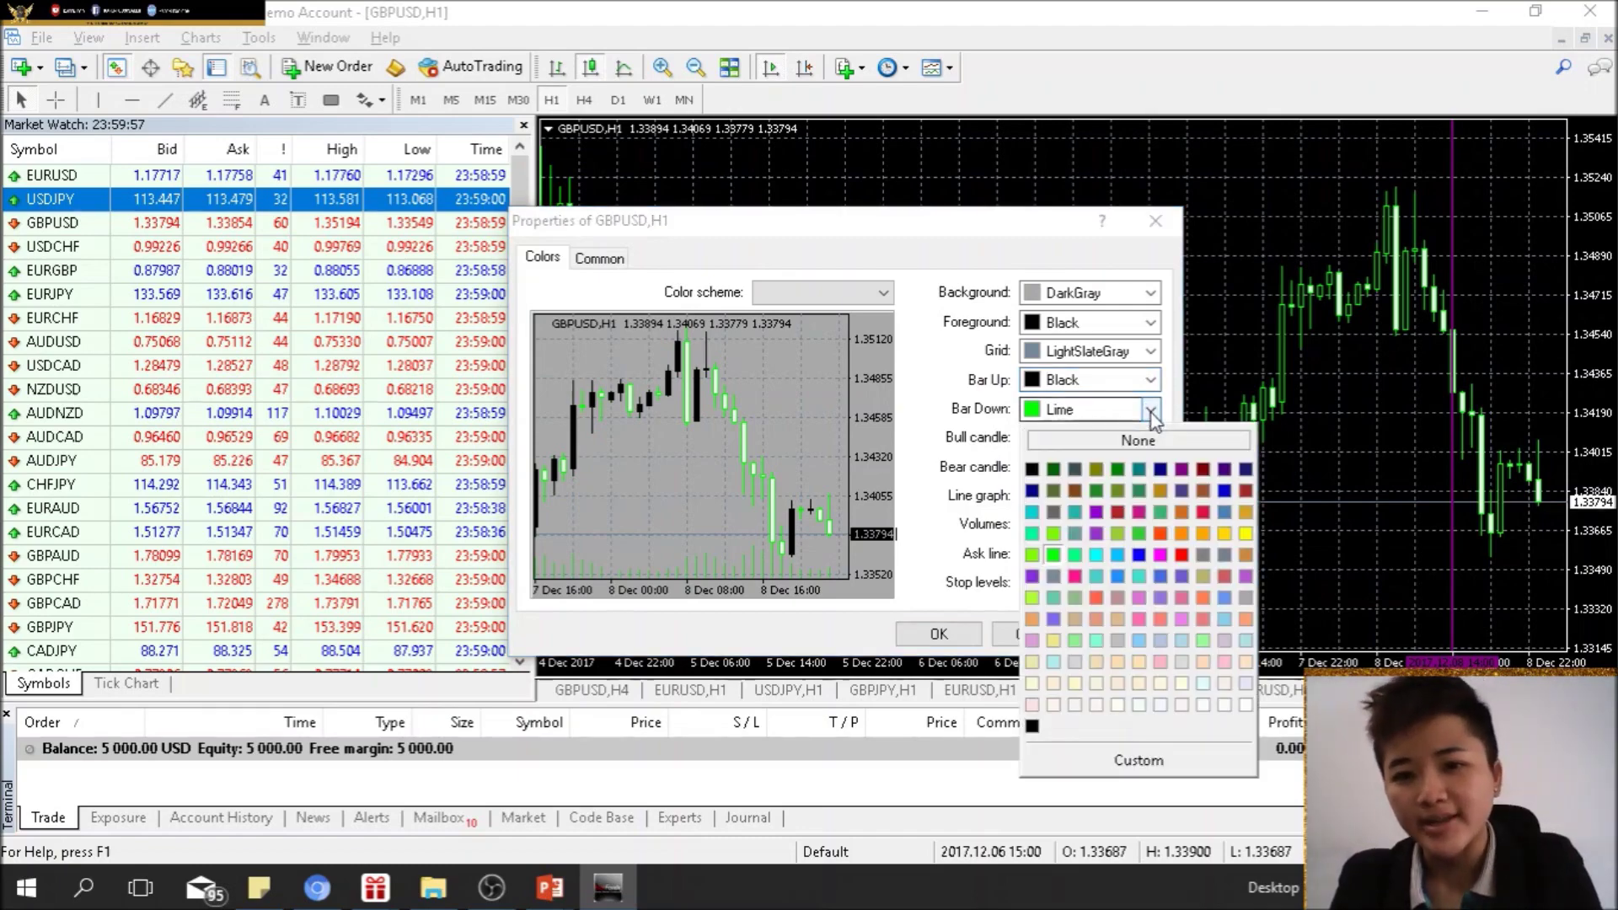
{"action": "left_click", "coordinate": [1038, 472]}
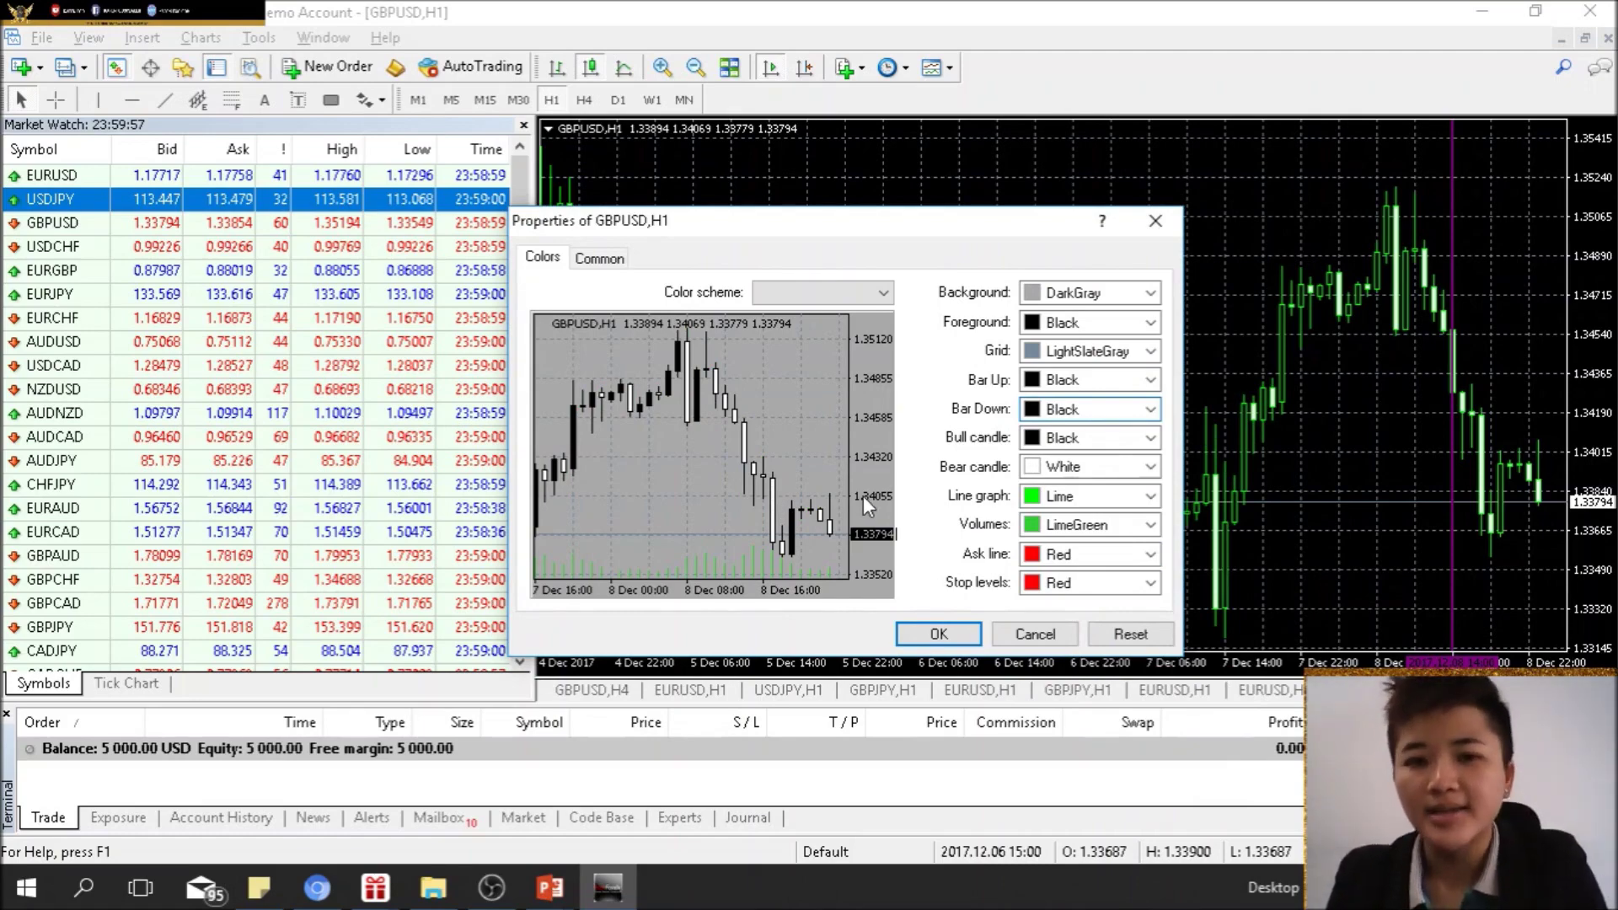
- Try White for the bull candles and Black for the bear candles
{"action": "left_click", "coordinate": [1152, 442]}
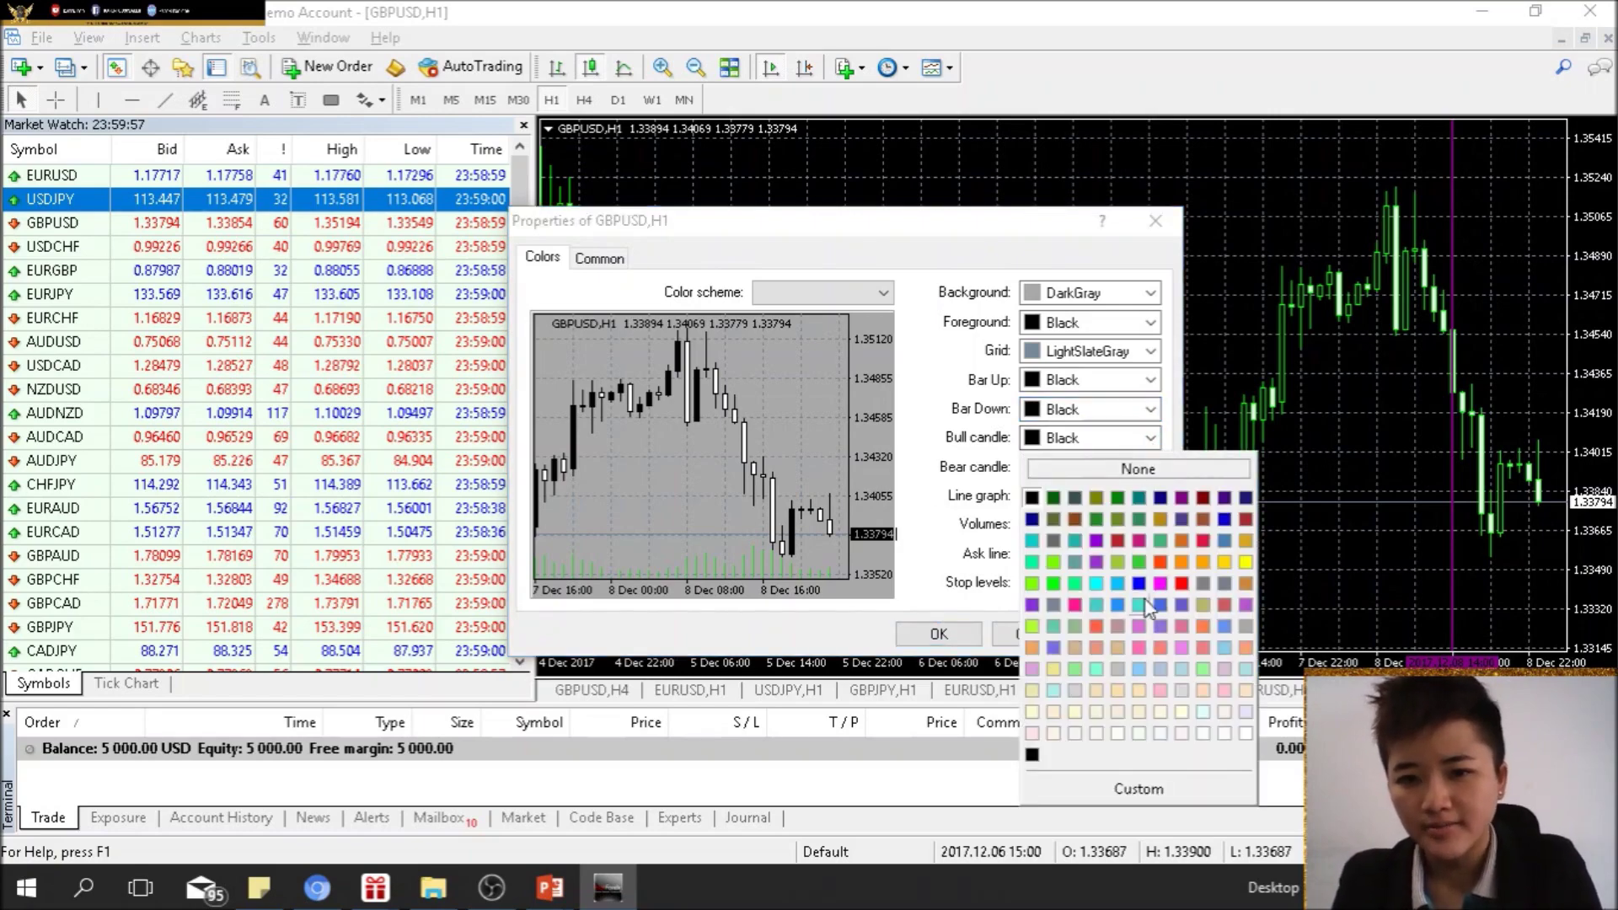
{"action": "left_click", "coordinate": [1248, 746]}
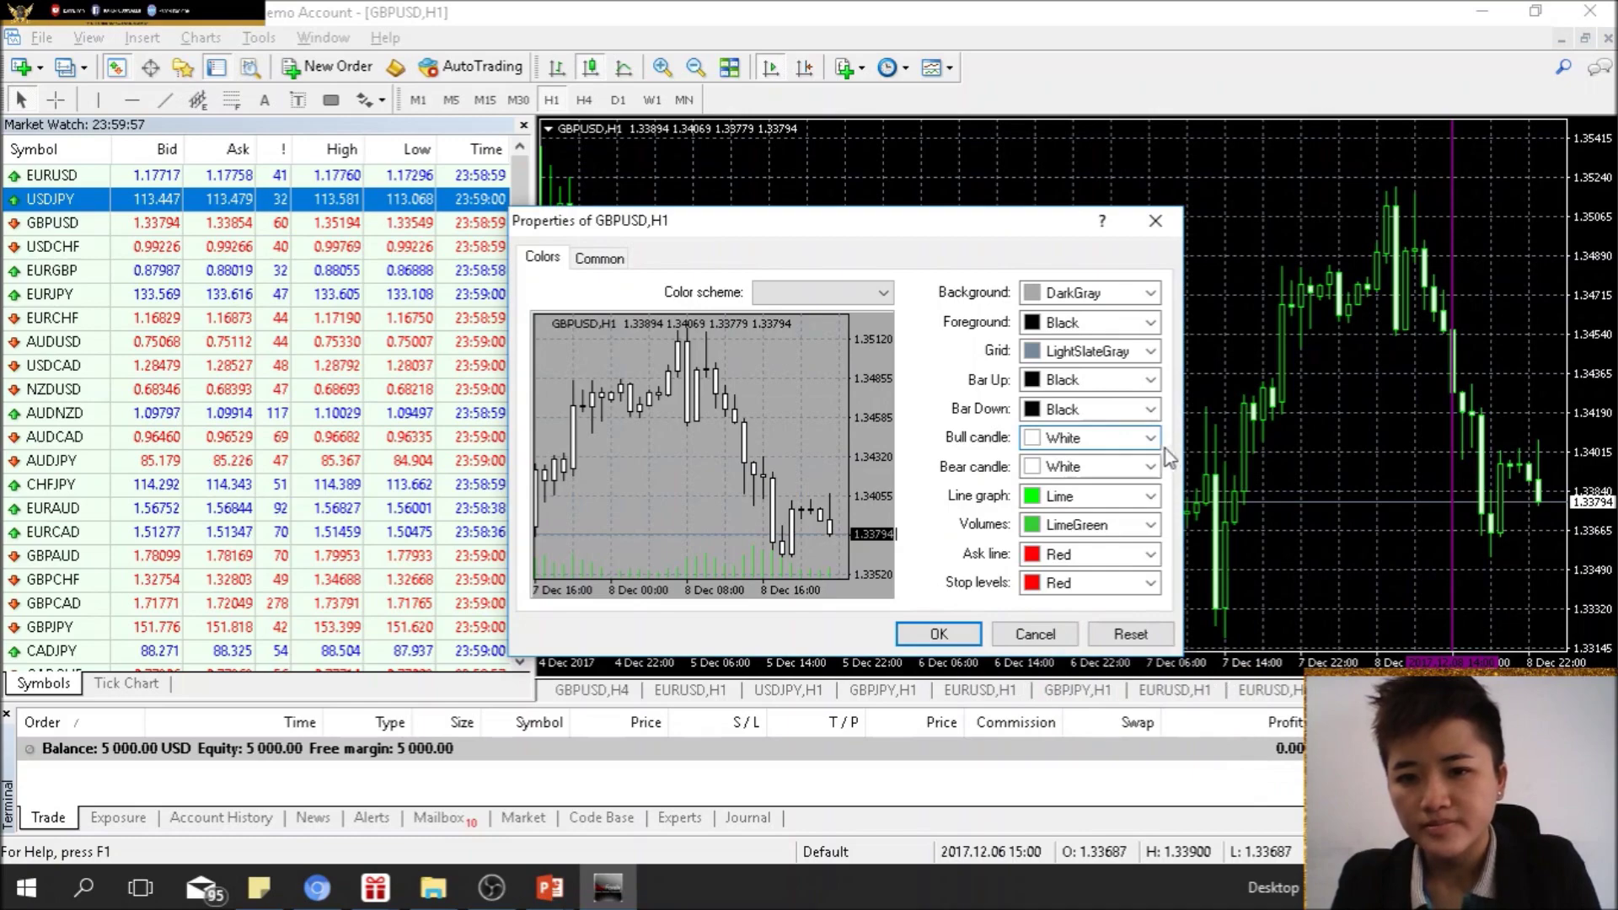
{"action": "left_click", "coordinate": [1151, 468]}
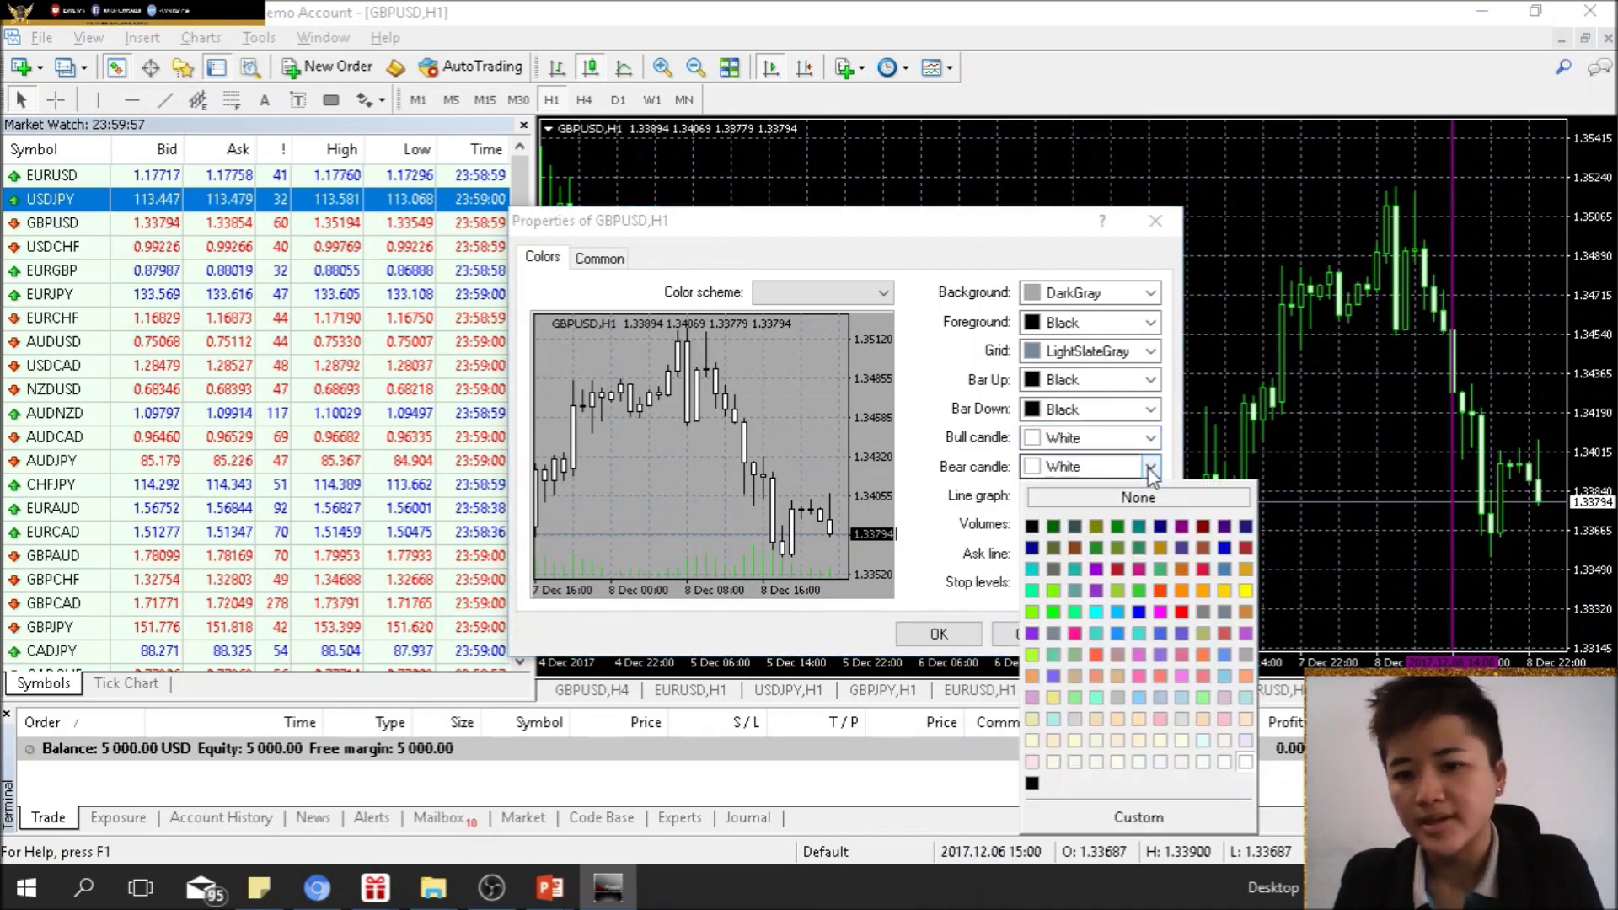
{"action": "left_click", "coordinate": [1032, 527]}
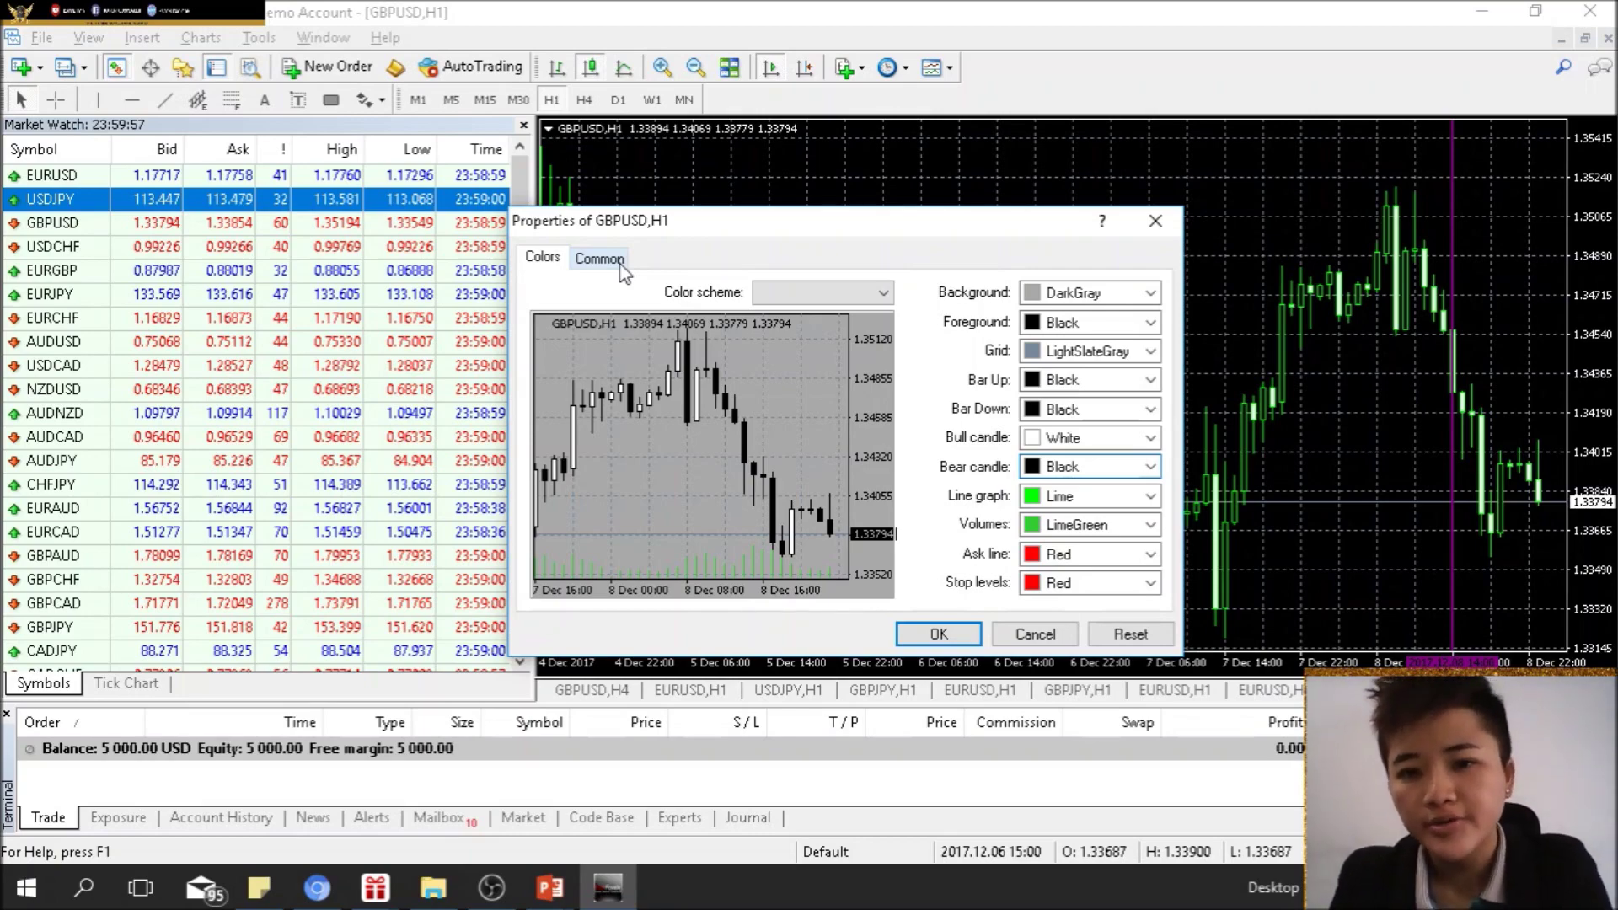
- Set the bull candle colour to Lime and the bear candle colour to Red
{"action": "left_click", "coordinate": [1151, 437]}
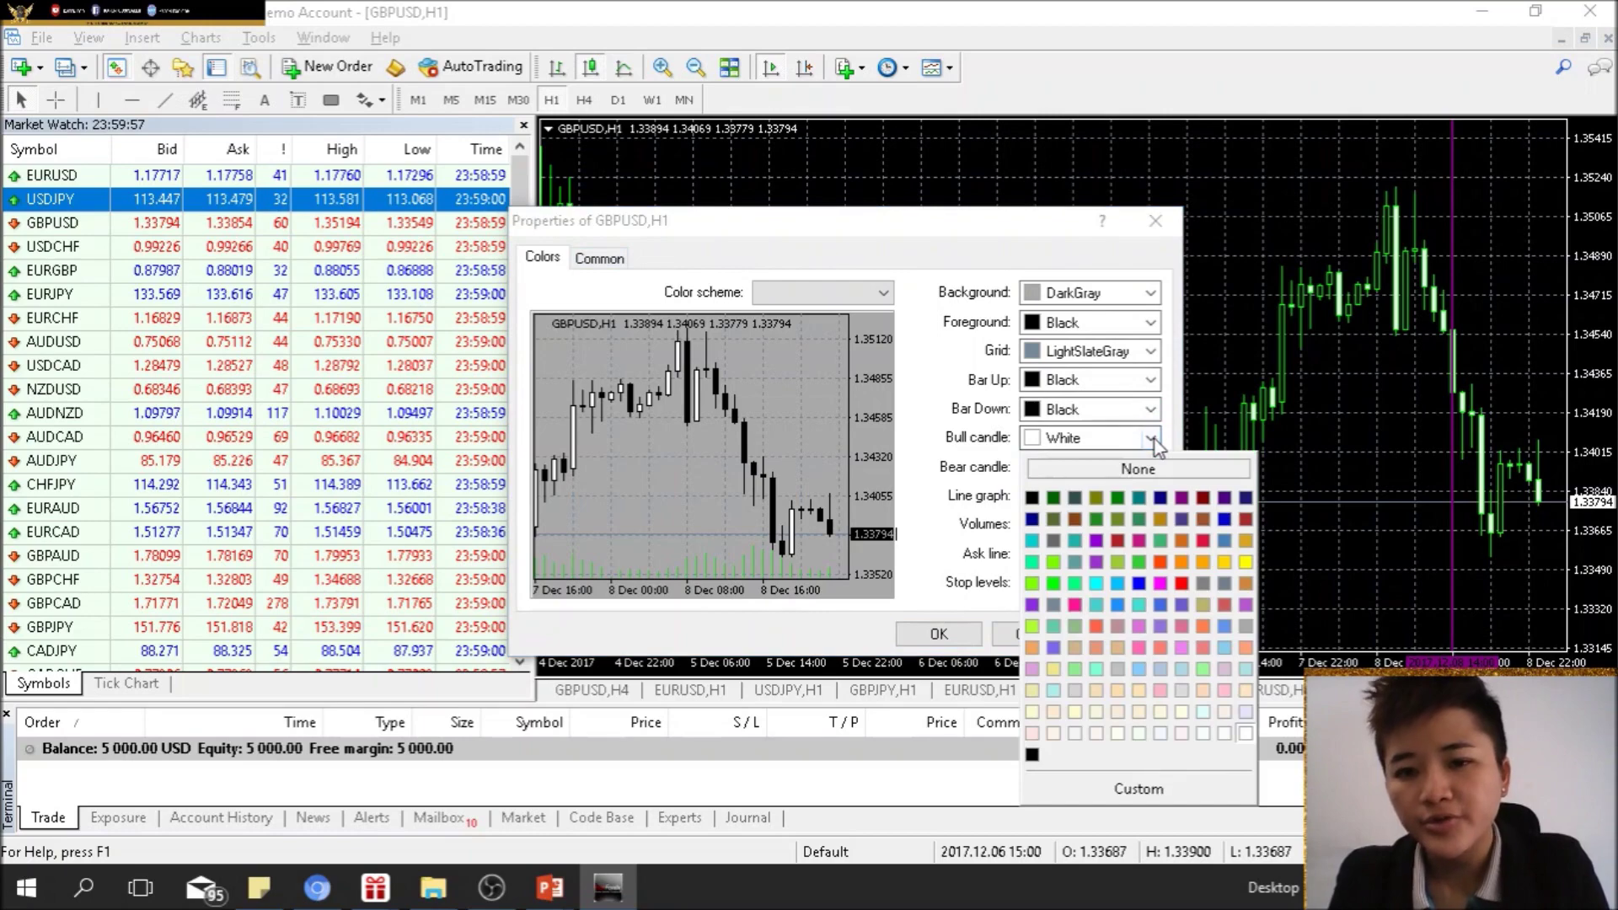
{"action": "left_click", "coordinate": [1053, 583]}
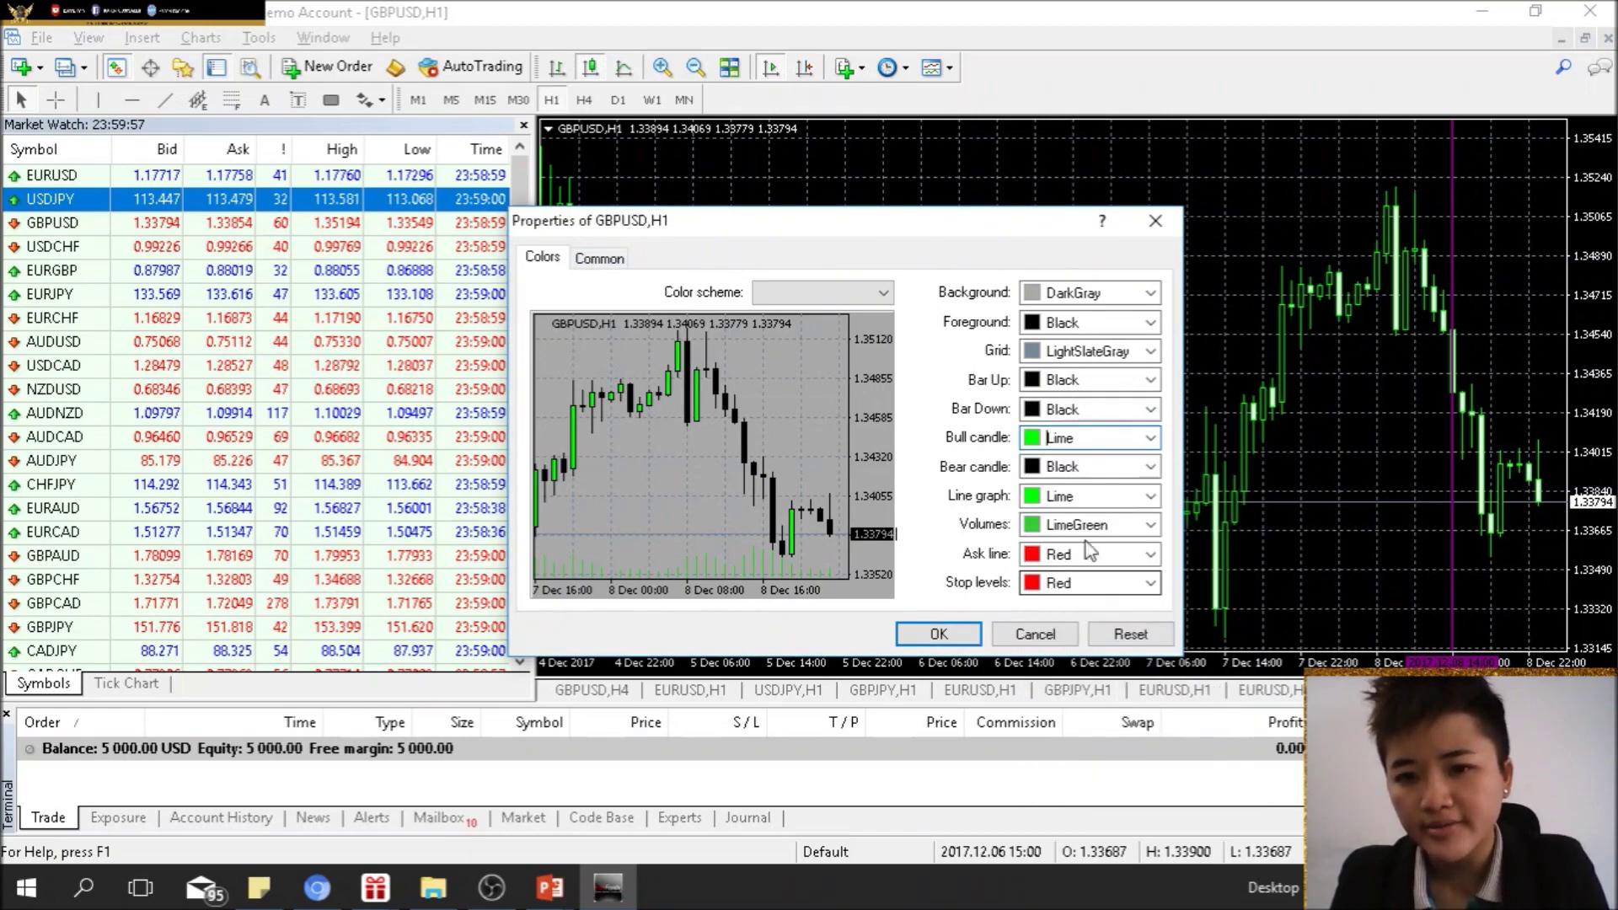
{"action": "left_click", "coordinate": [1151, 466]}
{"action": "left_click", "coordinate": [1183, 612]}
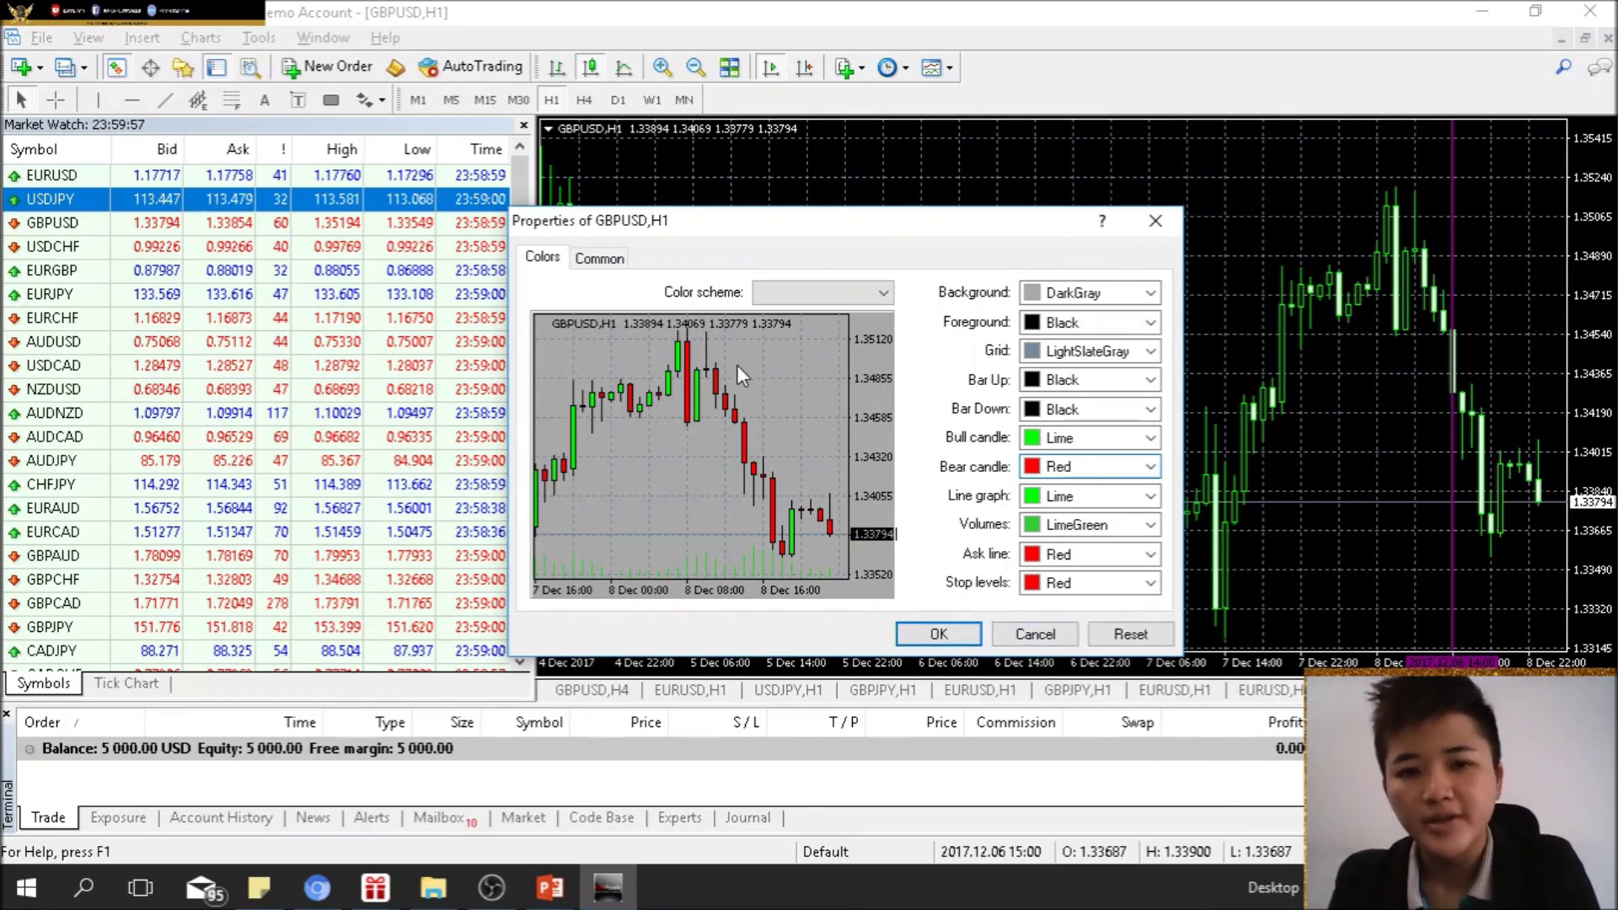
- Hide the chart's grid, show its period separators, and apply the chart properties
{"action": "left_click", "coordinate": [610, 259]}
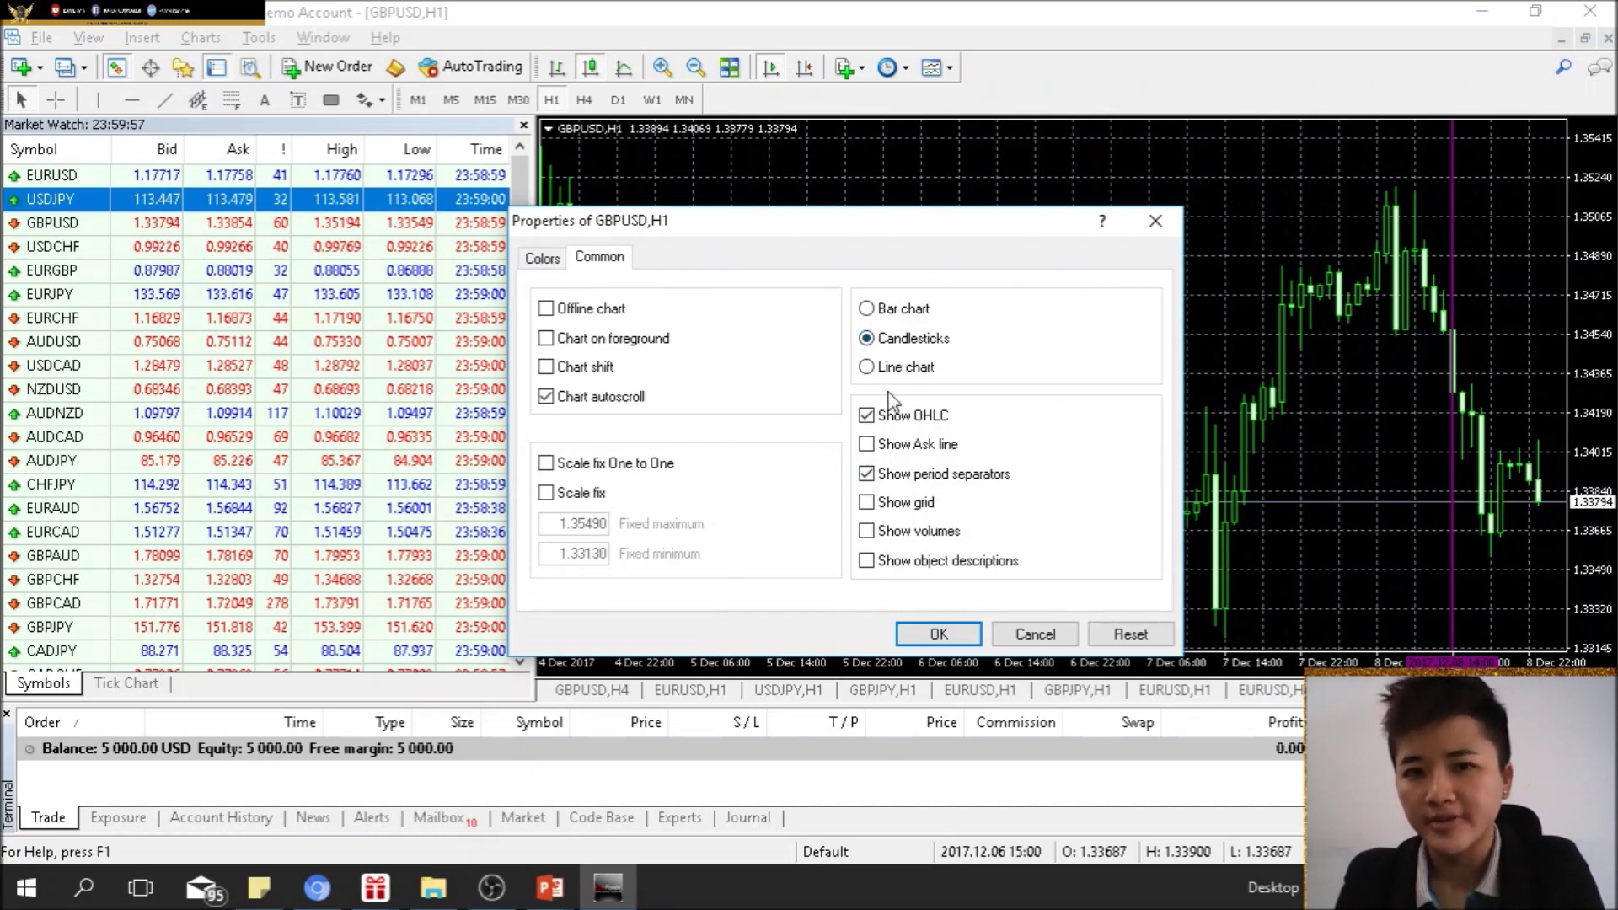
{"action": "left_click", "coordinate": [939, 635]}
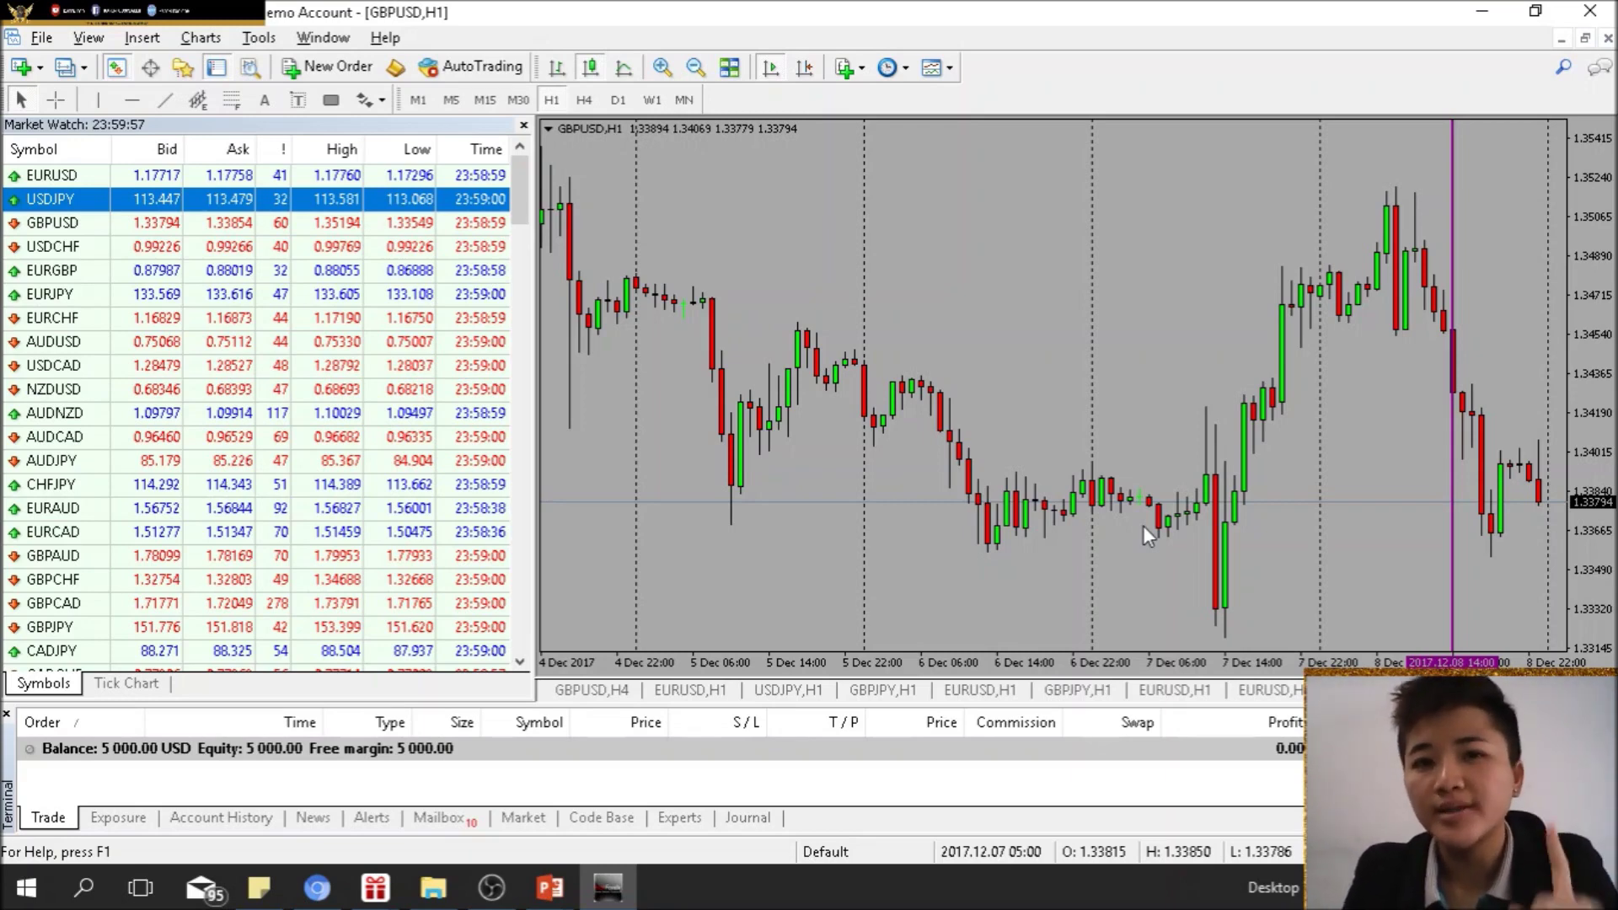
- Set the recoloured GBPUSD chart to H4 to examine its period separators, and return it to H1
{"action": "left_click", "coordinate": [595, 103]}
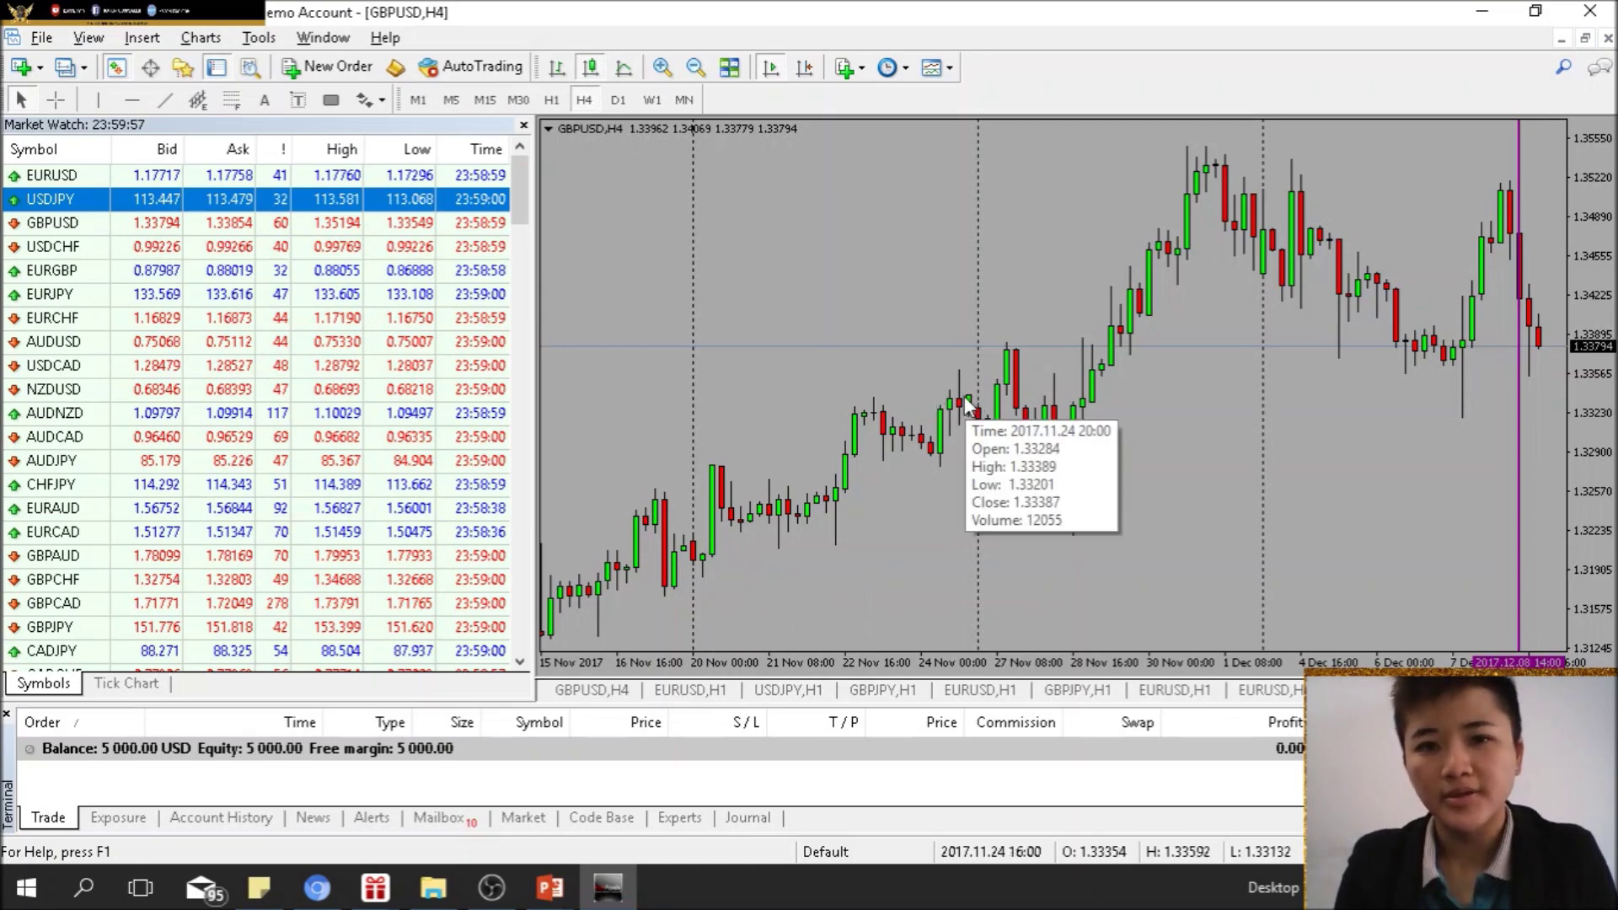
{"action": "left_click", "coordinate": [558, 104]}
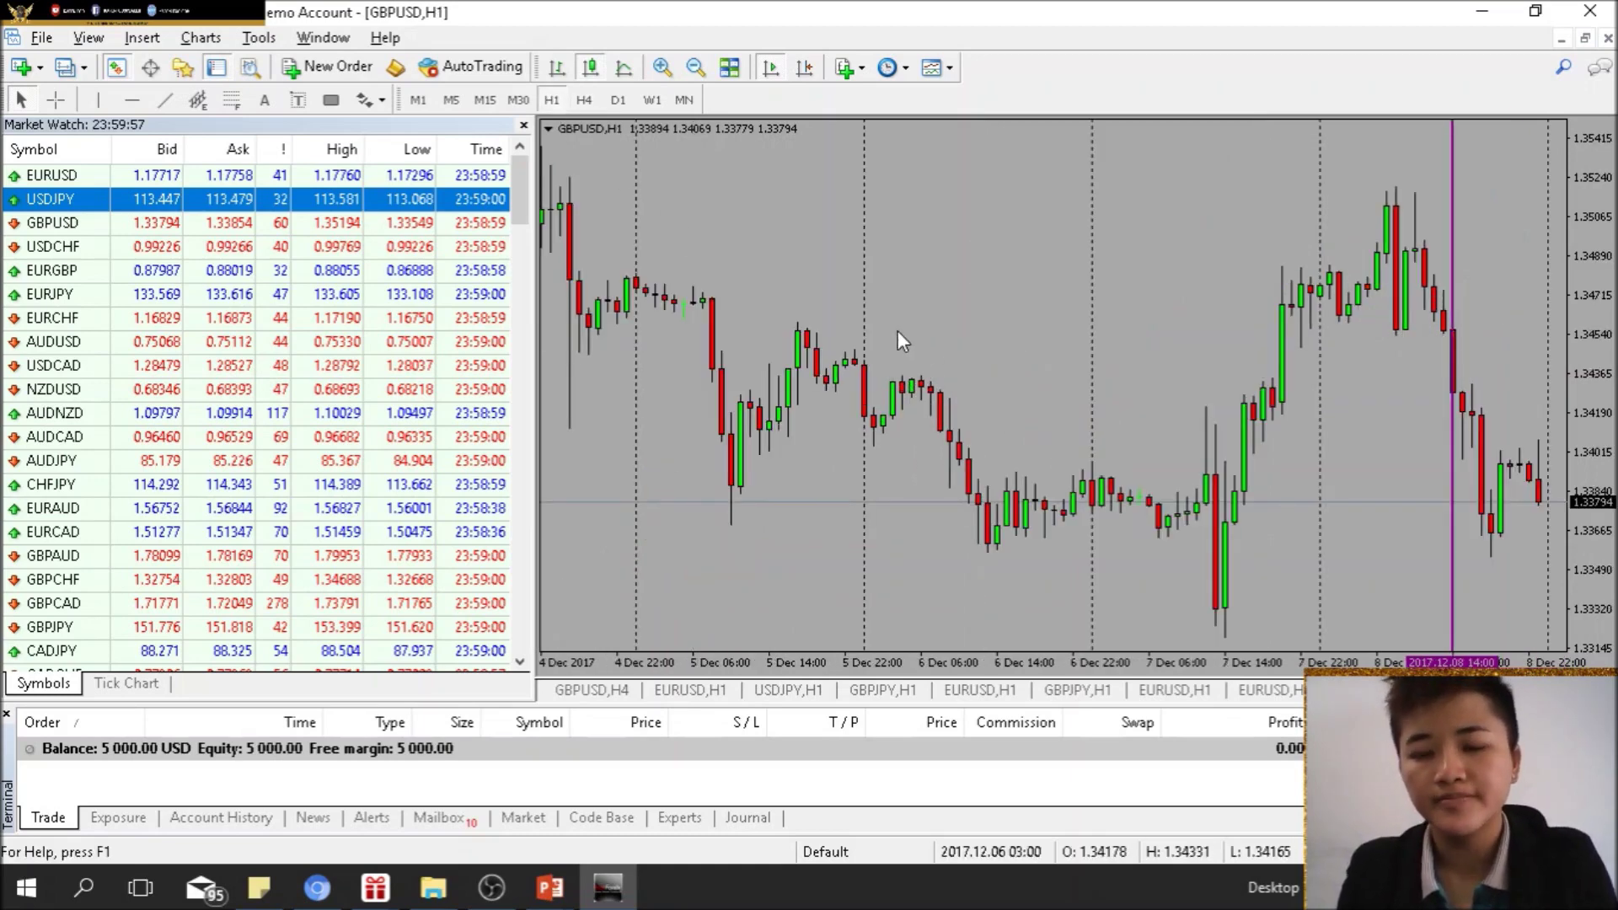